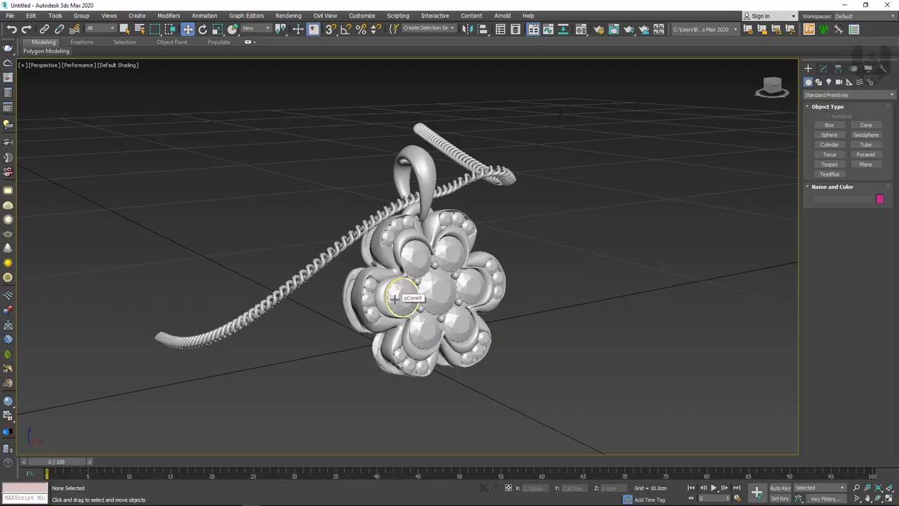
alt+middle_drag(580, 330, 493, 363)
alt+middle_drag(344, 287, 368, 288)
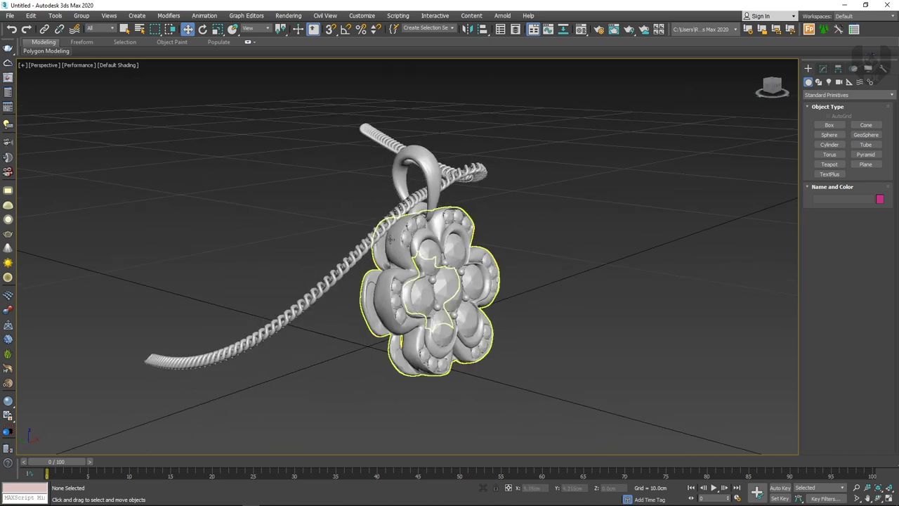
alt+middle_drag(377, 367, 377, 372)
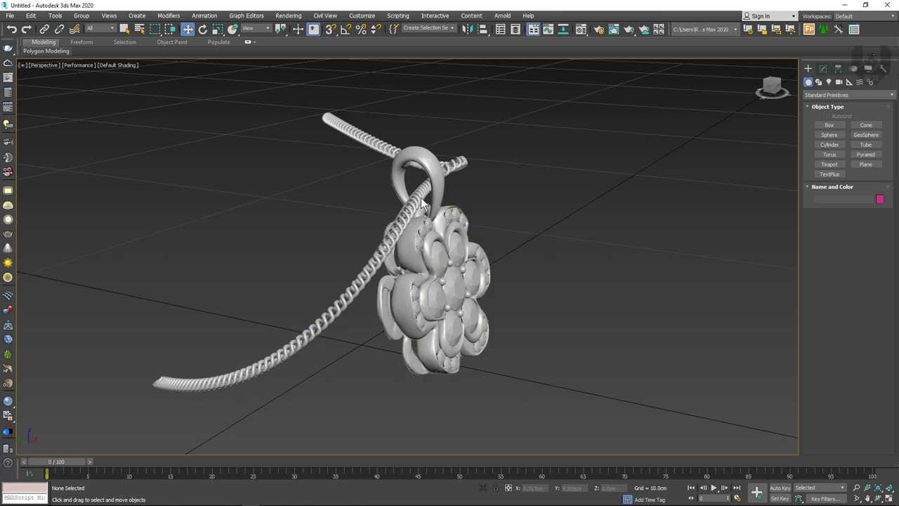
alt+middle_drag(375, 223, 496, 286)
alt+middle_drag(445, 267, 424, 282)
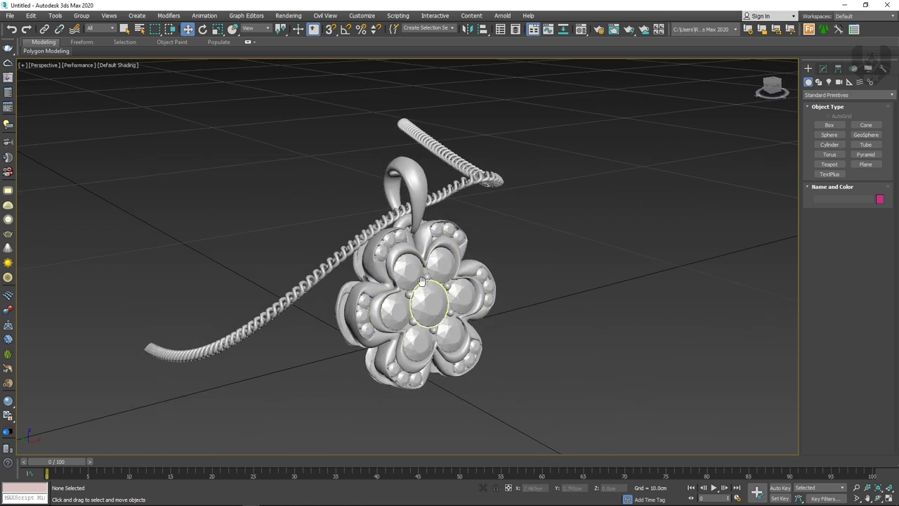
scroll(423, 283, down, 3)
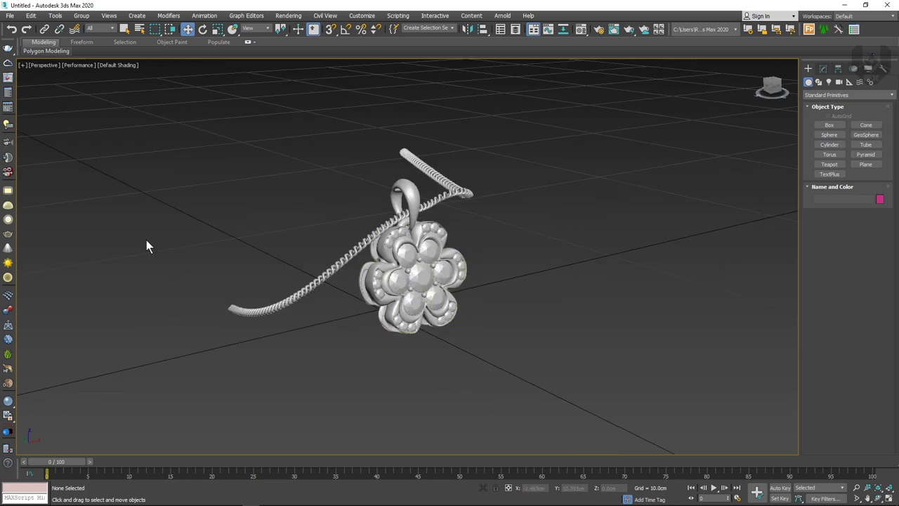
Draw a ground plane about 28.5 cm long and 47.3 cm wide around the pendant in the top view.
click(864, 163)
key(alt+w)
middle_drag(149, 143, 152, 162)
drag(116, 128, 286, 230)
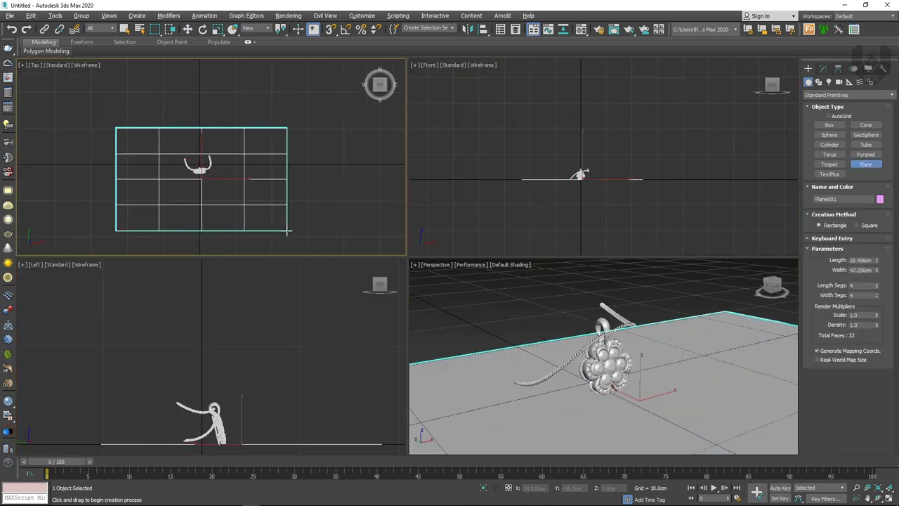
Maximize the perspective view and turn on edged-face display with the whole ground plane in frame.
click(187, 29)
right_click(468, 295)
key(alt+w)
alt+middle_drag(475, 332, 441, 355)
middle_drag(424, 322, 393, 309)
scroll(421, 317, down, 5)
key(F4)
mouse_move(421, 345)
alt+middle_down()
mouse_move(361, 361)
mouse_move(422, 345)
mouse_move(432, 316)
alt+middle_up()
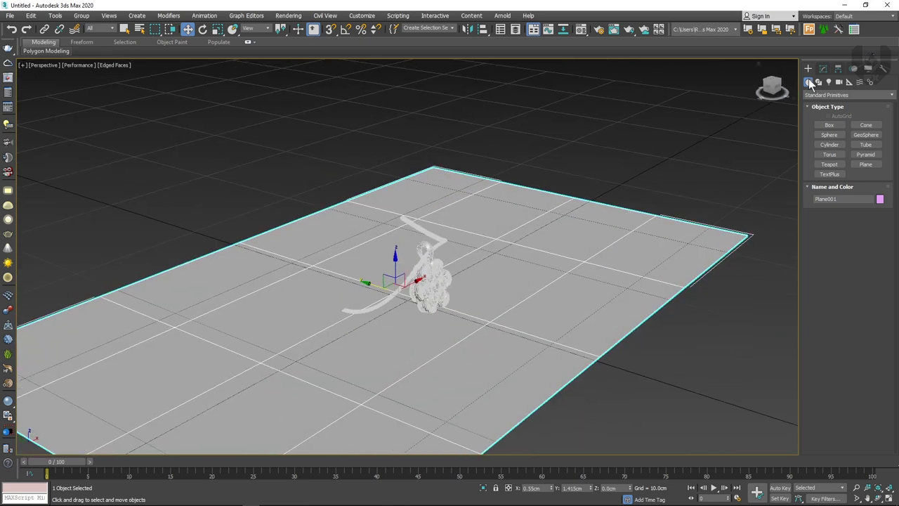
Reduce the plane's width segments to 1.
click(823, 69)
click(877, 230)
drag(884, 240, 883, 279)
right_click(876, 230)
click(876, 230)
click(877, 229)
click(876, 230)
Convert the ground plane to an editable poly.
alt+middle_drag(767, 284, 417, 305)
right_click(376, 264)
right_click(298, 248)
mouse_move(339, 344)
click(437, 353)
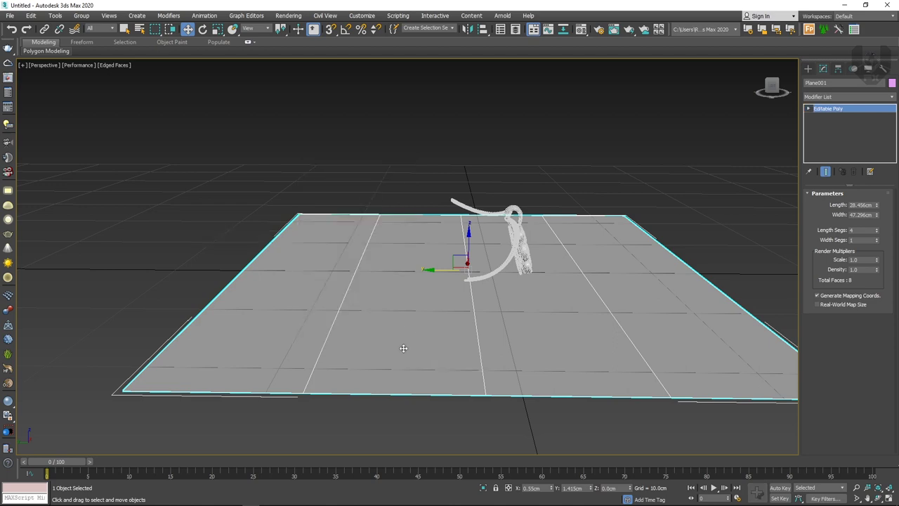
Extend the plane's rear edge straight up as a new polygon to form a tall back wall behind the pendant.
alt+middle_drag(421, 351, 397, 328)
click(836, 207)
alt+middle_drag(450, 278, 239, 262)
click(240, 264)
alt+middle_drag(319, 303, 329, 246)
shift+drag(330, 199, 342, 29)
Chamfer the edge between floor and back wall by about 2.79 cm with 8 segments to form a smooth curve.
alt+middle_drag(413, 171, 381, 180)
alt+middle_drag(312, 265, 366, 284)
click(362, 278)
alt+middle_drag(411, 335, 309, 223)
right_click(309, 222)
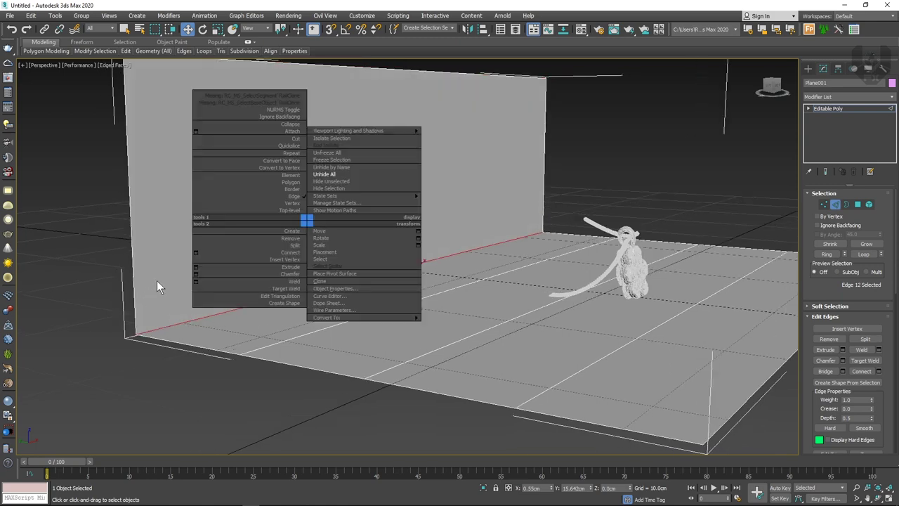
click(196, 274)
alt+middle_drag(400, 337, 306, 334)
scroll(333, 298, up, 3)
drag(415, 277, 416, 266)
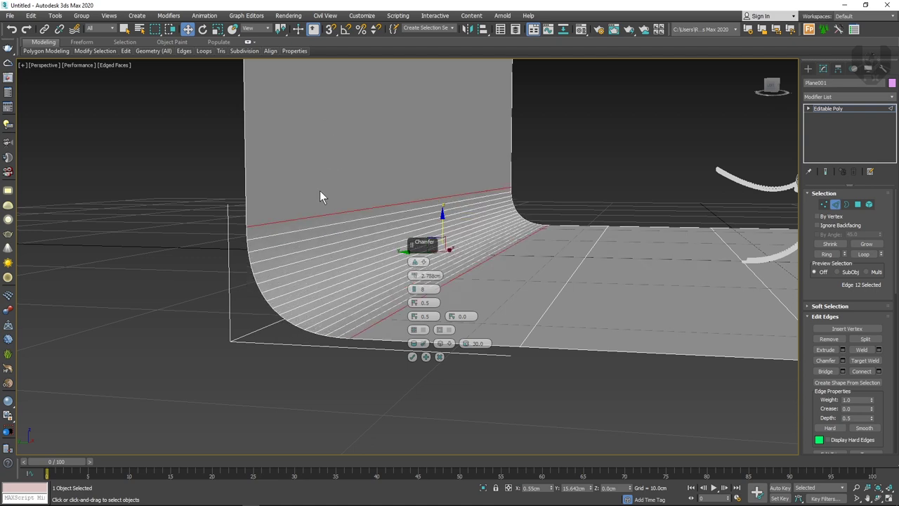
alt+middle_drag(265, 248, 497, 325)
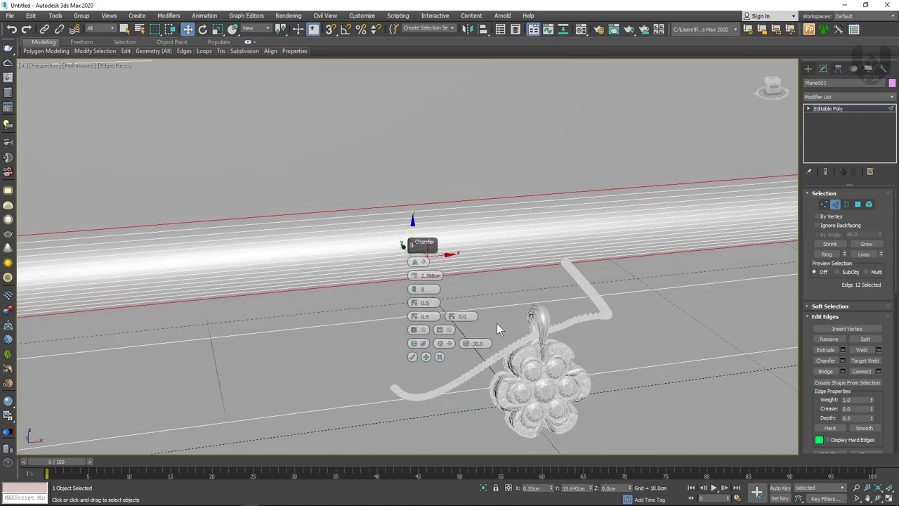
click(411, 358)
Leave edge editing and stretch the whole backdrop along X to about 139% in the top view.
middle_drag(526, 385, 498, 340)
alt+middle_drag(562, 299, 541, 289)
middle_drag(540, 289, 489, 312)
alt+middle_drag(567, 299, 532, 297)
click(834, 204)
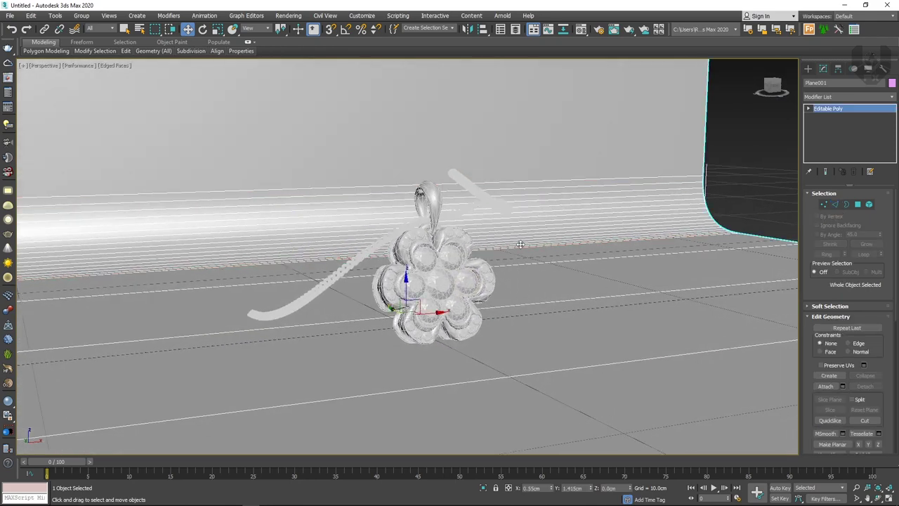
key(t)
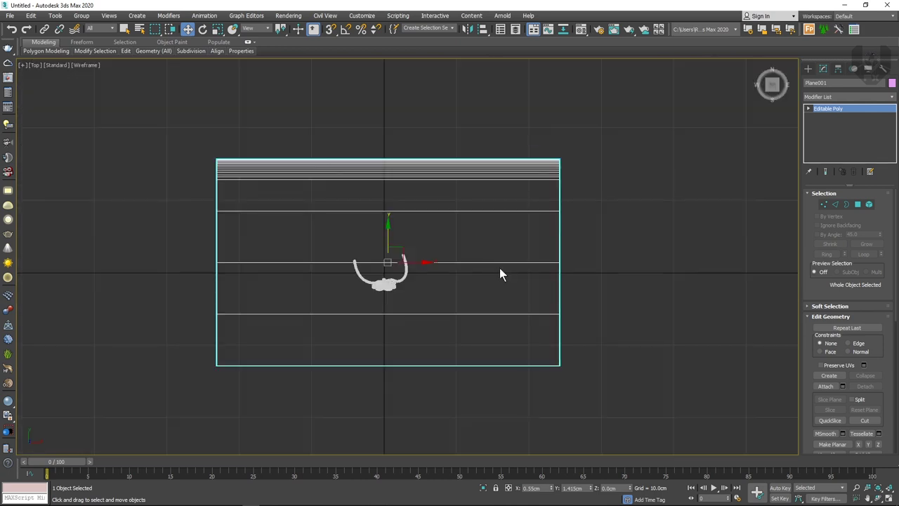
key(e)
key(r)
drag(419, 263, 436, 262)
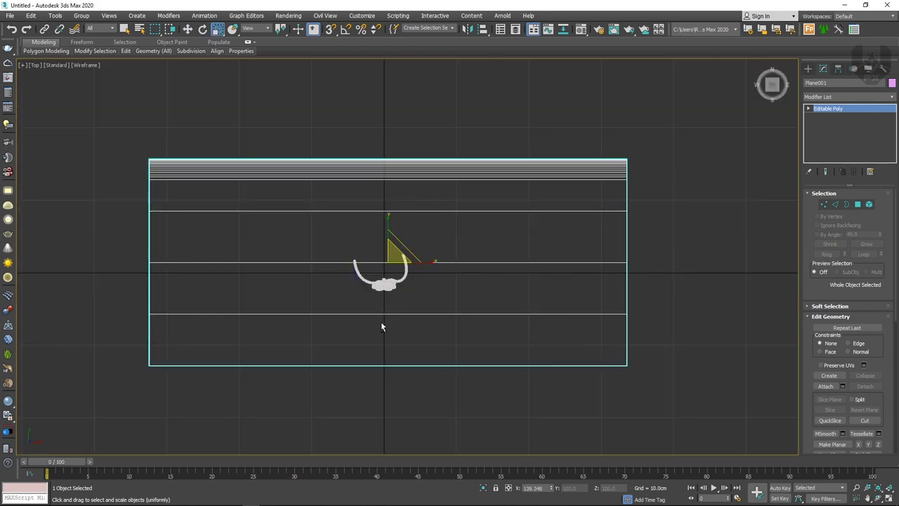
Frame the pendant closely from the front in perspective and create a physical camera from that view.
key(p)
alt+middle_drag(499, 315, 537, 317)
scroll(487, 298, up, 5)
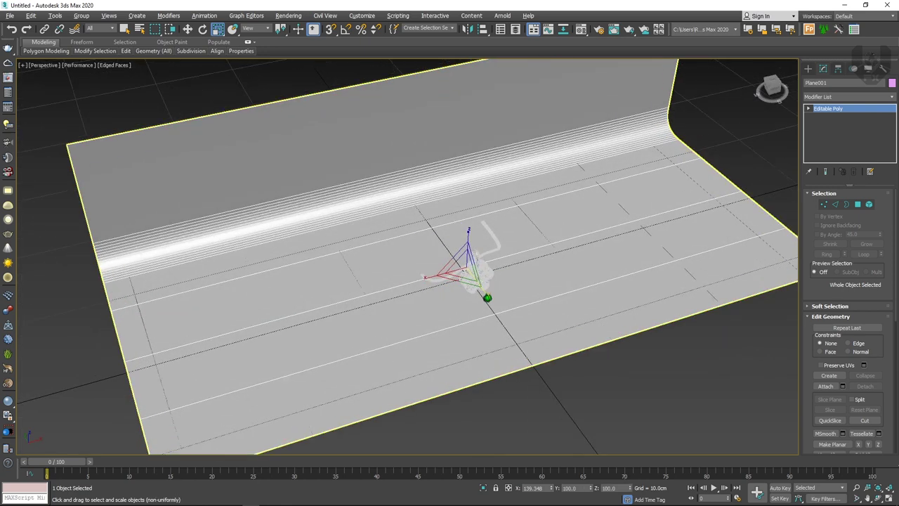
alt+middle_drag(488, 297, 458, 279)
scroll(465, 283, up, 6)
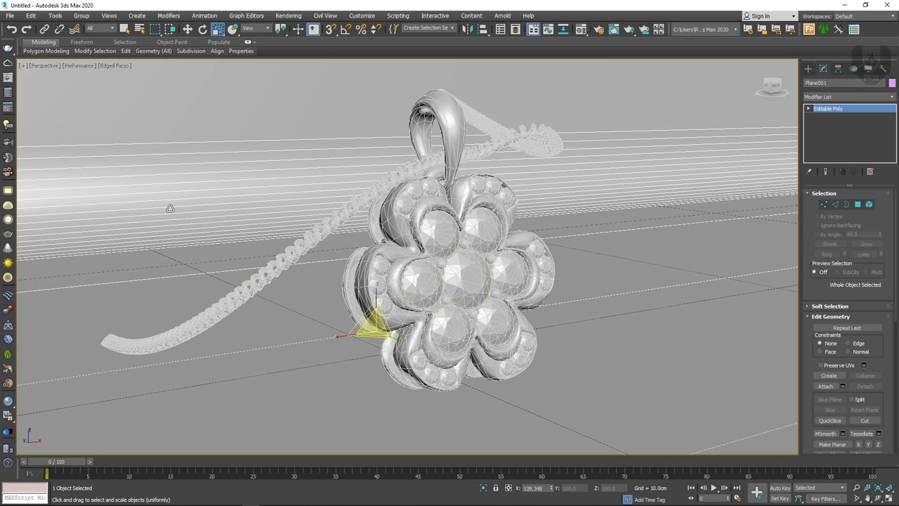
key(ctrl+c)
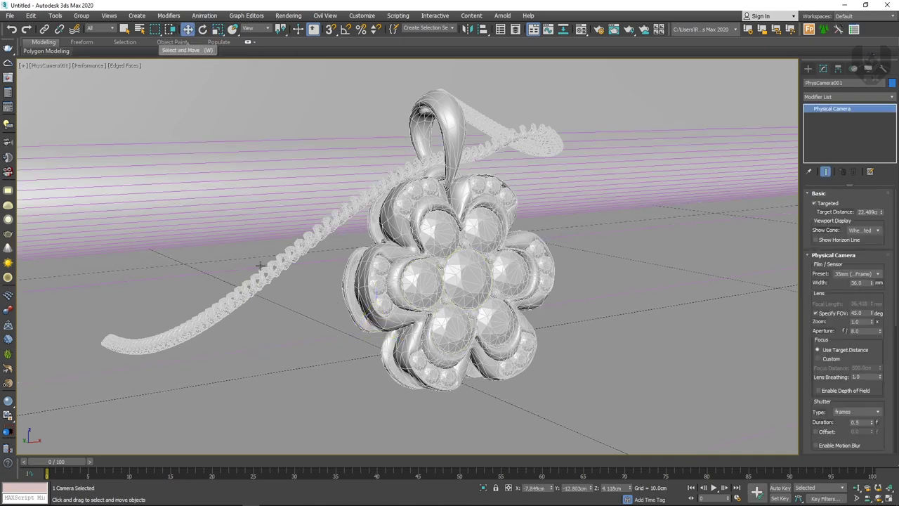
Return from the camera view to perspective and frame the backdrop, pendant and camera together.
click(302, 171)
key(p)
scroll(305, 200, down, 6)
alt+middle_drag(306, 201, 302, 243)
scroll(389, 243, down, 5)
alt+middle_drag(402, 284, 404, 284)
scroll(403, 285, up, 5)
middle_drag(339, 257, 383, 284)
scroll(371, 300, down, 3)
scroll(383, 284, up, 3)
middle_drag(431, 232, 453, 245)
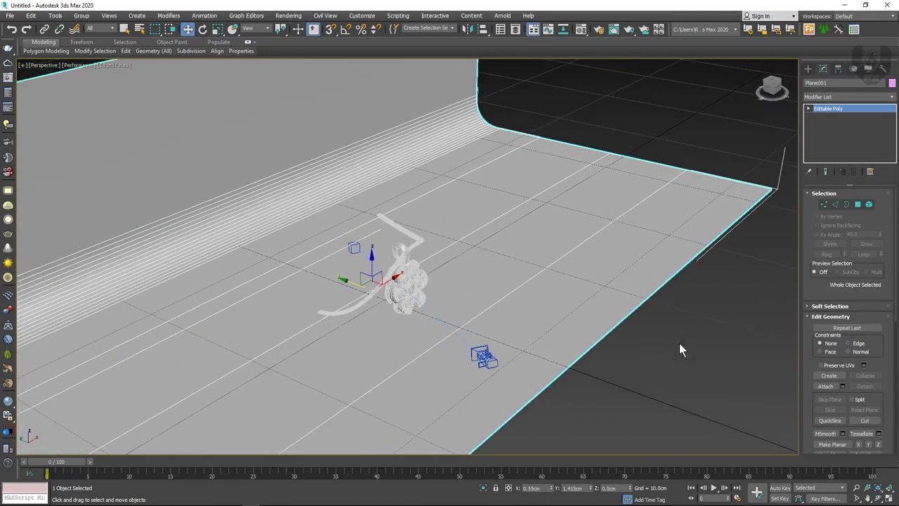
Deselect the backdrop and open the Material Editor beside the scene.
click(679, 343)
click(582, 32)
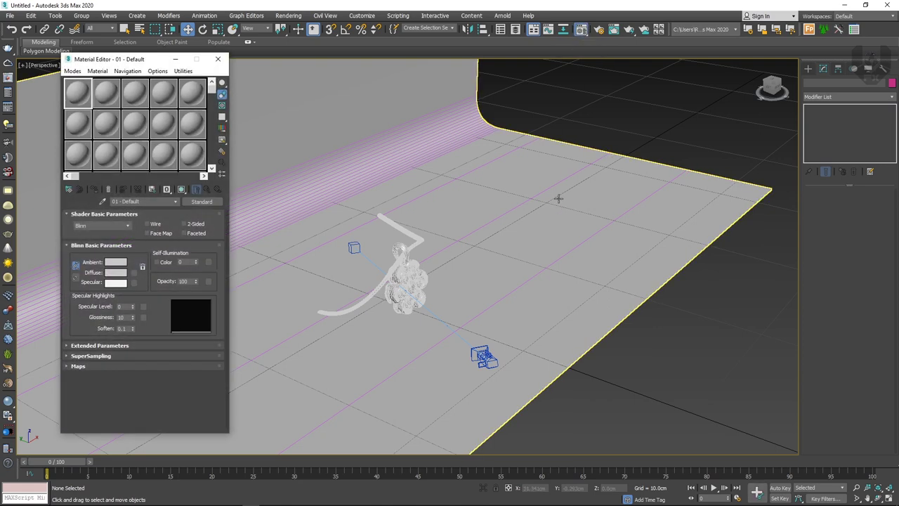
alt+middle_drag(417, 333, 546, 246)
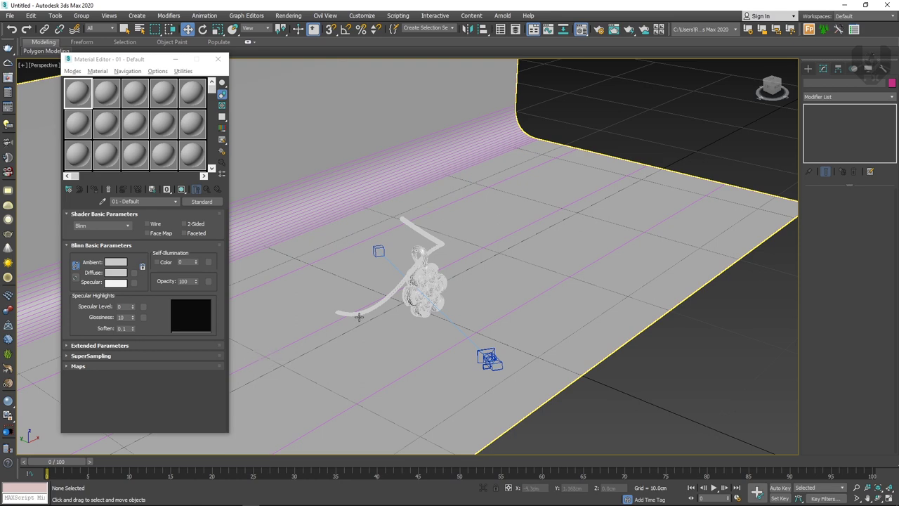
middle_drag(367, 325, 437, 333)
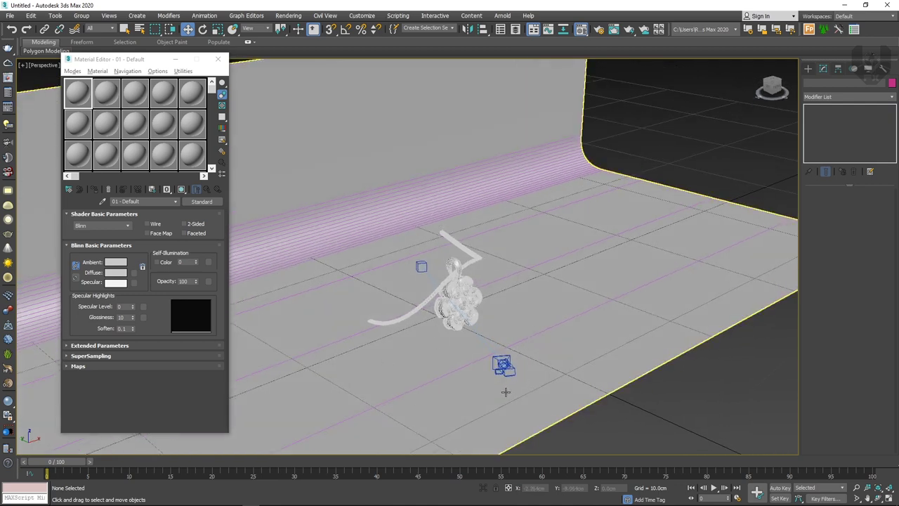
alt+middle_drag(456, 373, 425, 357)
alt+middle_drag(530, 330, 546, 344)
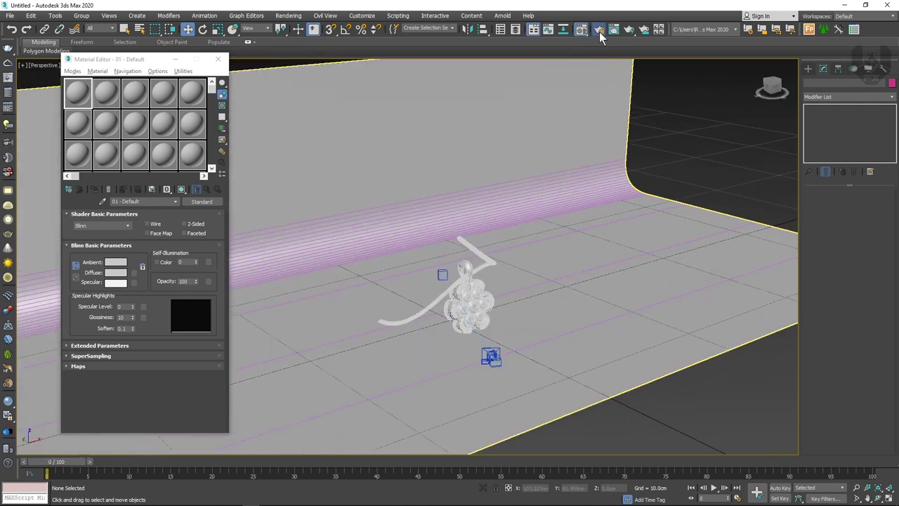
Set the production renderer to V-Ray Next, update 3.1, and close the render setup.
key(F10)
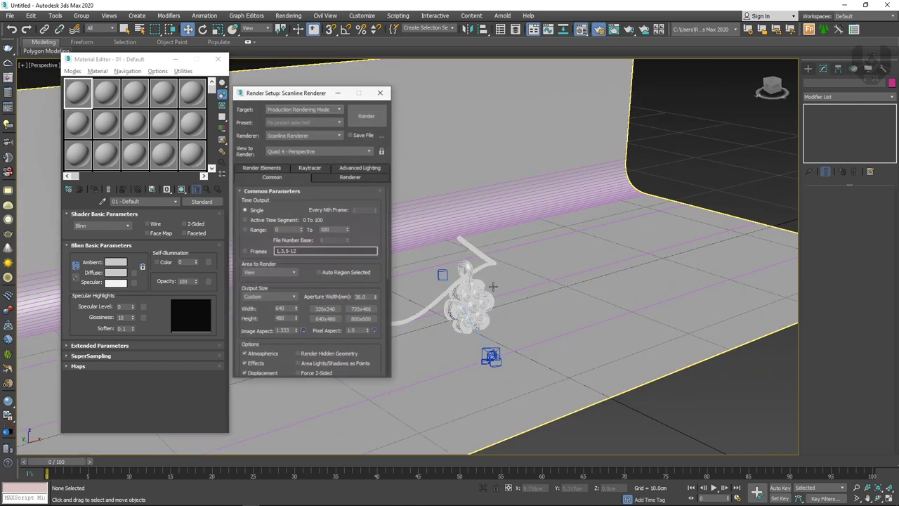
click(287, 135)
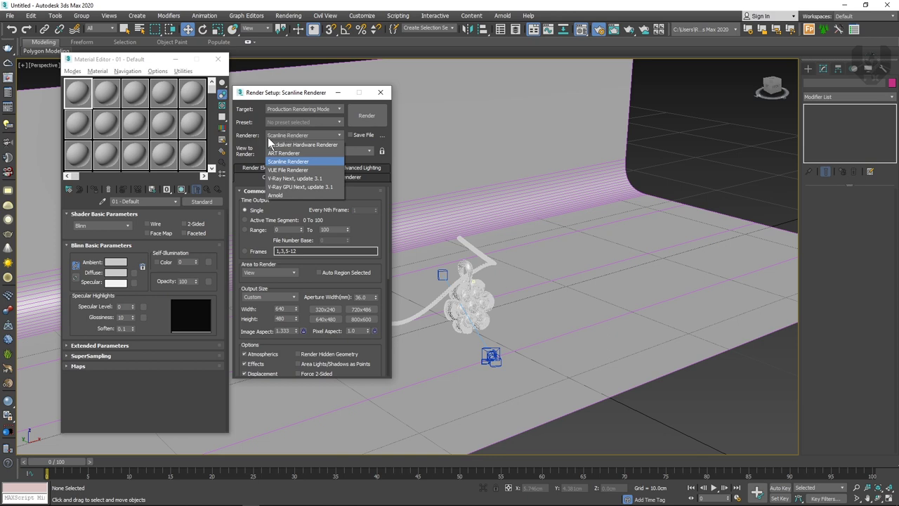
click(286, 179)
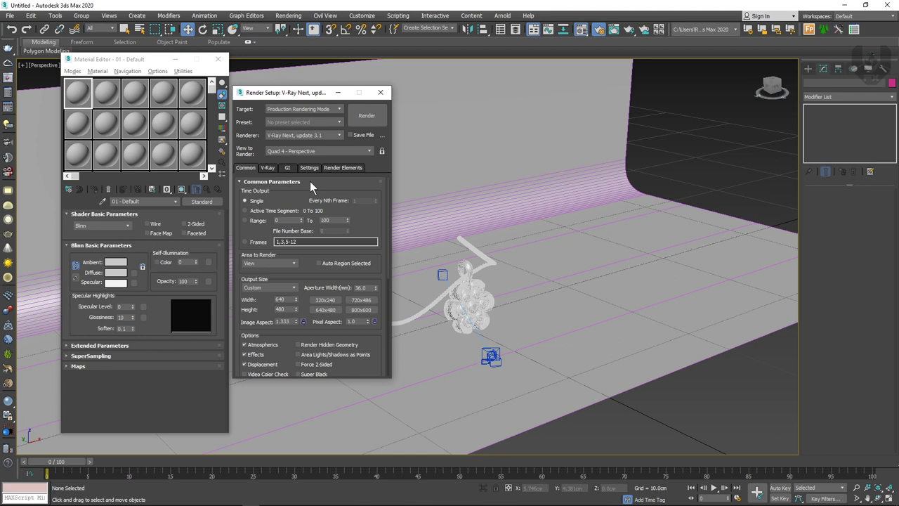
click(380, 93)
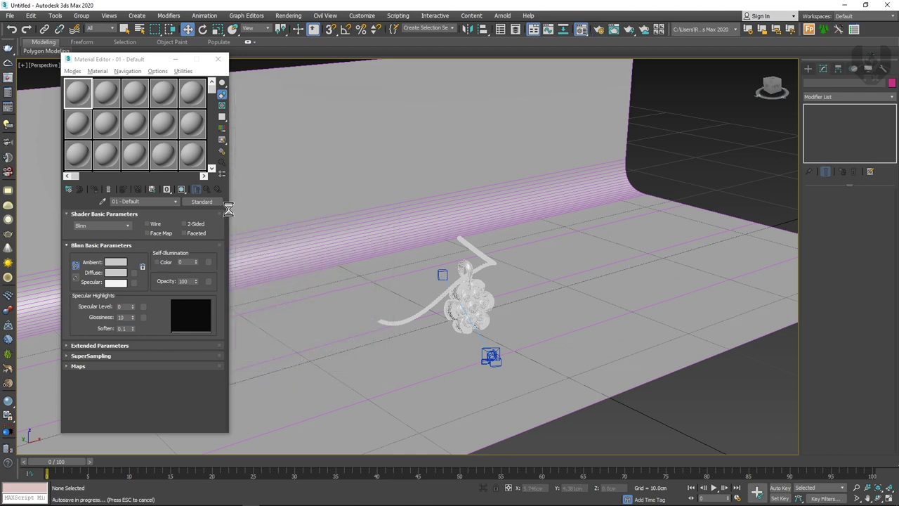
Select the backdrop and apply a new VRayMtl material to it.
scroll(342, 245, up, 3)
click(367, 172)
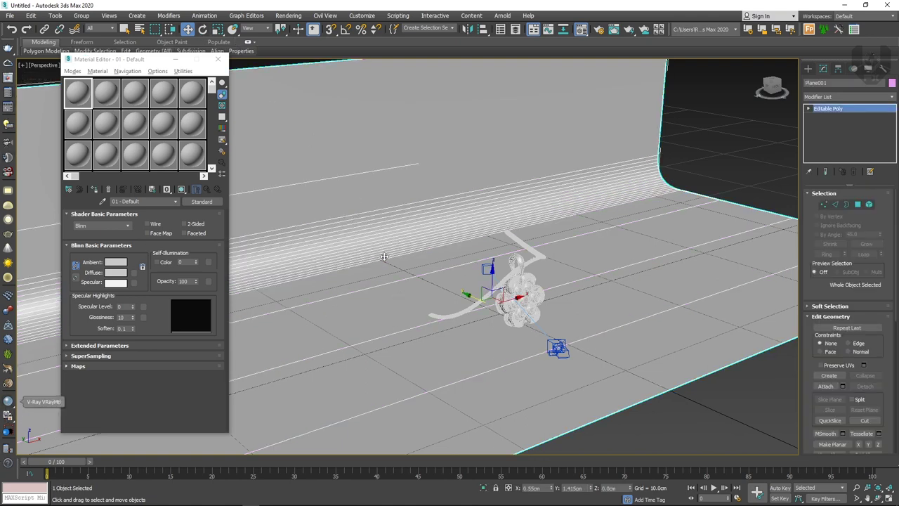
click(9, 402)
scroll(382, 216, up, 3)
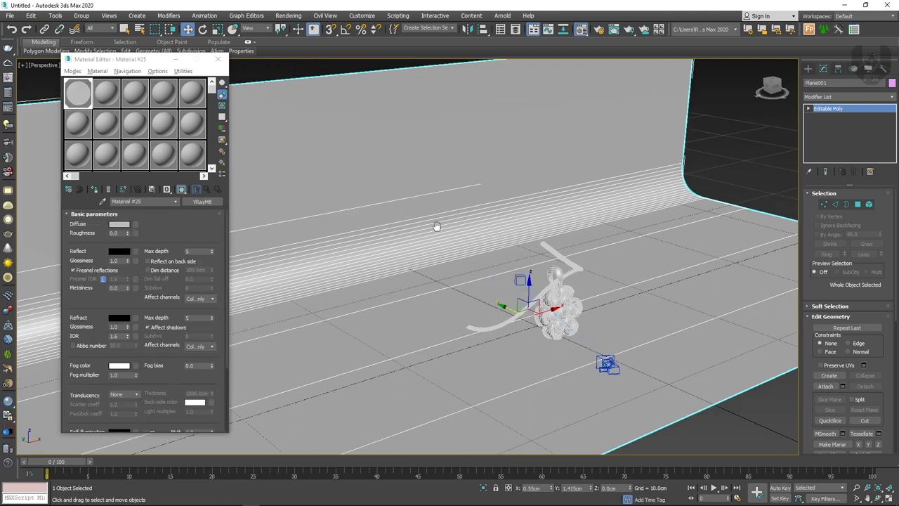
scroll(377, 246, up, 2)
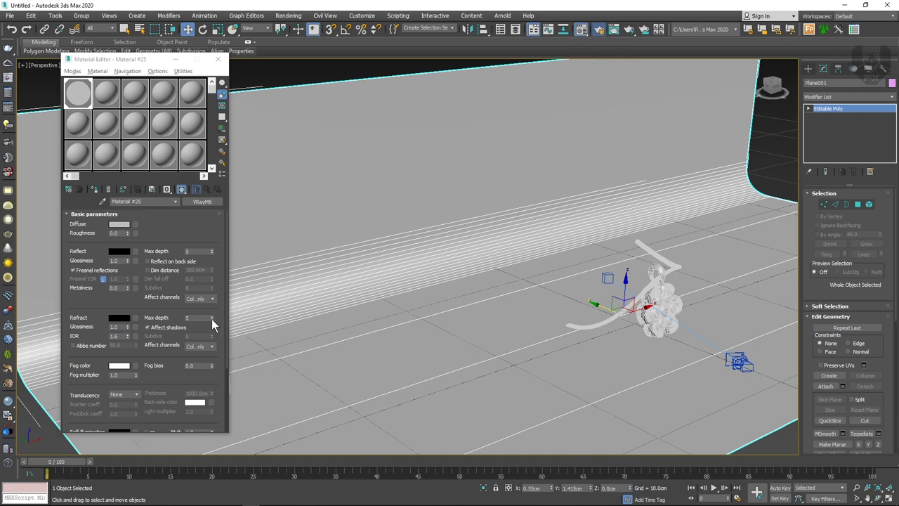
Assign V-Ray Next, update 3.1, as the Material Editor renderer in the render setup.
key(F10)
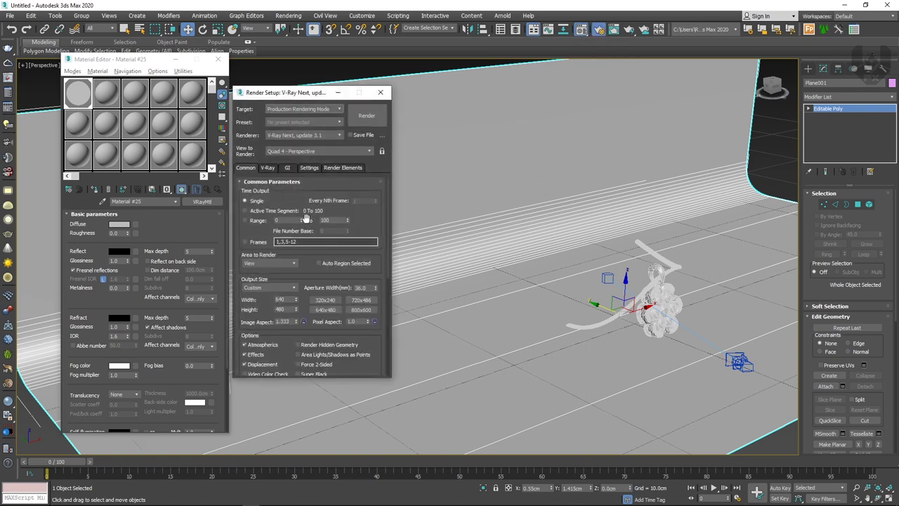
right_click(371, 220)
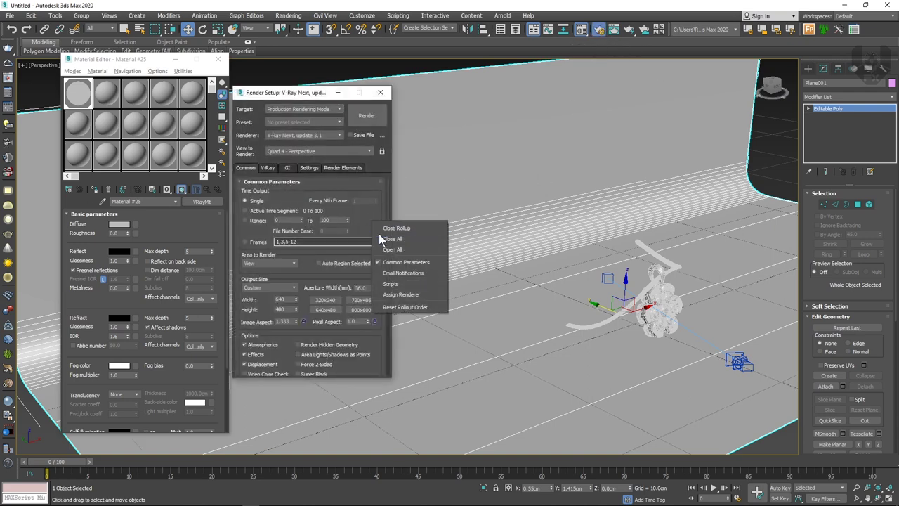
click(397, 296)
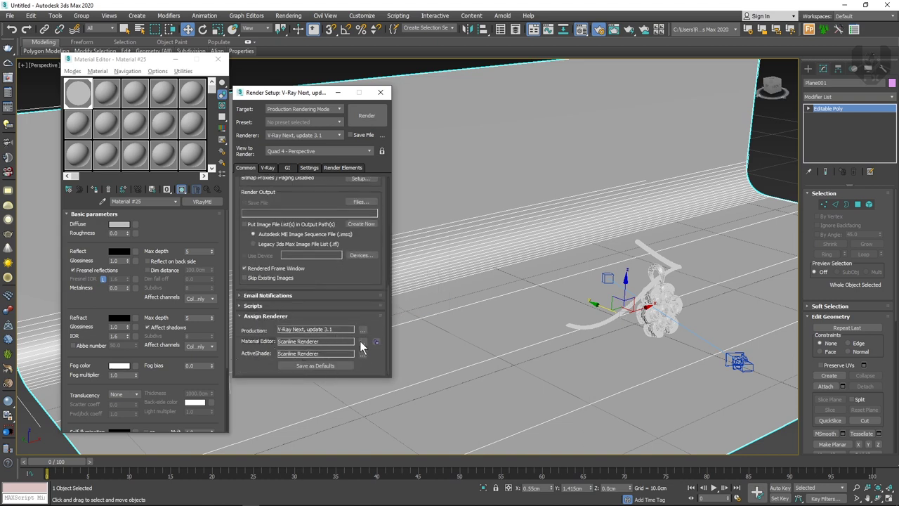
click(362, 341)
click(282, 202)
click(314, 298)
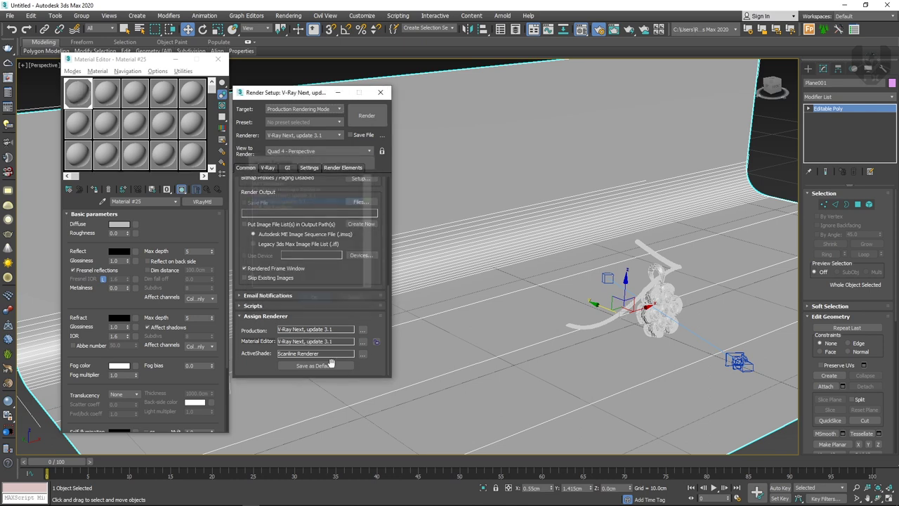
click(380, 92)
Set the backdrop material's reflection color to a grey with value 62.
scroll(430, 264, up, 2)
middle_drag(420, 285, 386, 273)
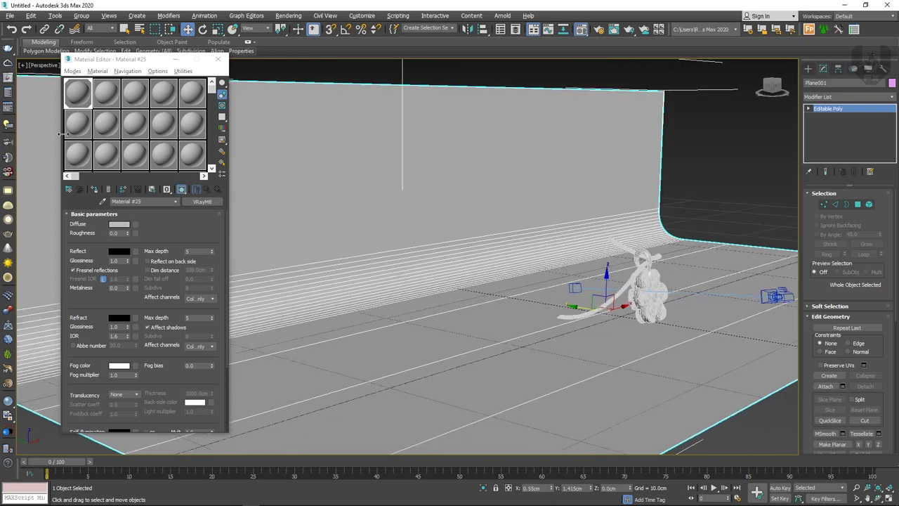
click(114, 253)
click(270, 78)
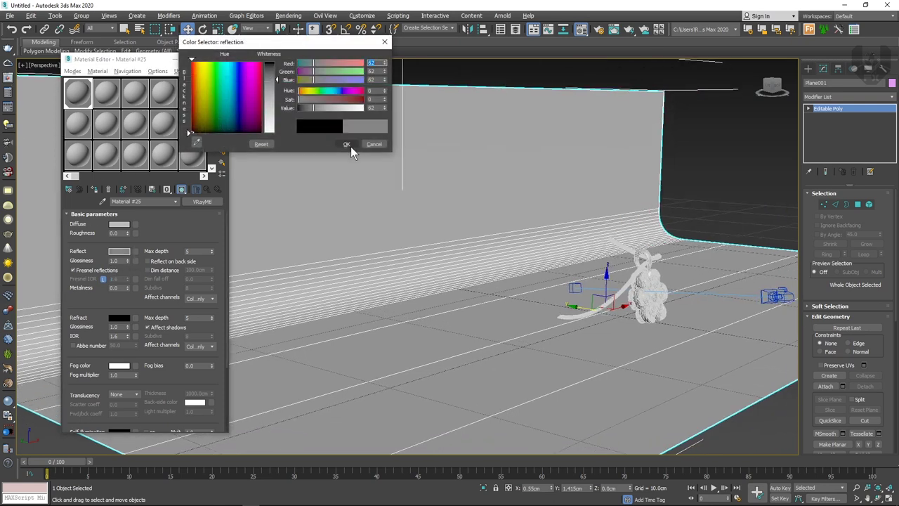
click(347, 144)
Set the backdrop material's diffuse color to a grey with value 174.
click(120, 224)
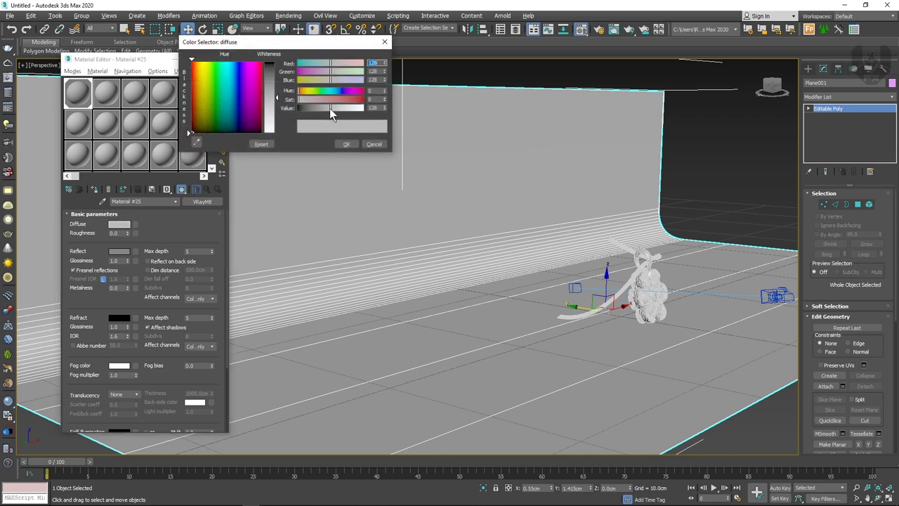
drag(331, 108, 342, 107)
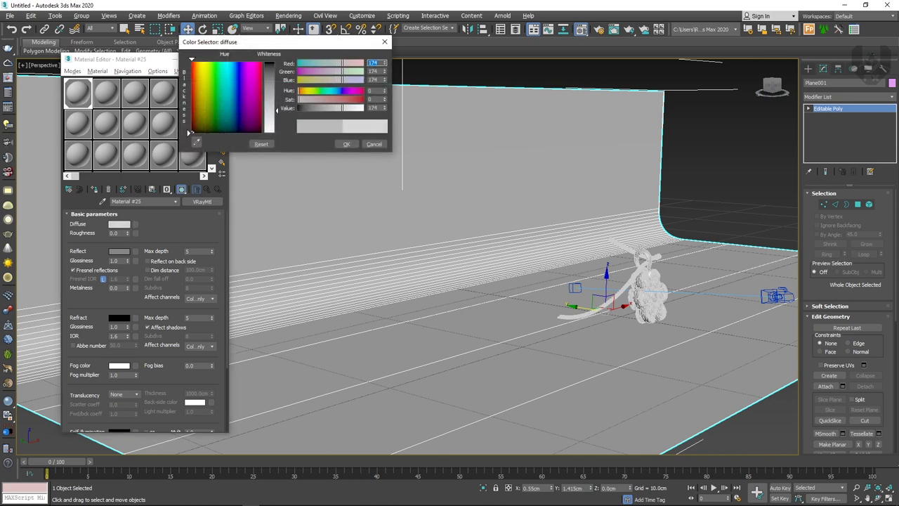
click(347, 145)
Switch the perspective view to Standard quality, deselect the backdrop and turn off the edged-faces display.
alt+middle_drag(598, 286, 534, 288)
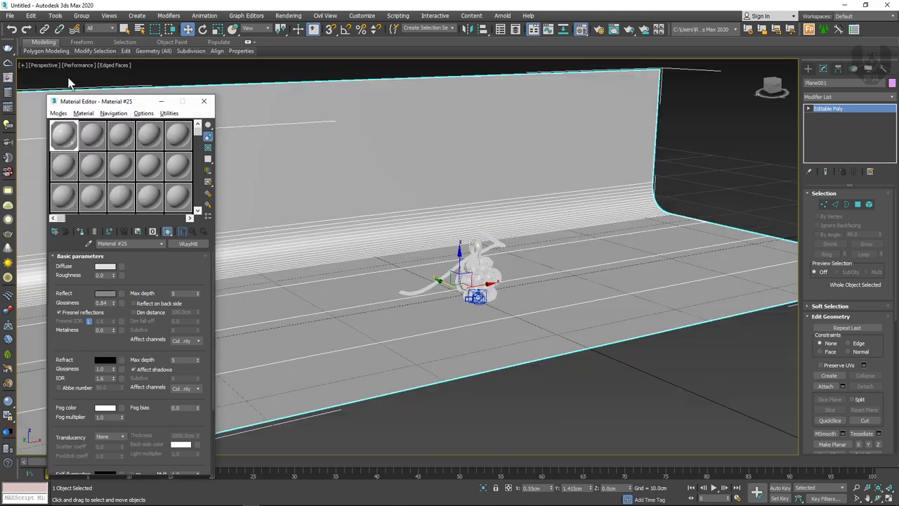
click(79, 65)
click(103, 108)
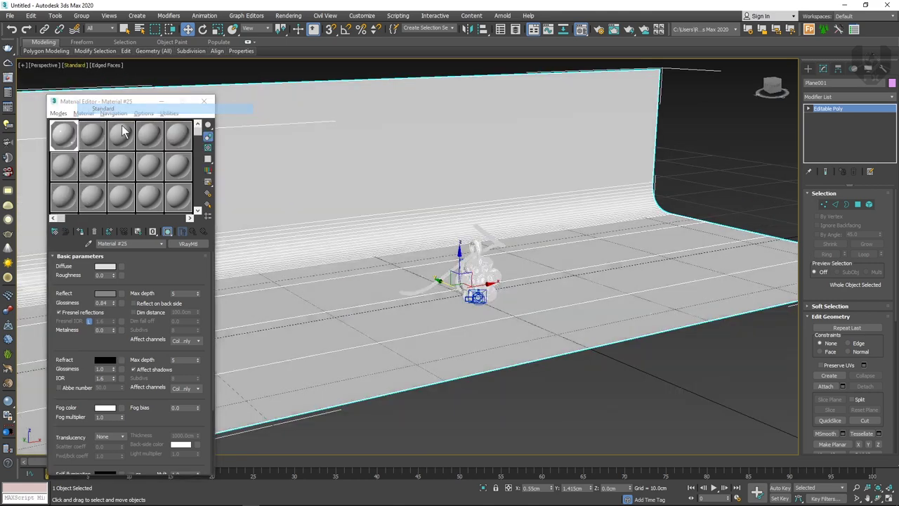
alt+middle_drag(383, 253, 600, 225)
click(701, 177)
scroll(526, 218, up, 4)
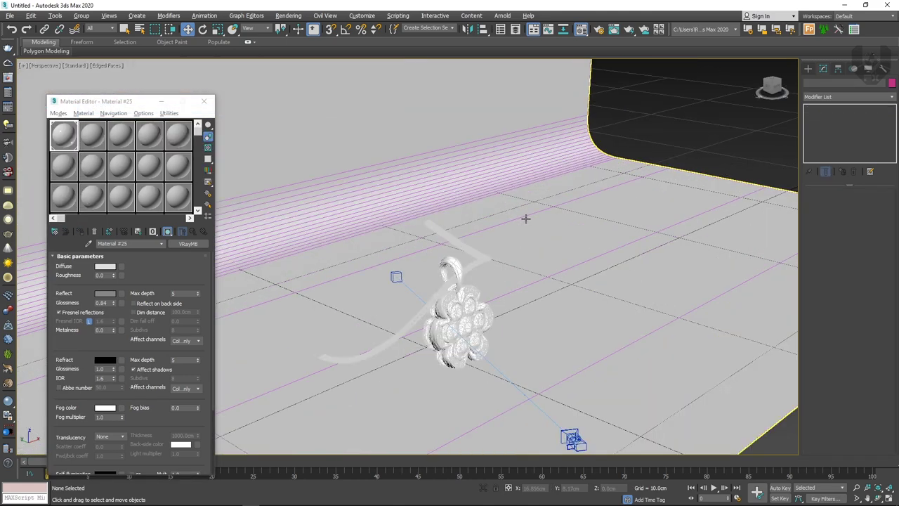
key(F4)
Select the pendant's bail loop and apply a new VRayMtl to it from the second sample slot.
alt+middle_drag(520, 347, 454, 328)
scroll(406, 309, up, 5)
mouse_move(407, 308)
alt+middle_down()
mouse_move(420, 273)
mouse_move(477, 253)
mouse_move(448, 257)
mouse_move(389, 238)
alt+middle_up()
click(460, 175)
click(91, 135)
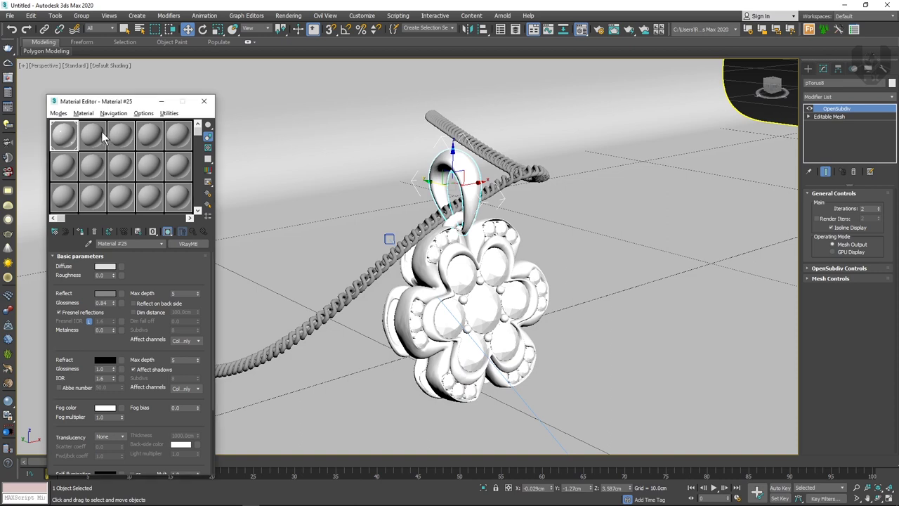
click(9, 406)
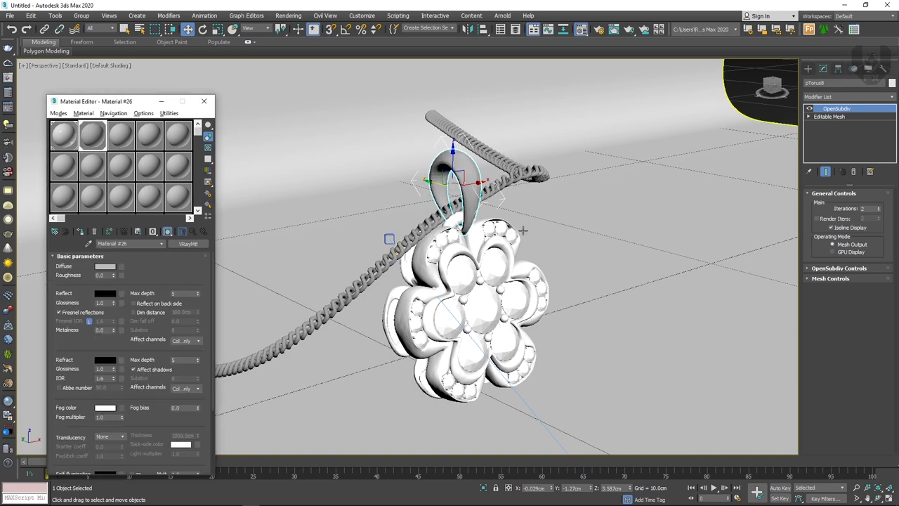
mouse_move(494, 234)
alt+middle_down()
mouse_move(422, 214)
mouse_move(487, 243)
alt+middle_up()
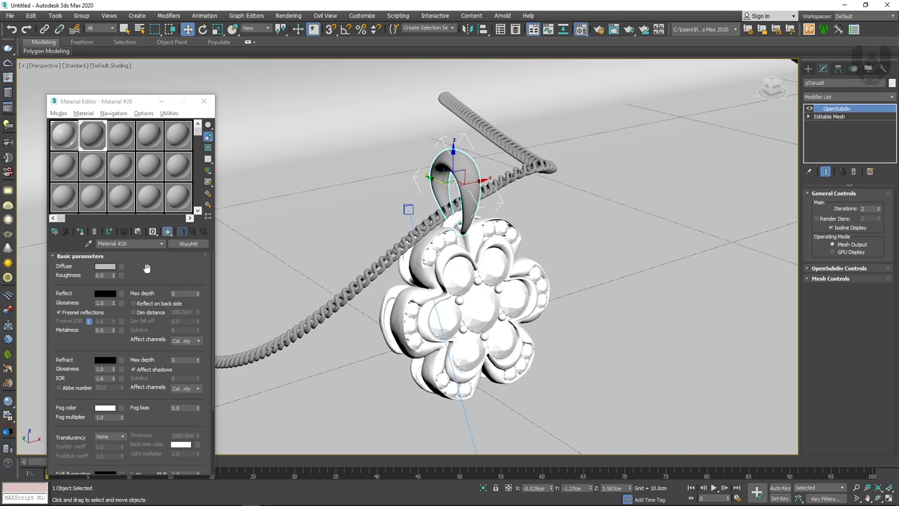
Set the bail material's diffuse color to a grey with value 87.
click(104, 267)
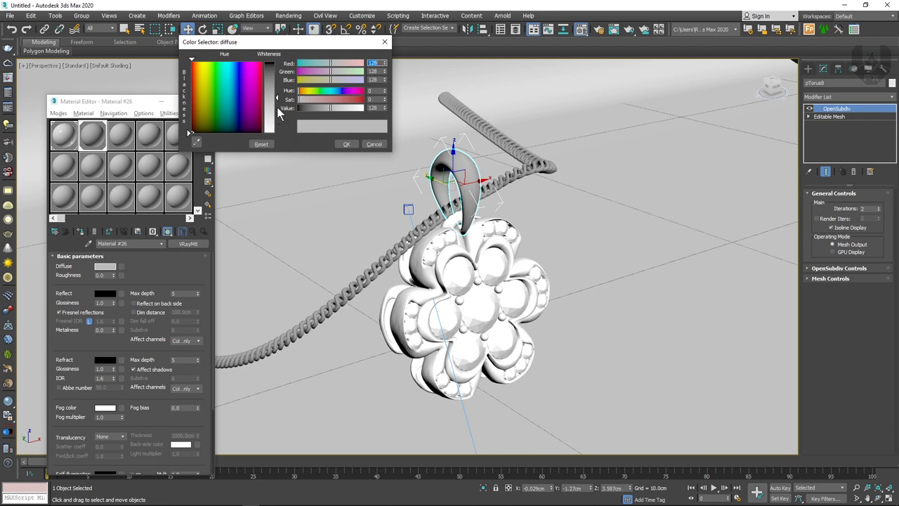
drag(278, 102, 278, 86)
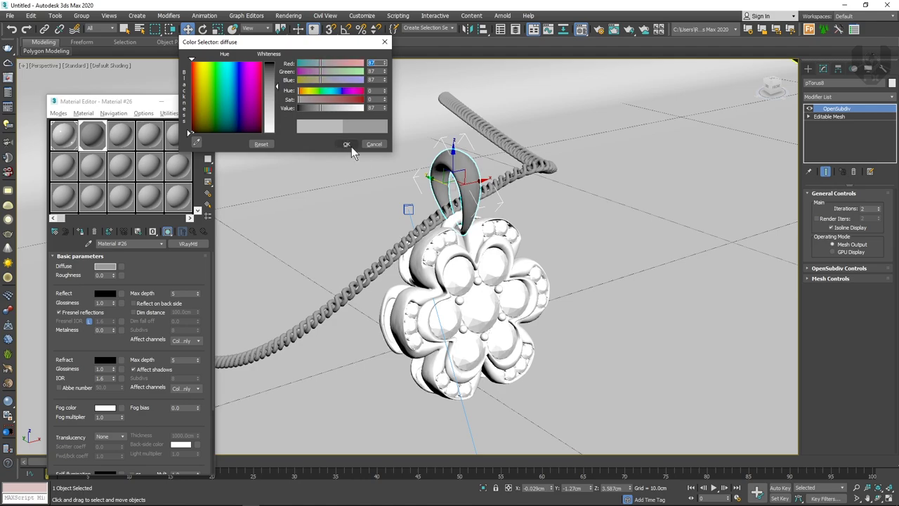
click(351, 147)
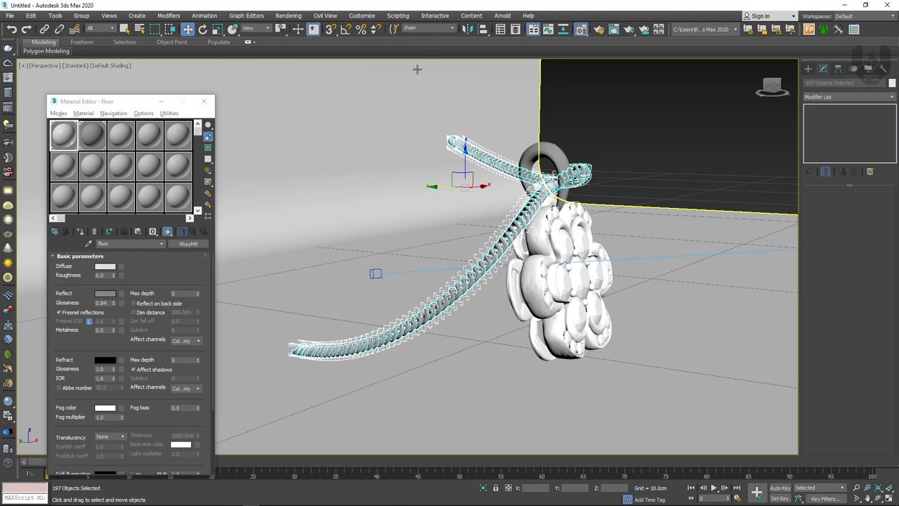
Select the necklace chain through its "chain" selection set, assign the base material to it, and clear the selection.
click(491, 79)
click(451, 29)
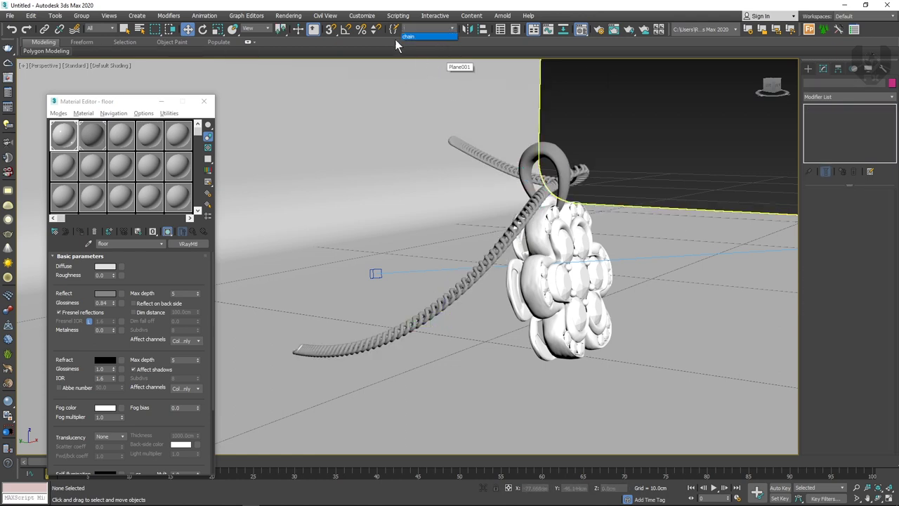
click(427, 35)
alt+middle_drag(576, 238, 619, 246)
alt+middle_drag(562, 222, 562, 273)
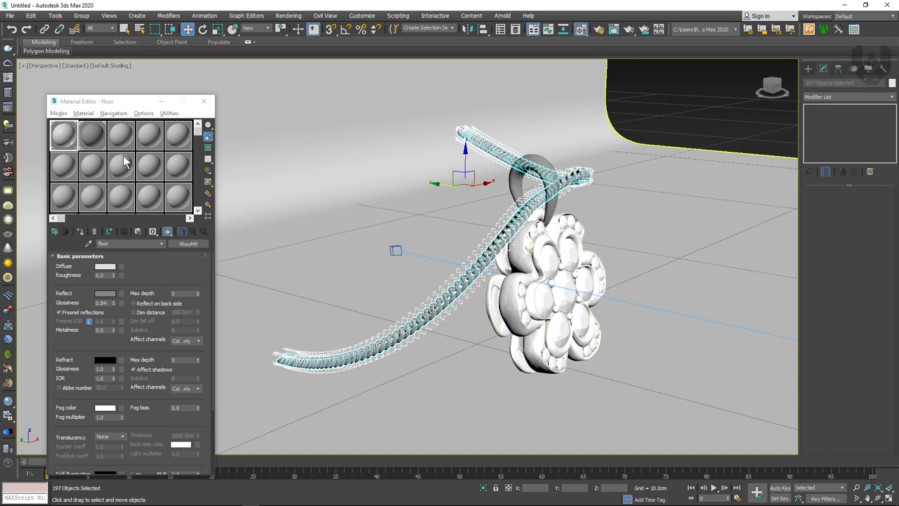
click(91, 134)
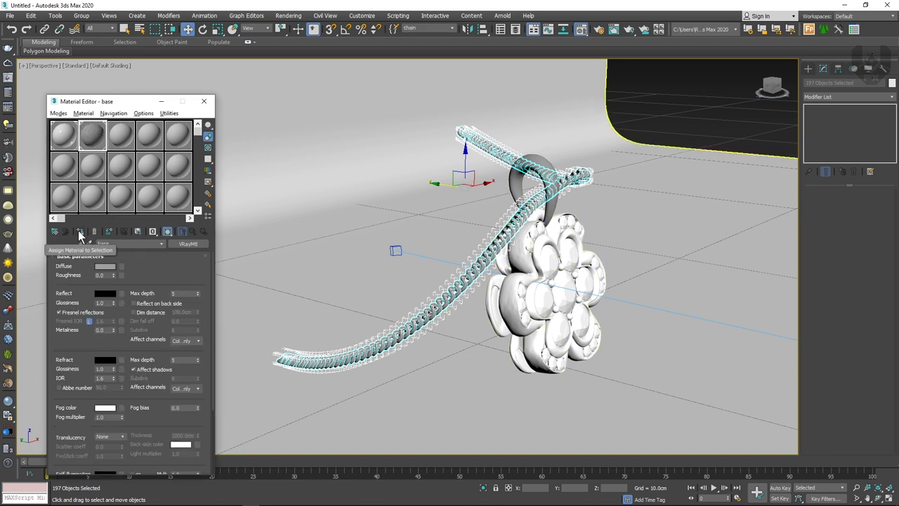
click(79, 232)
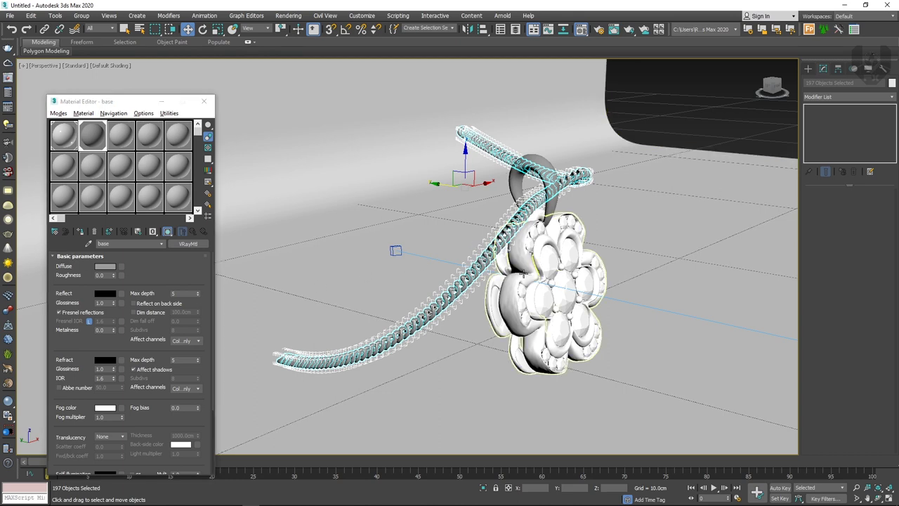
alt+middle_drag(558, 272, 522, 273)
key(ctrl+d)
Select the flower's outer petal body and assign the VRayMtl in the third sample slot to it.
alt+middle_drag(566, 246, 607, 255)
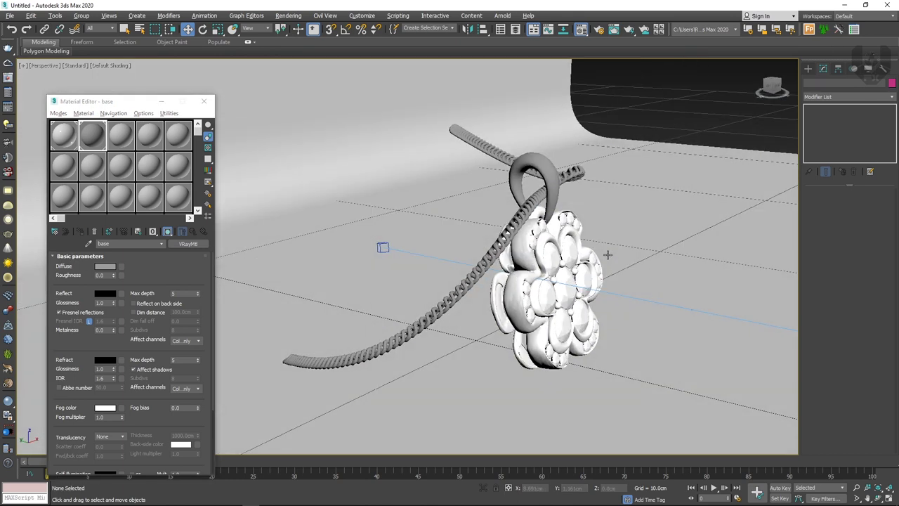
click(516, 291)
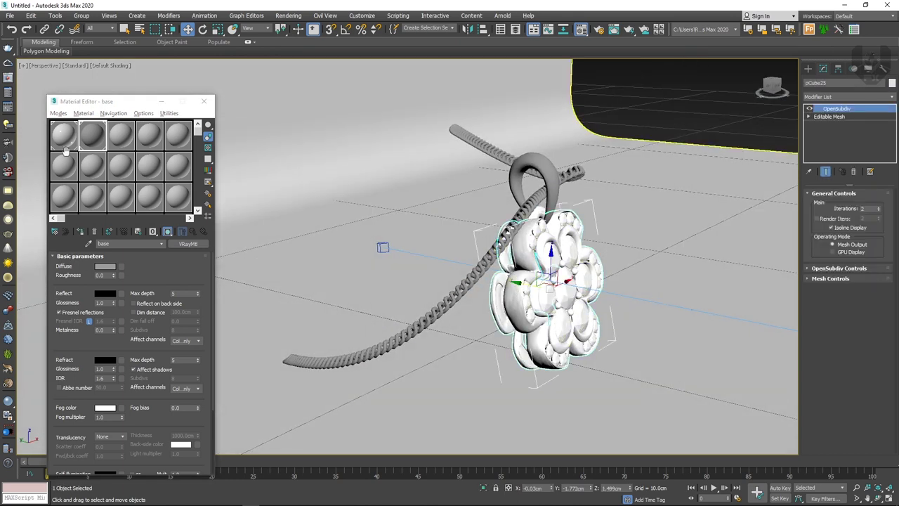
click(123, 141)
click(80, 231)
Select the raised inner petal rims around the large stones and assign the third slot's material to them.
alt+middle_drag(467, 328, 373, 305)
scroll(494, 268, up, 3)
alt+middle_drag(495, 268, 455, 298)
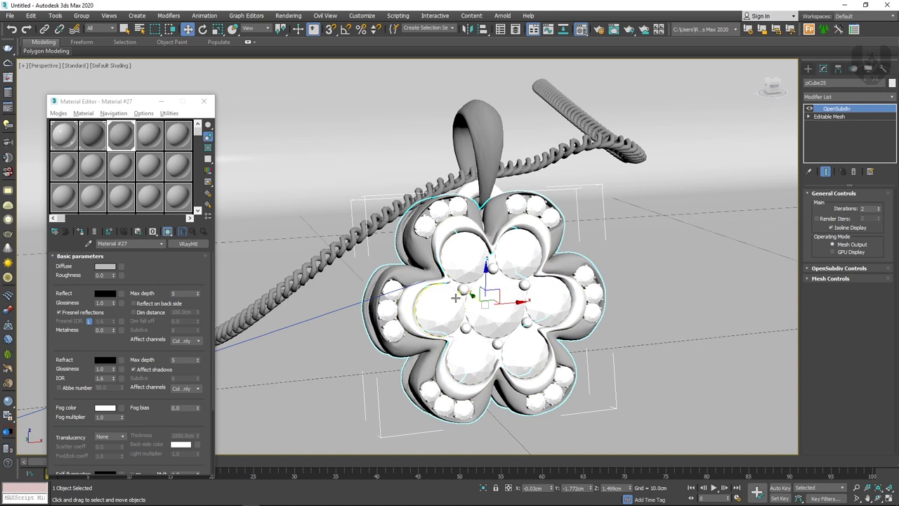
alt+middle_drag(446, 243, 453, 235)
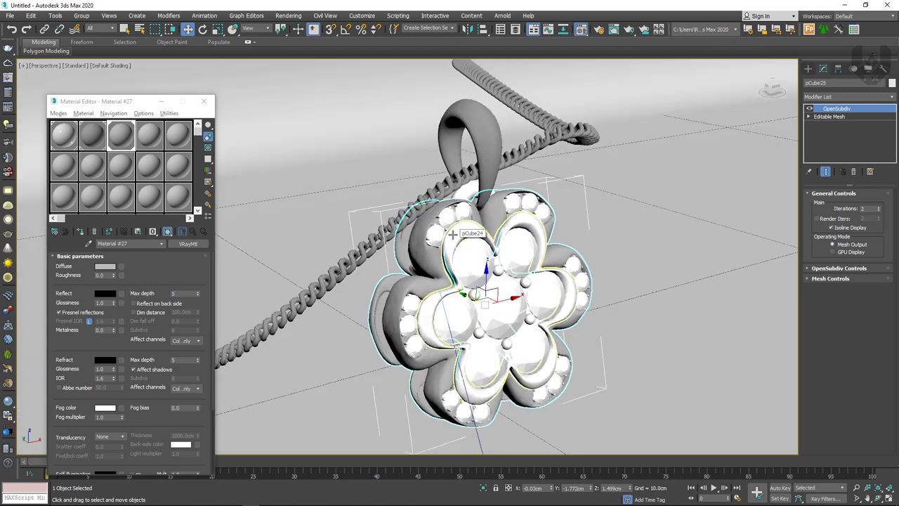
click(453, 236)
click(83, 233)
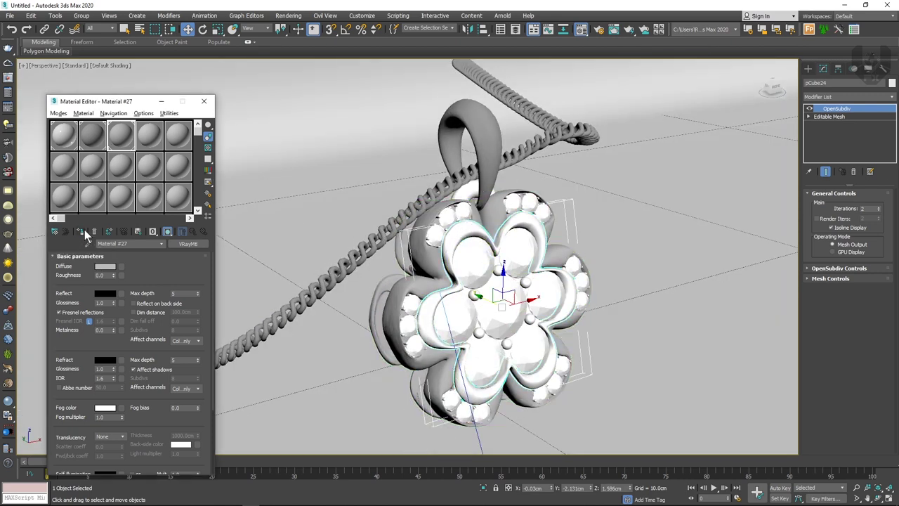
Select the large faceted stones together with all the small stones along the petals.
alt+middle_drag(358, 251, 376, 243)
alt+middle_drag(432, 339, 413, 322)
click(469, 255)
ctrl+click(517, 250)
ctrl+click(554, 301)
ctrl+click(483, 360)
ctrl+click(530, 352)
ctrl+click(451, 311)
ctrl+click(432, 229)
ctrl+click(523, 207)
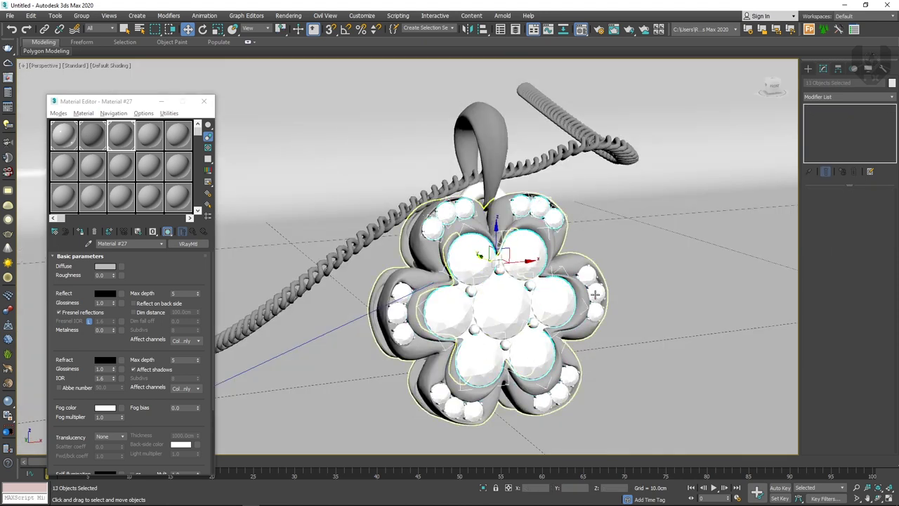
ctrl+click(596, 310)
ctrl+click(570, 376)
ctrl+click(560, 394)
ctrl+click(542, 401)
ctrl+click(473, 410)
ctrl+click(440, 394)
ctrl+click(403, 333)
ctrl+click(419, 321)
Assign the fourth sample slot to the selected stones and make it a new VRayMtl.
alt+middle_drag(420, 321, 404, 299)
click(158, 141)
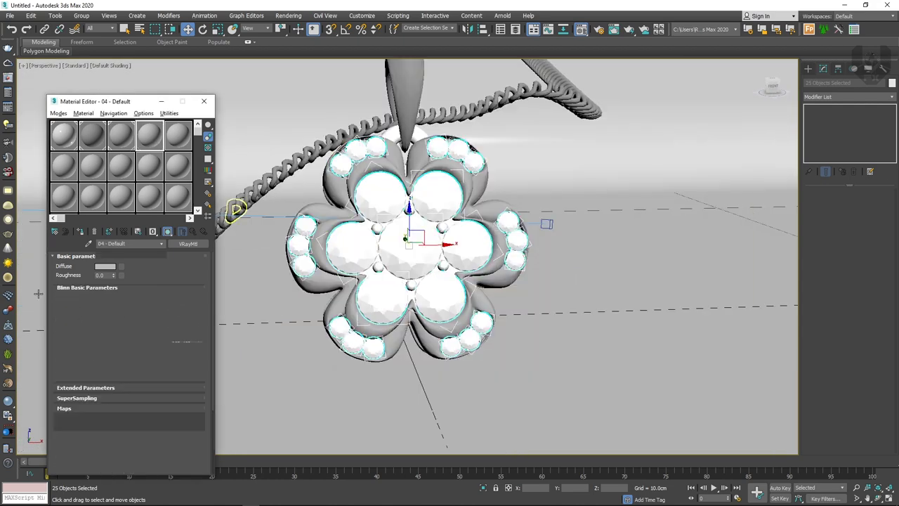
click(82, 230)
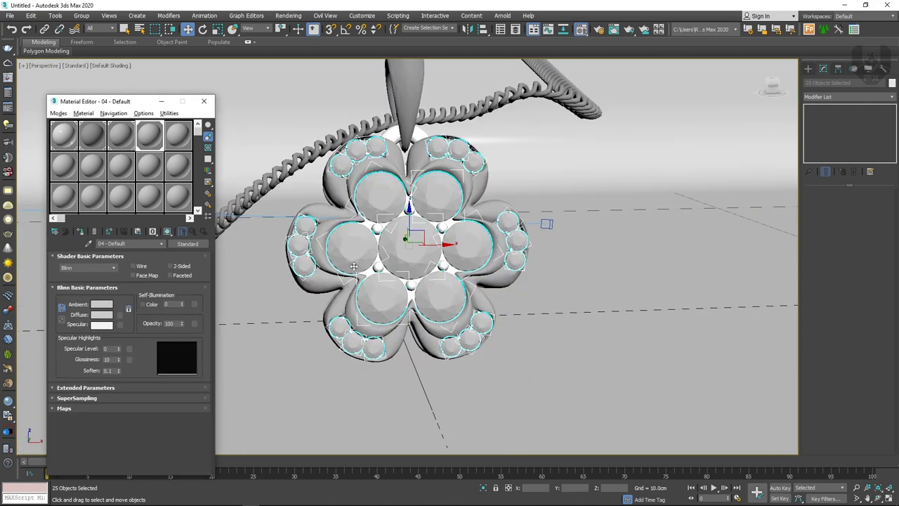
click(10, 401)
alt+middle_drag(407, 295, 442, 279)
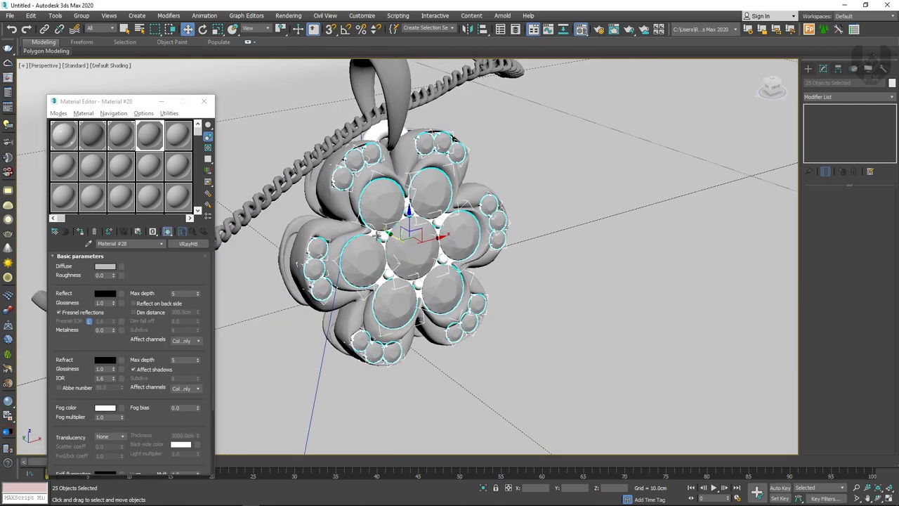
Select the star-shaped plate behind the stones and set the reference coordinate system to Local.
click(373, 233)
alt+middle_drag(374, 235, 483, 259)
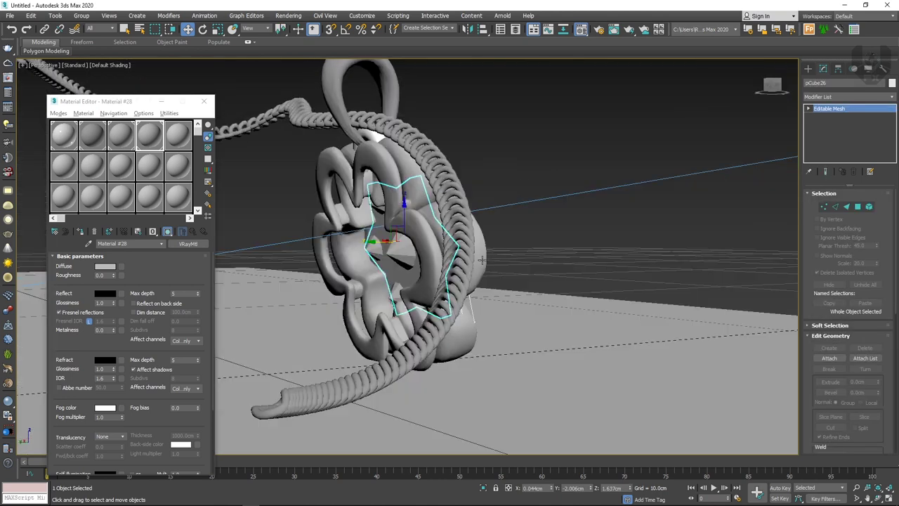
alt+middle_drag(375, 238, 316, 225)
click(257, 29)
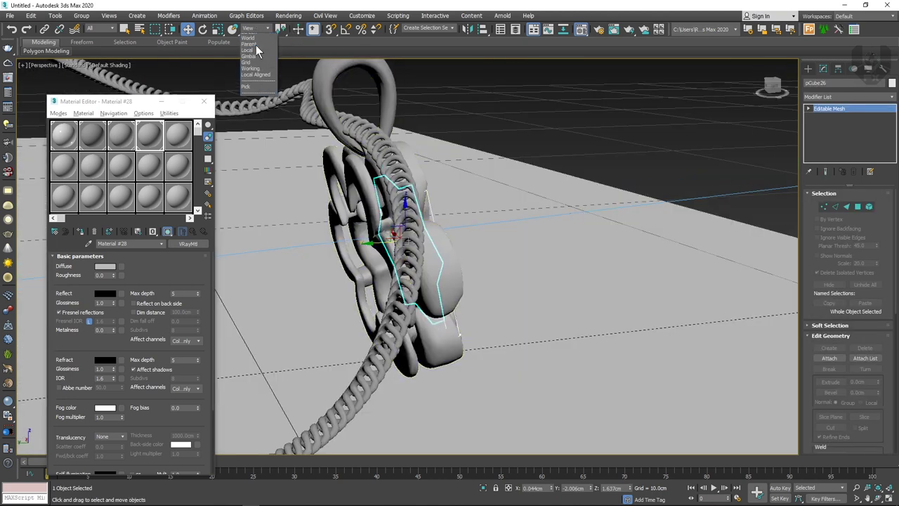
click(413, 27)
click(97, 28)
click(243, 27)
click(253, 29)
click(257, 61)
mouse_move(421, 242)
alt+middle_down()
mouse_move(435, 238)
mouse_move(414, 237)
alt+middle_up()
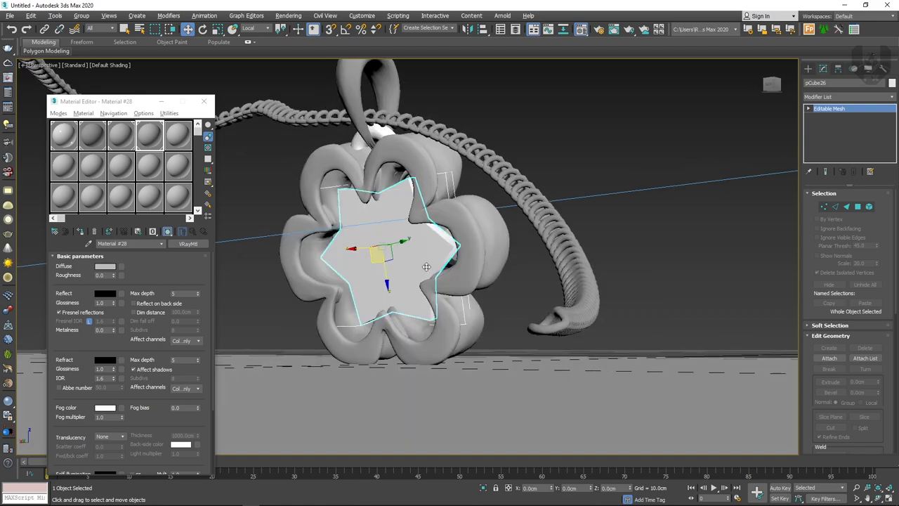
mouse_move(426, 267)
alt+middle_down()
mouse_move(362, 276)
mouse_move(429, 276)
alt+middle_up()
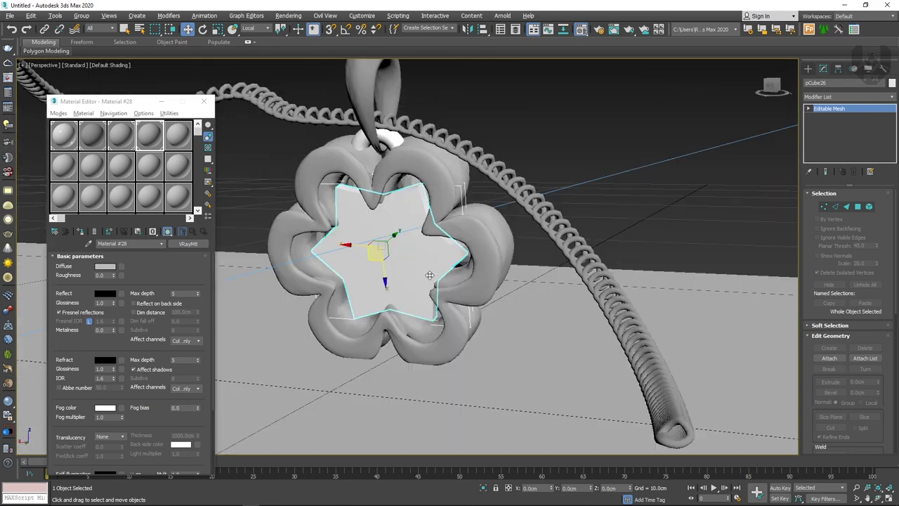
Pick the fifth sample slot for the star-shaped plate's material, and select the small ring beneath the bail.
click(177, 137)
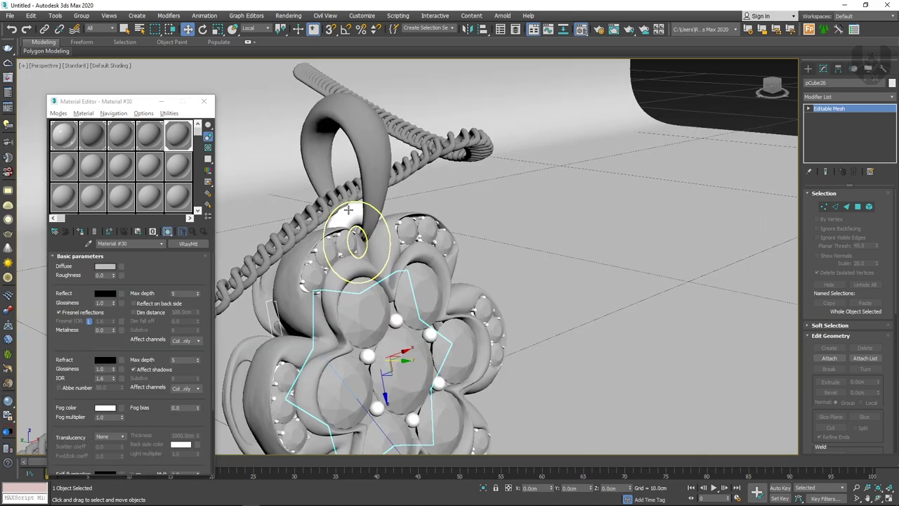
click(347, 209)
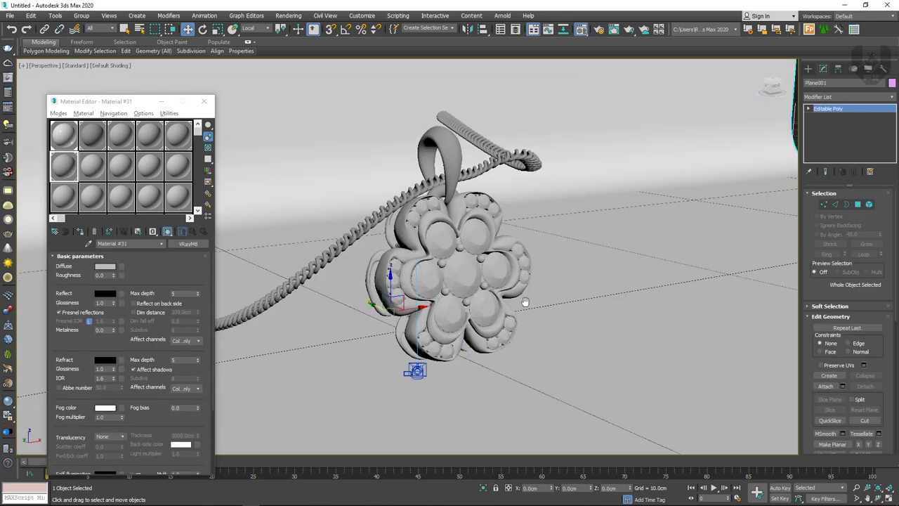
alt+middle_drag(411, 372, 584, 220)
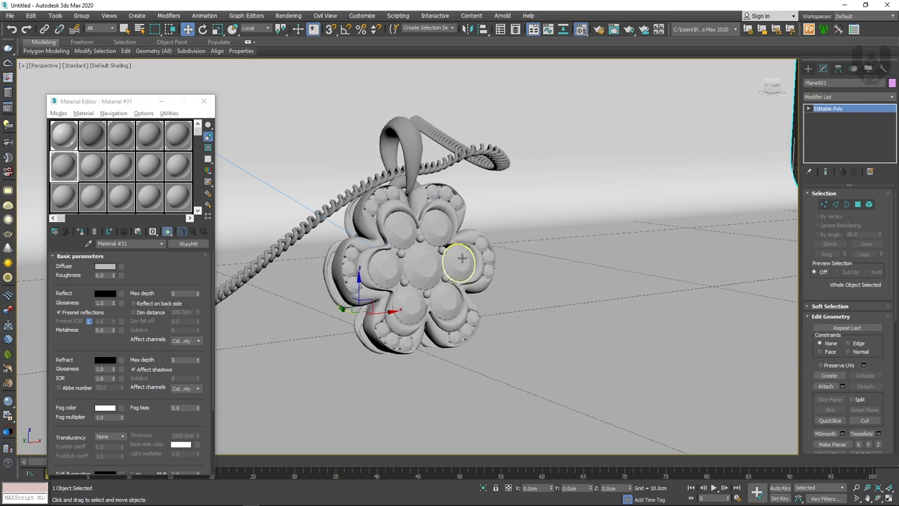
middle_drag(462, 257, 462, 269)
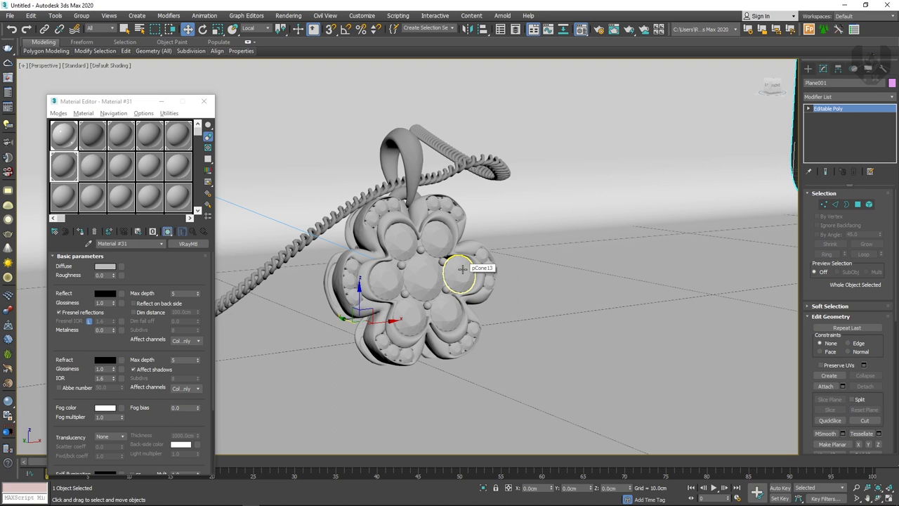
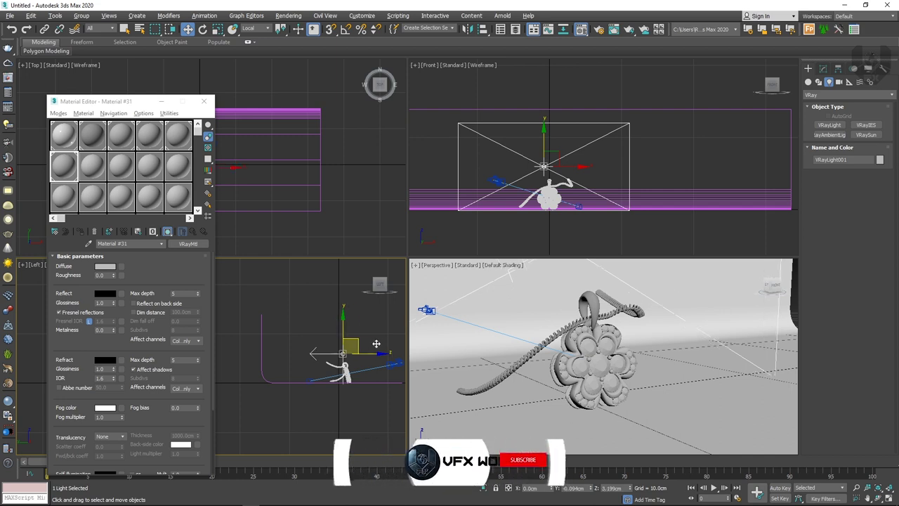
Rotate the V-Ray light slightly in the left view and return to the Move tool.
scroll(402, 342, down, 2)
middle_drag(402, 342, 353, 329)
key(e)
mouse_move(360, 325)
mouse_down()
mouse_move(335, 307)
mouse_move(360, 323)
mouse_up()
key(w)
Maximize the perspective view, look through PhysCamera001 and open the render setup.
middle_click(594, 327)
key(alt+w)
alt+middle_drag(587, 327, 558, 315)
scroll(557, 325, down, 4)
key(c)
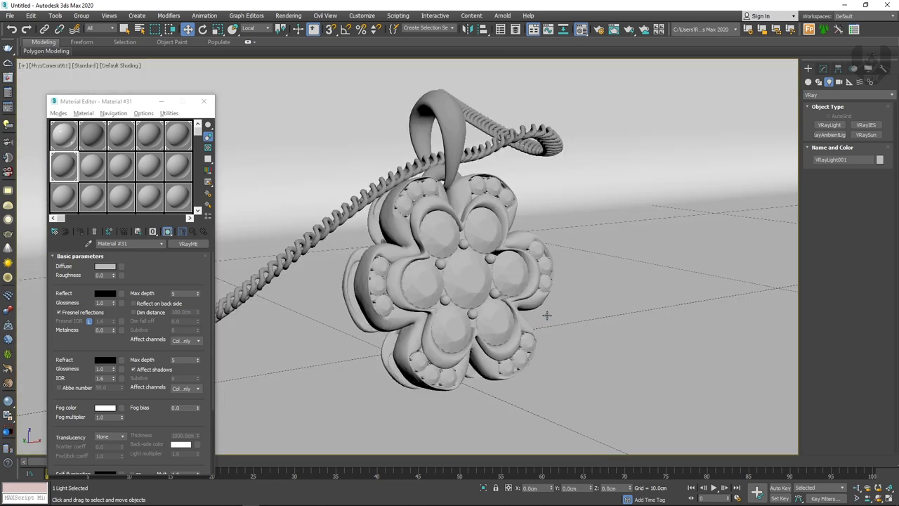
click(601, 30)
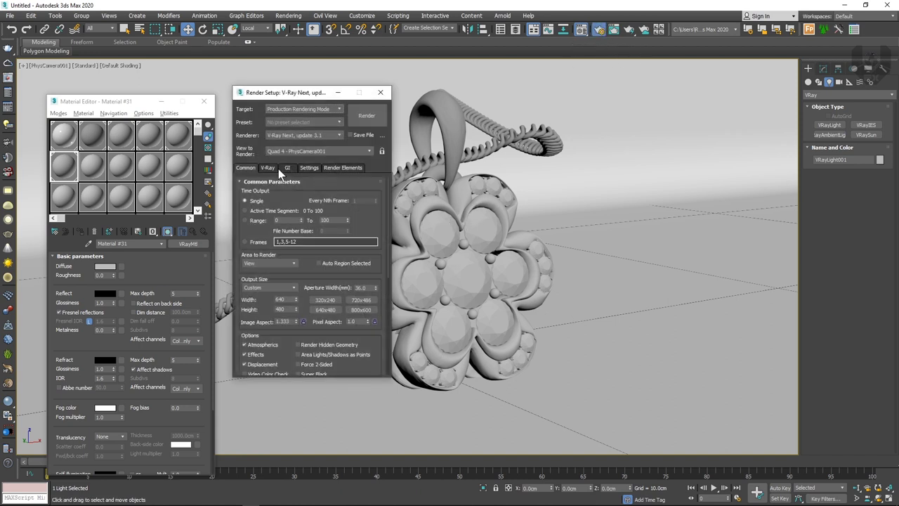
Set a custom render output size of 1920 by 1920.
click(279, 286)
click(292, 301)
click(288, 300)
text(1920)
key(Tab)
text(1920)
click(252, 306)
Change the image sampler type to Bucket and switch all V-Ray render settings to Expert mode.
click(267, 169)
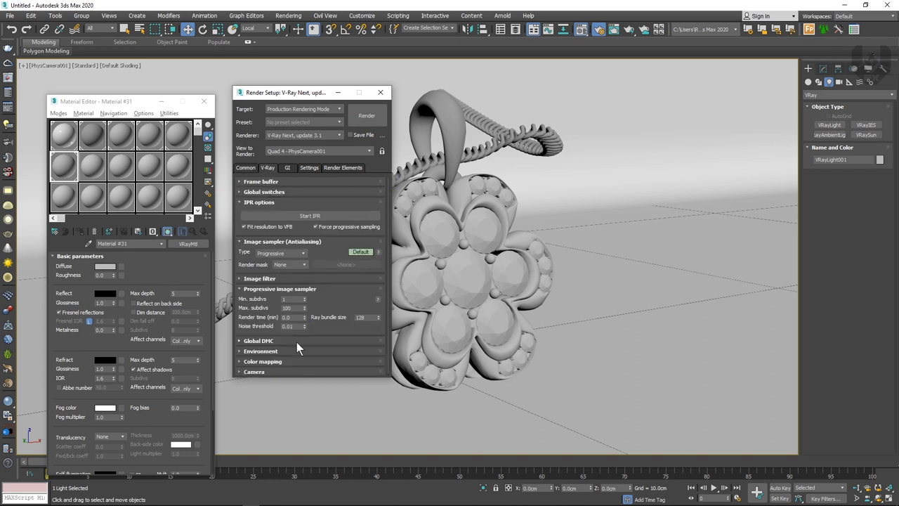
click(274, 252)
click(292, 262)
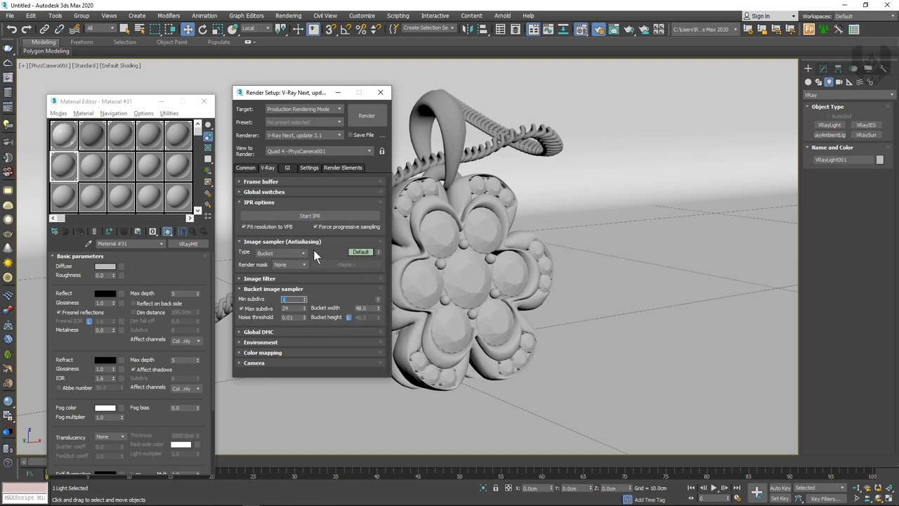
click(334, 253)
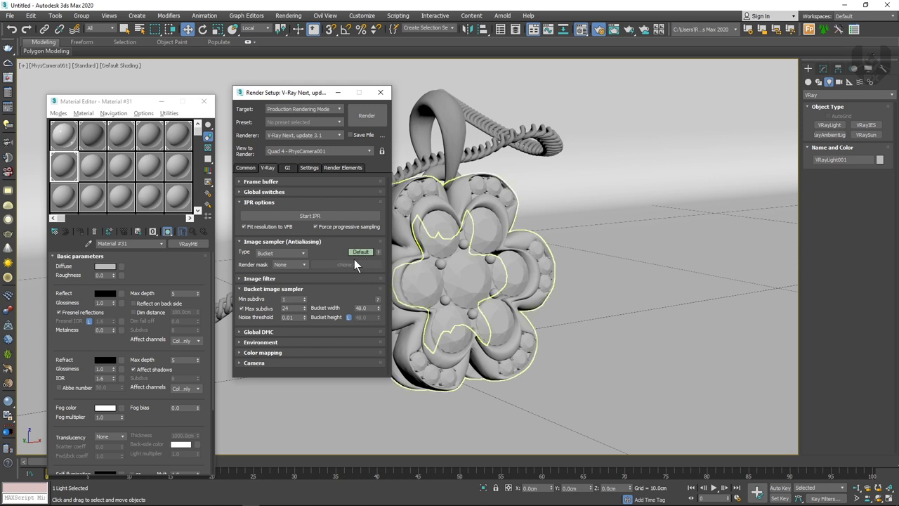
right_click(355, 257)
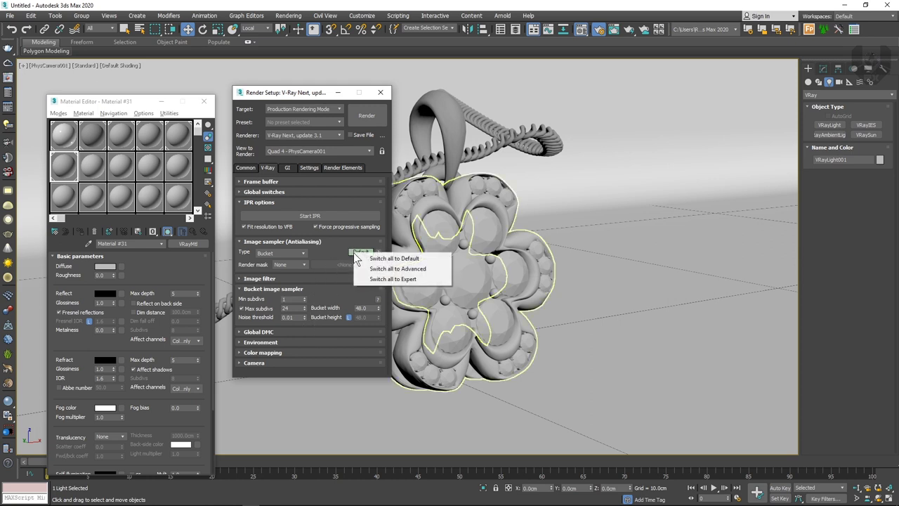
click(404, 280)
key(F10)
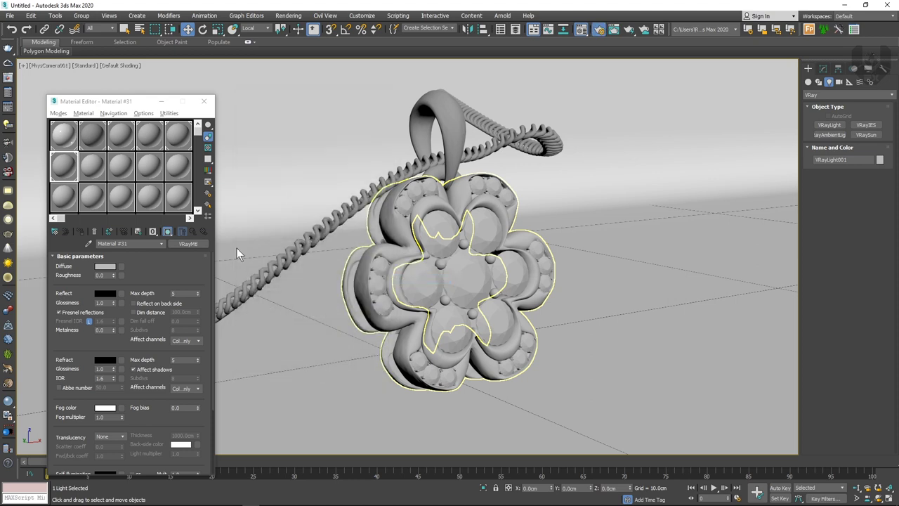
key(F10)
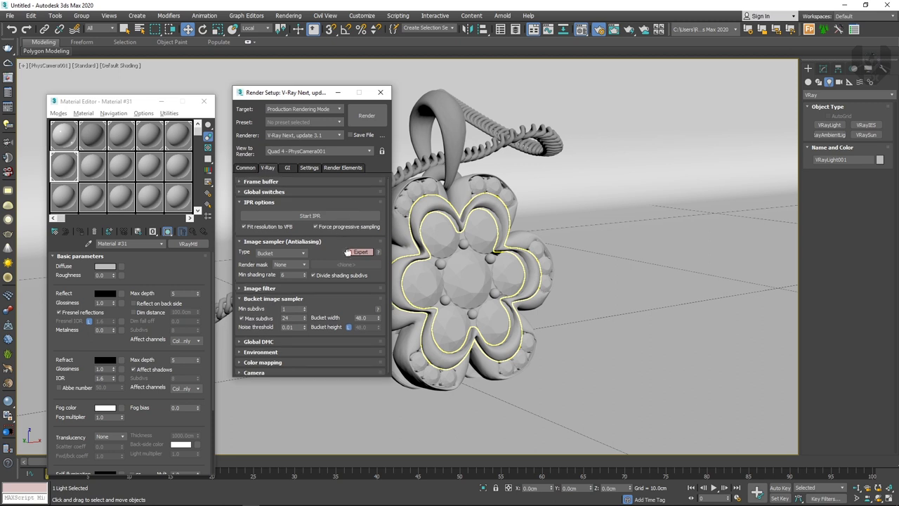
Enable ambient occlusion in the global illumination settings and return to the V-Ray render settings.
click(289, 167)
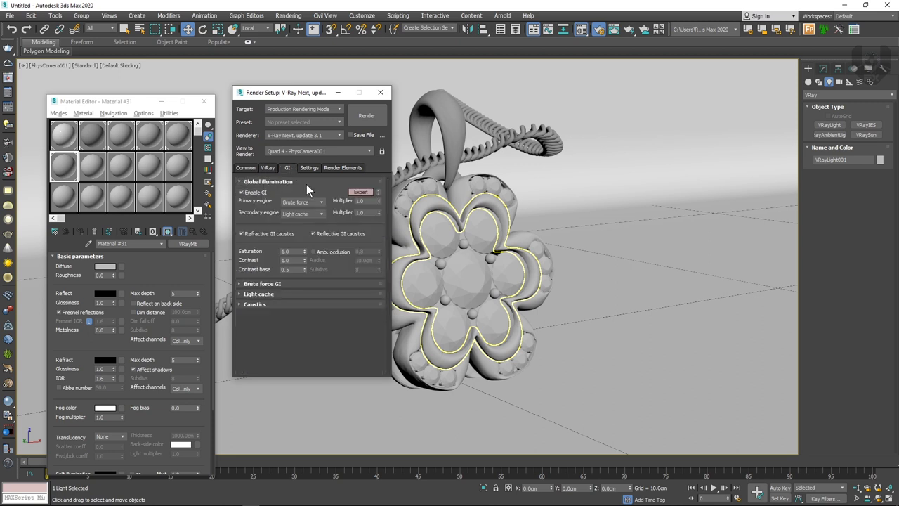
click(314, 252)
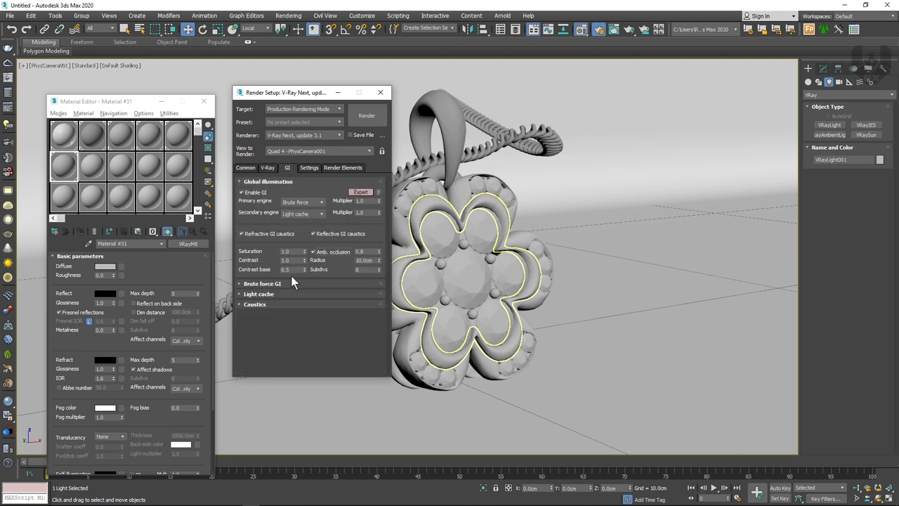
click(267, 167)
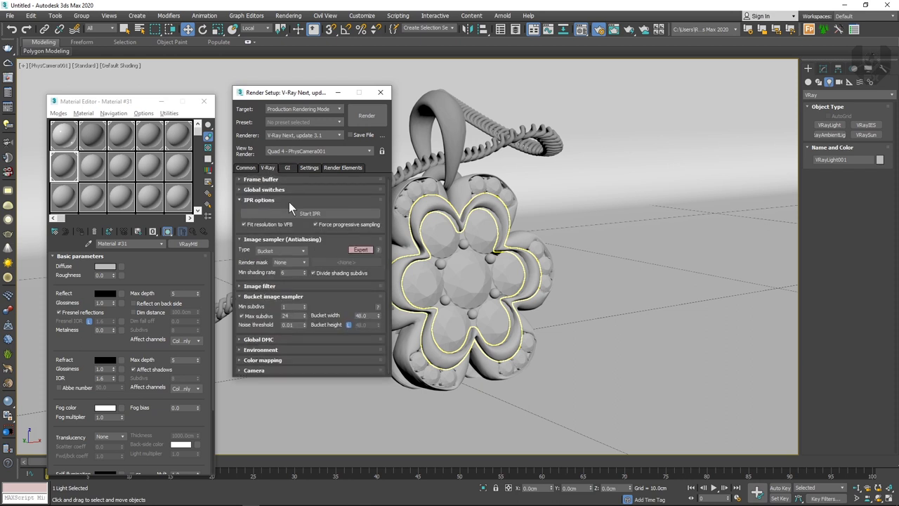
Show safe frames in the PhysCamera001 view and close the render setup.
click(58, 65)
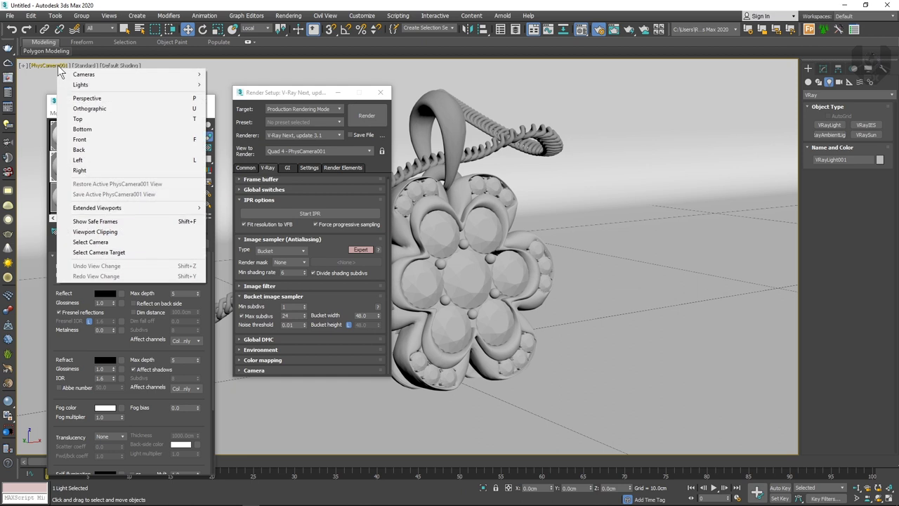
click(107, 221)
click(379, 92)
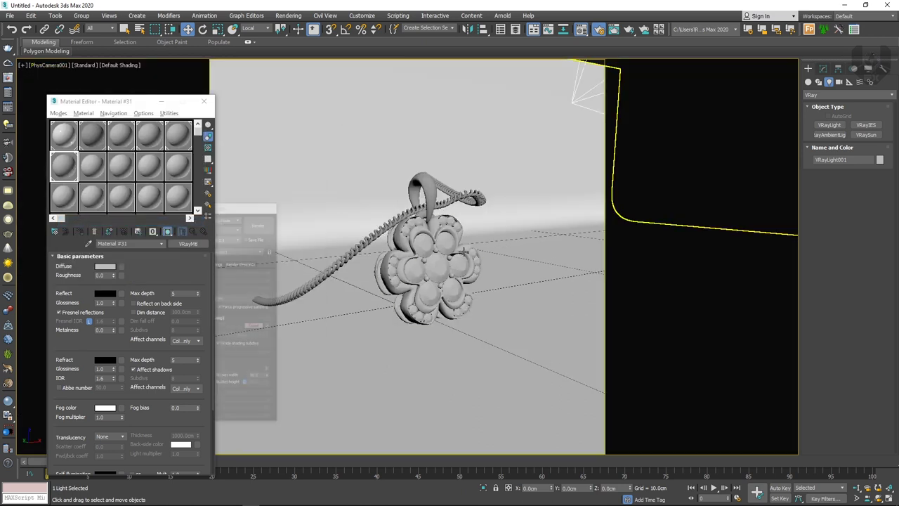
Dolly and pan PhysCamera001 to frame the pendant more closely, and return to the Move tool.
click(467, 226)
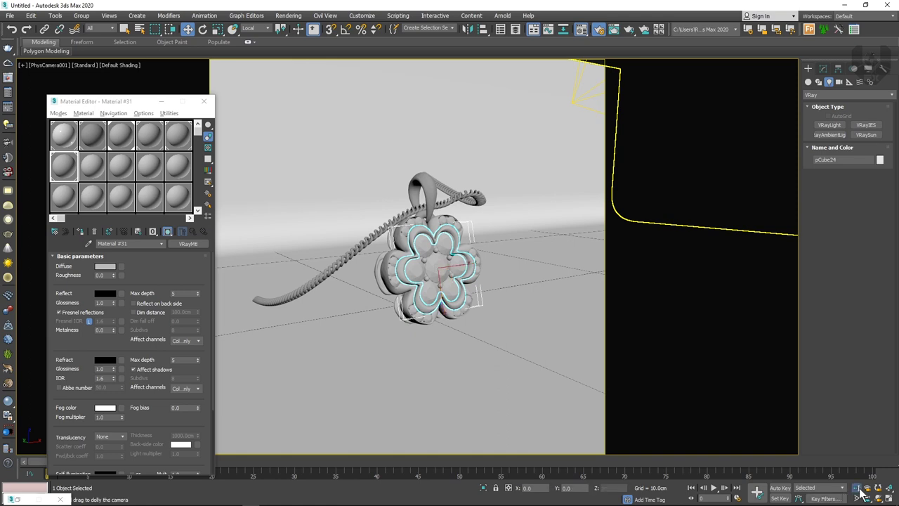
scroll(448, 238, up, 6)
scroll(451, 240, down, 4)
scroll(456, 239, up, 1)
middle_drag(441, 220, 467, 229)
click(187, 30)
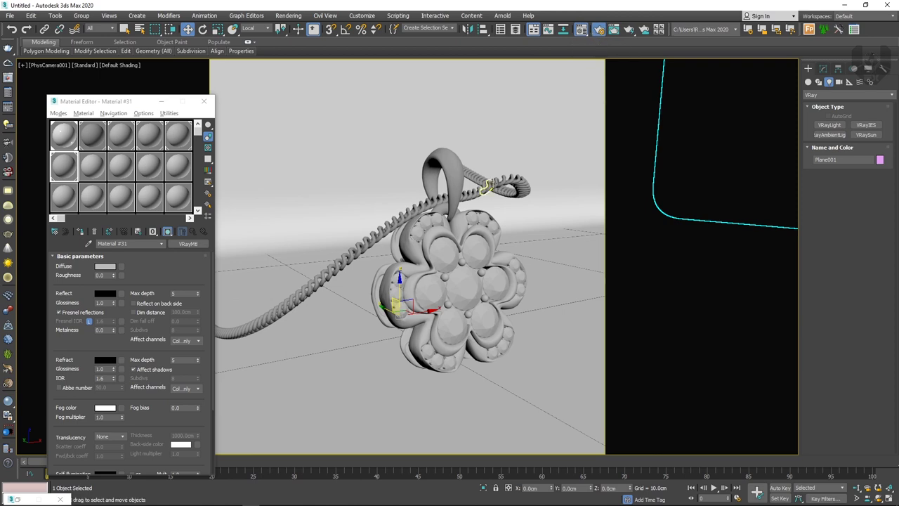
Start a test render of the camera view, stop it and start interactive rendering instead.
key(shift+q)
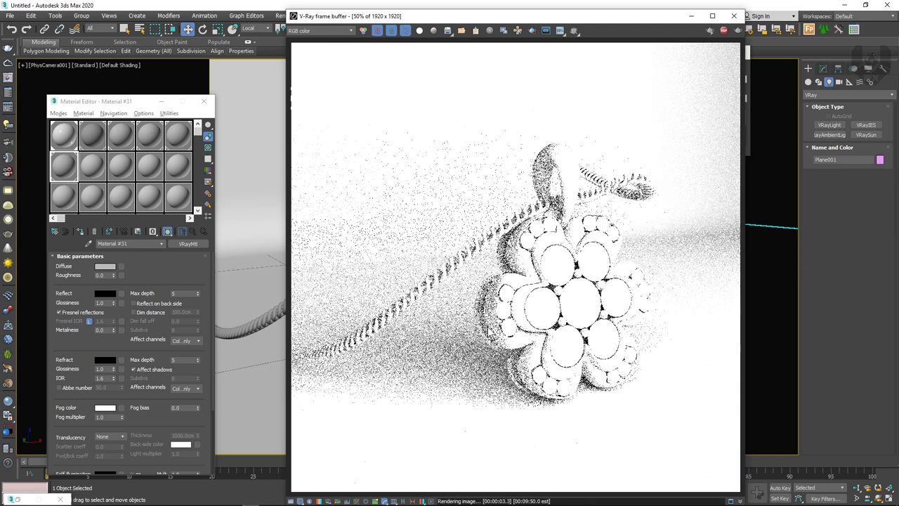
click(724, 30)
drag(583, 21, 389, 33)
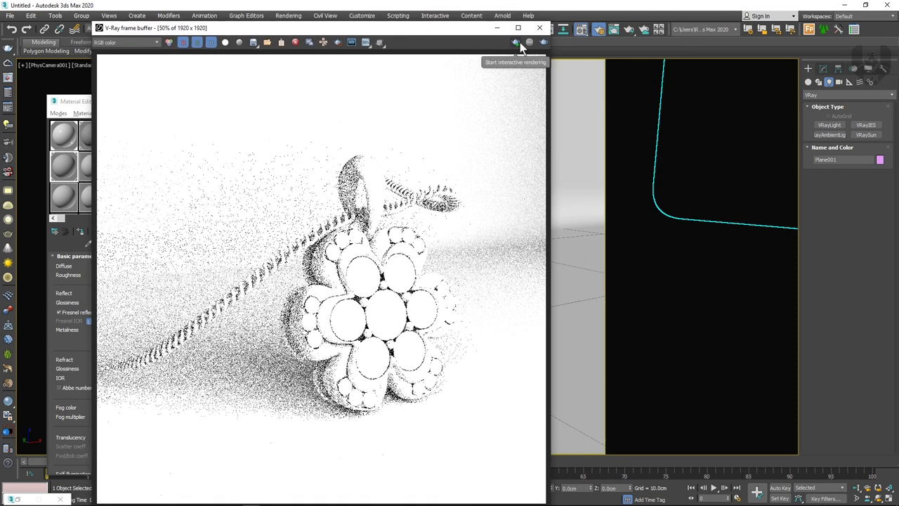
click(516, 43)
scroll(314, 233, up, 1)
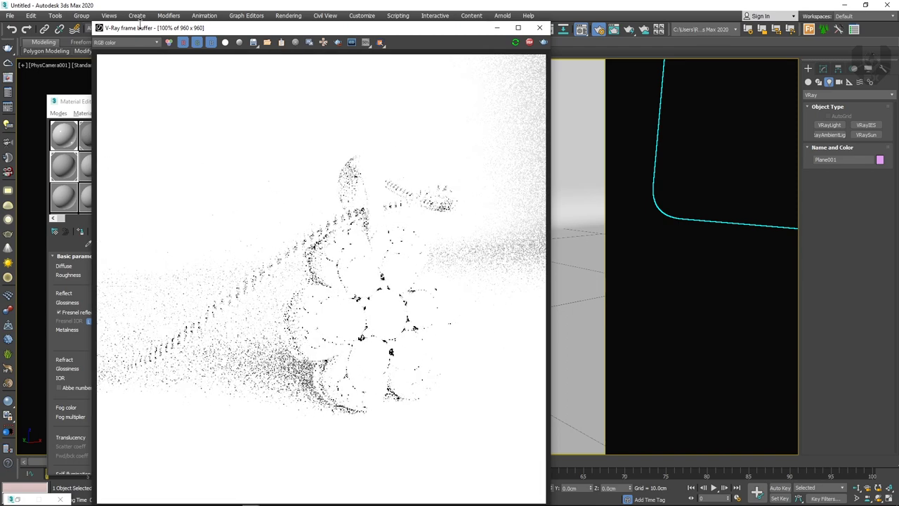
drag(140, 30, 126, 50)
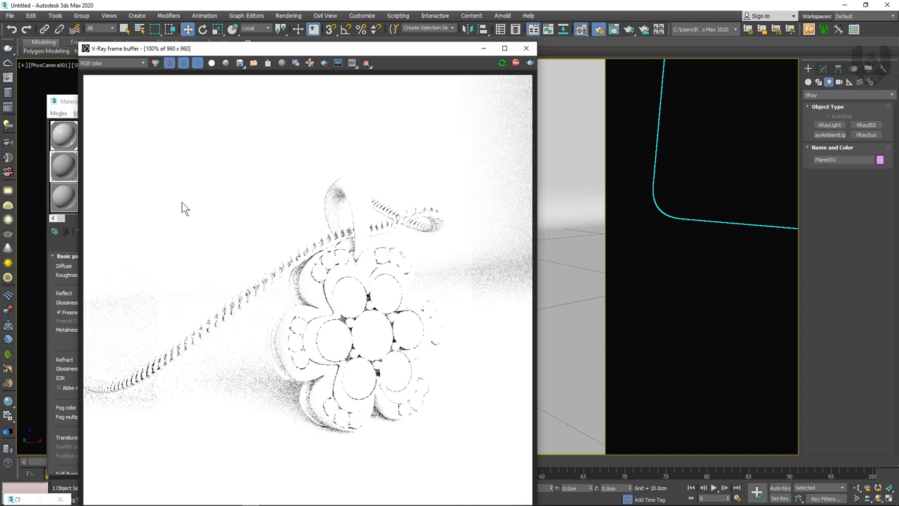
Open the V-Ray Light Lister and select VRayLight001 from it.
click(55, 16)
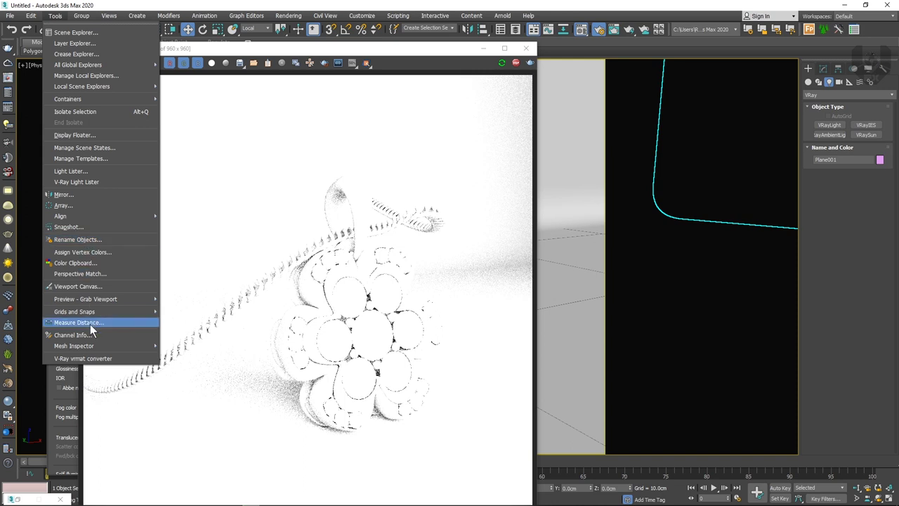
click(112, 184)
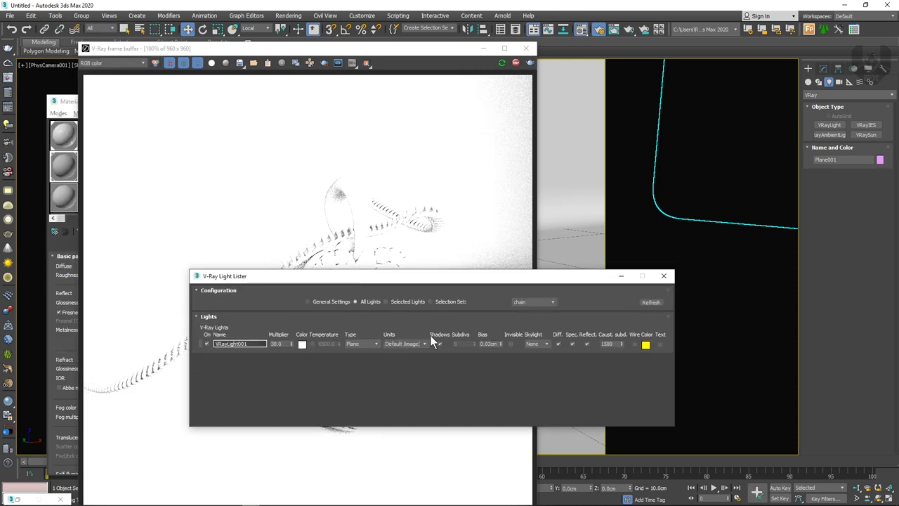
click(200, 344)
click(731, 299)
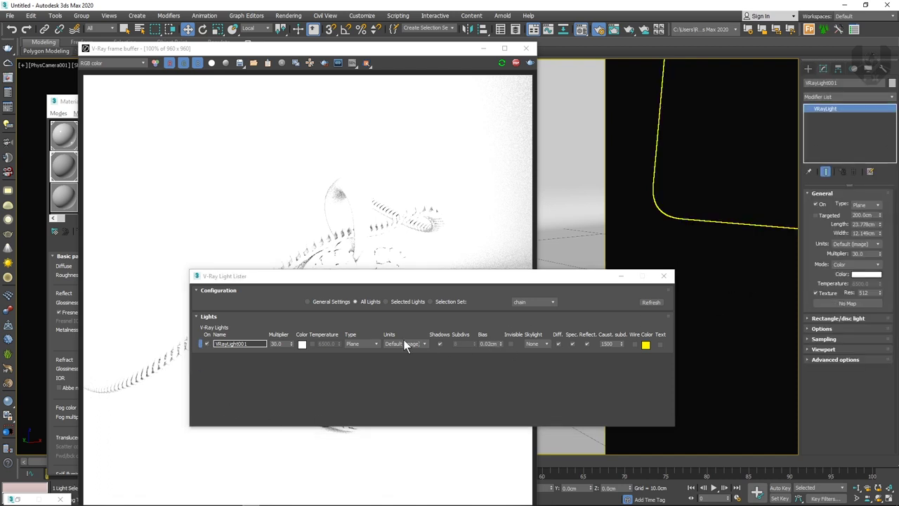
Try multipliers of 10 and 2 on VRayLight001 while interactive rendering runs.
double_click(869, 254)
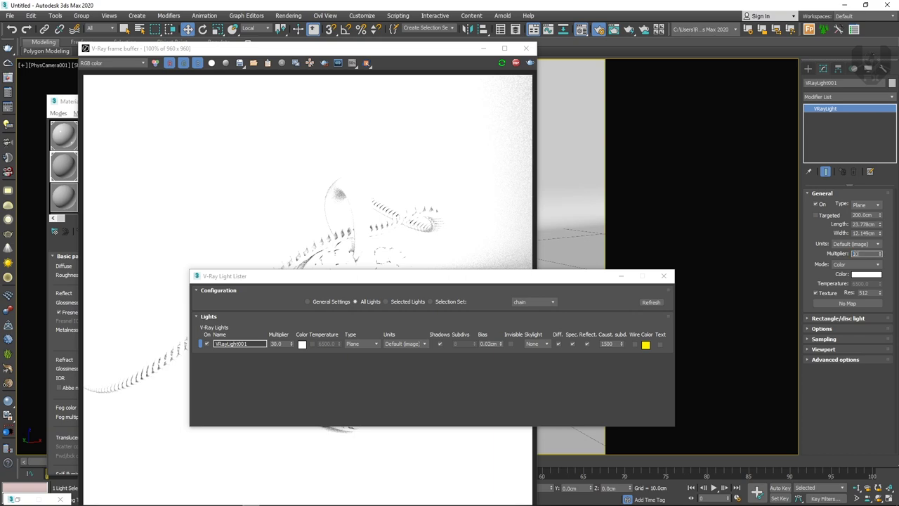
text(10)
key(Return)
drag(491, 276, 458, 381)
double_click(869, 254)
text(2)
key(Return)
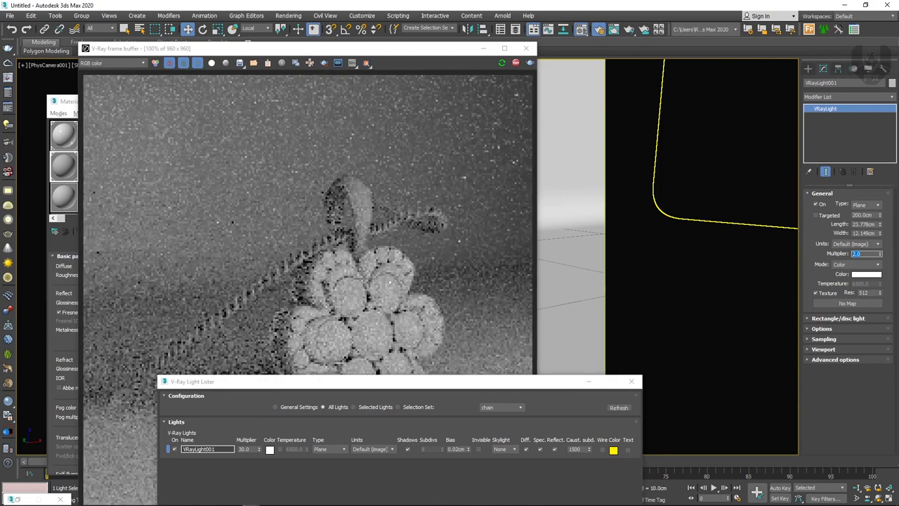
Minimize the light lister and set VRayLight001's multiplier to 3.
click(587, 382)
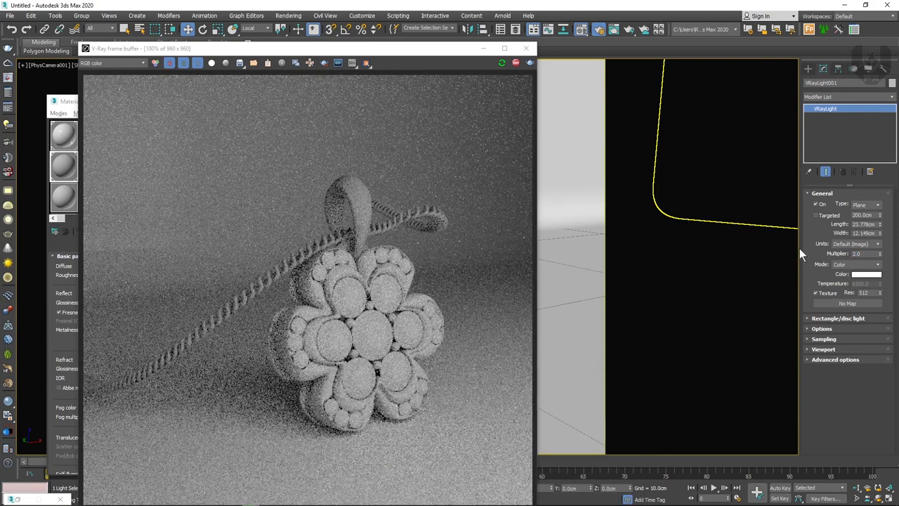
double_click(868, 254)
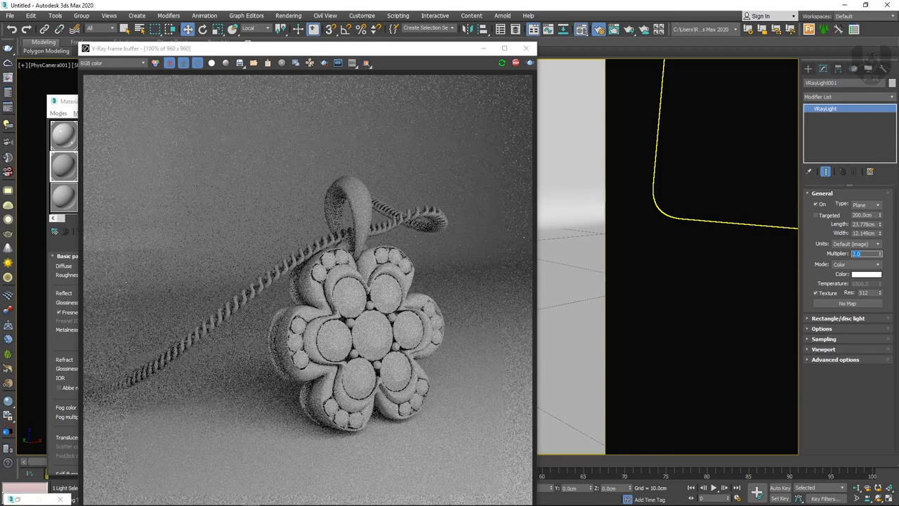
text(5)
key(Return)
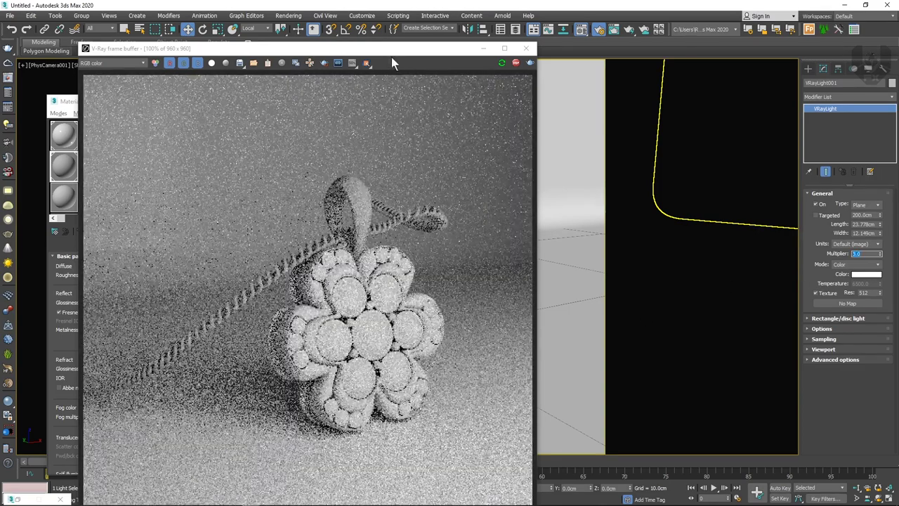
Move the frame buffer clear of the Material Editor and stop interactive rendering.
drag(396, 49, 529, 25)
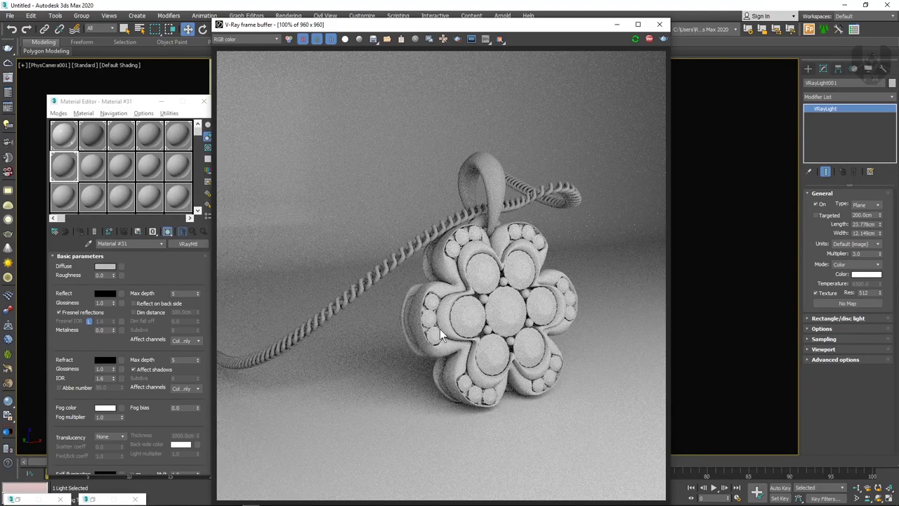
drag(448, 28, 493, 26)
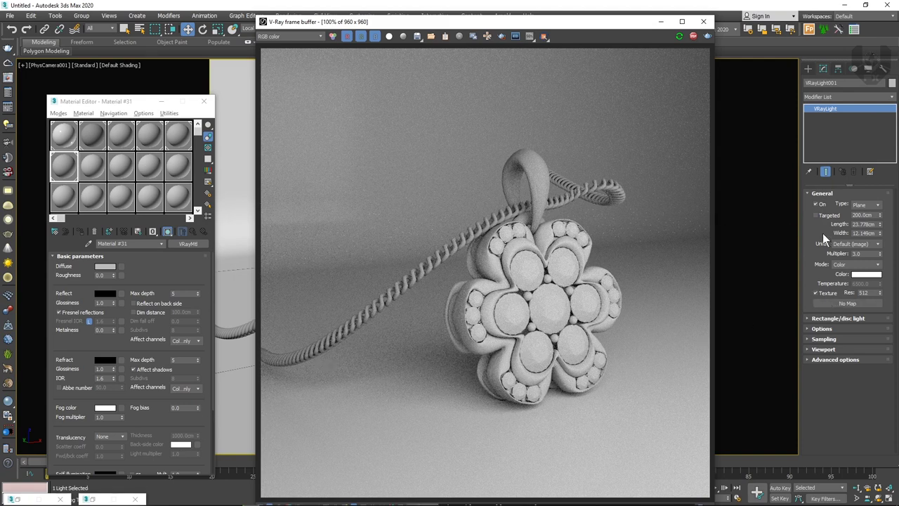
click(695, 40)
Assign a VRayHDRI map to VRayLight001's texture.
click(842, 304)
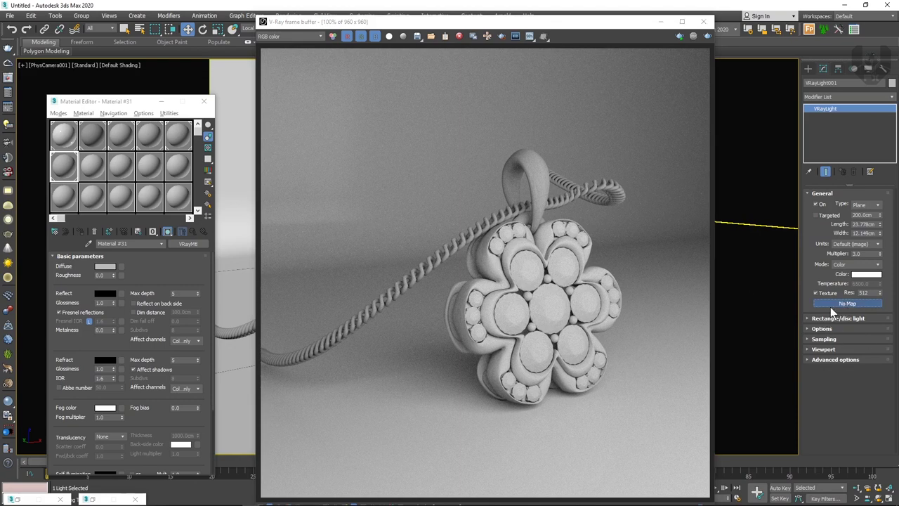
click(844, 303)
scroll(455, 297, down, 10)
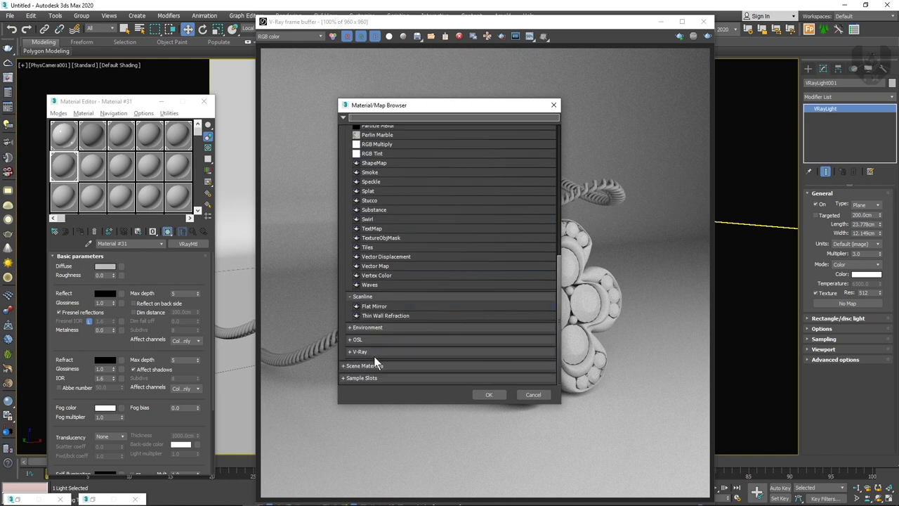
click(375, 353)
scroll(376, 353, down, 5)
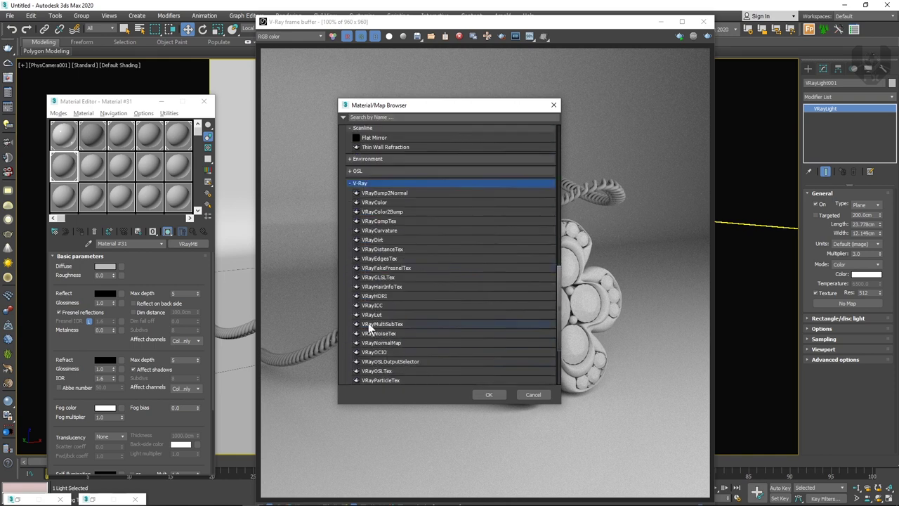
double_click(382, 297)
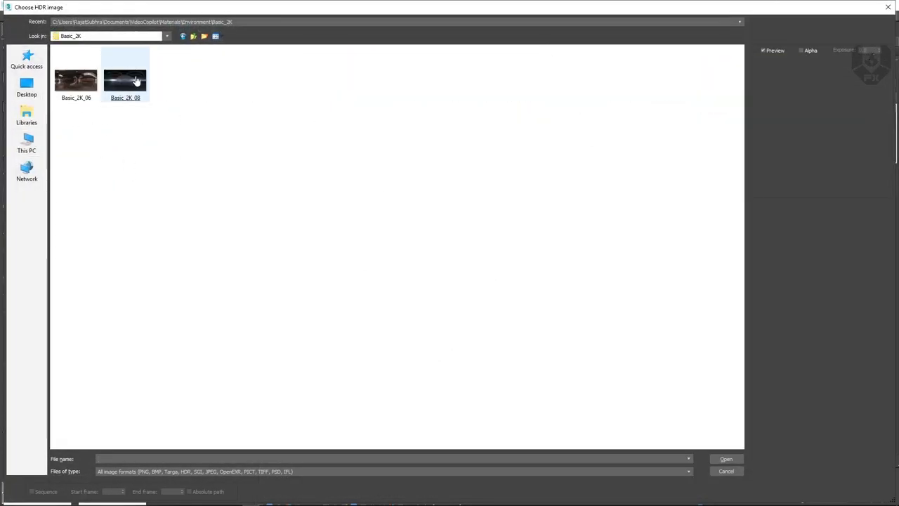
Load Basic_2K_08 as the HDR image and instance the light's map into the second-row, second-column sample slot.
click(133, 81)
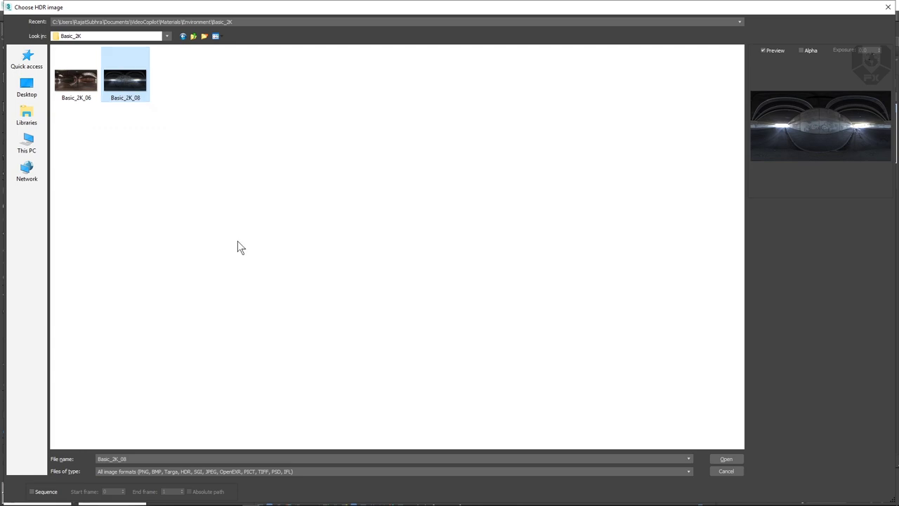
key(Return)
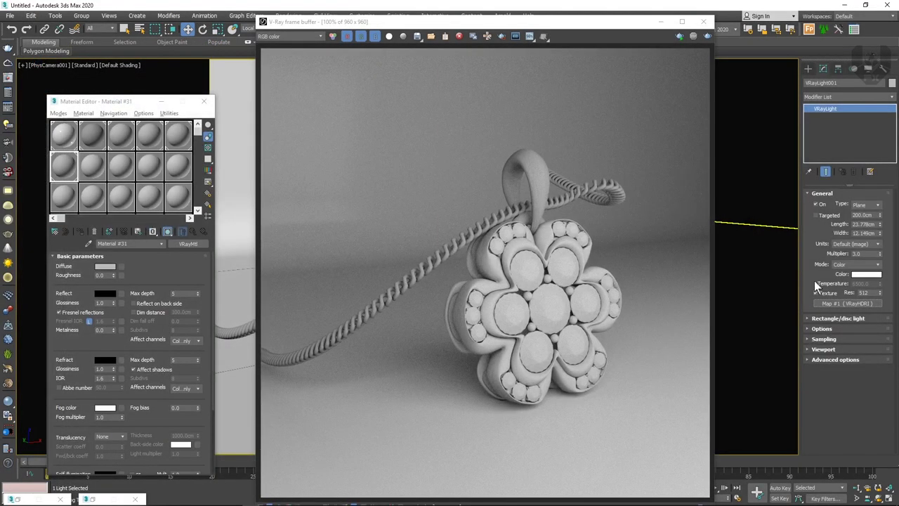
drag(845, 306, 94, 172)
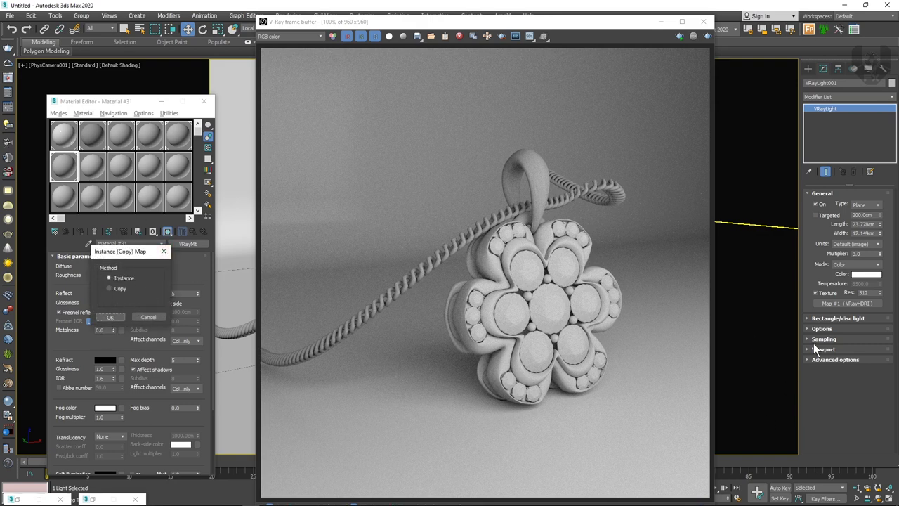
click(115, 316)
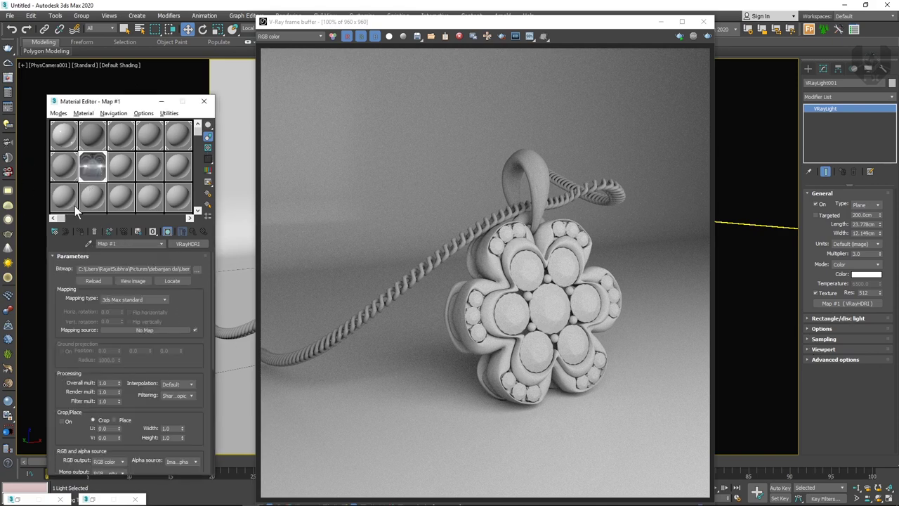
Set the light's HDRI map to Spherical mapping and start interactive rendering in the frame buffer.
click(137, 299)
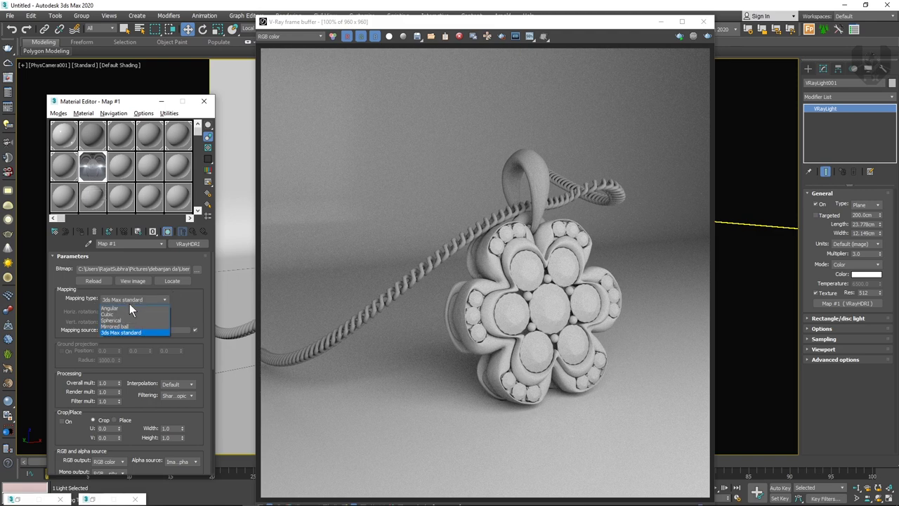
click(119, 320)
click(581, 207)
click(679, 38)
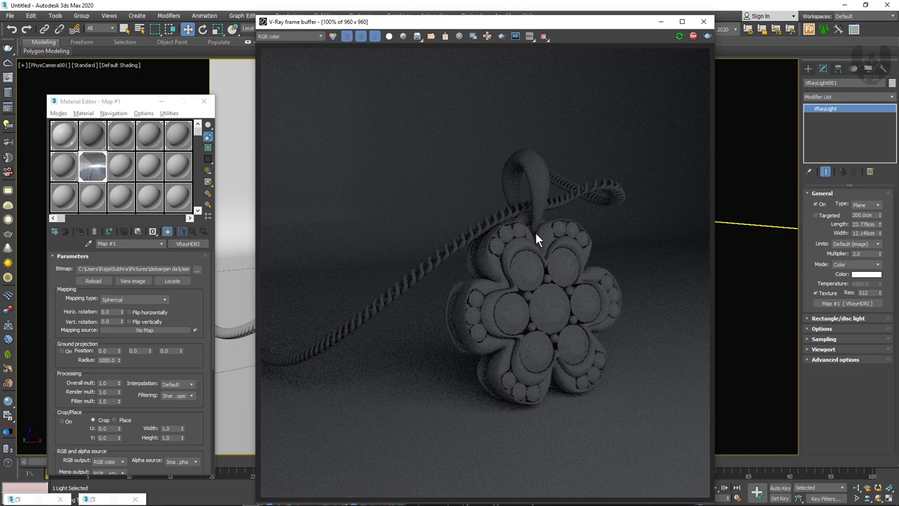
Replace the HDR image with Basic_2K_06, stop interactive rendering once the light is previewed, and minimize the frame buffer.
click(196, 269)
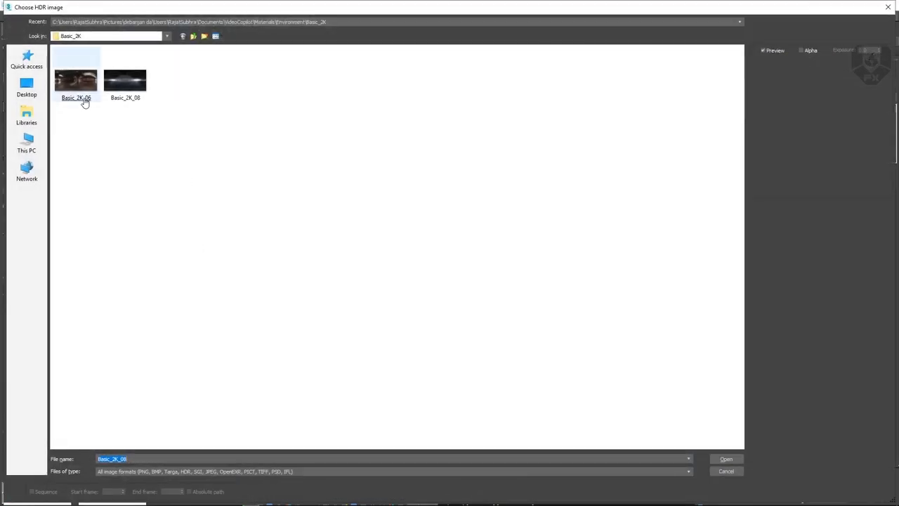
double_click(76, 83)
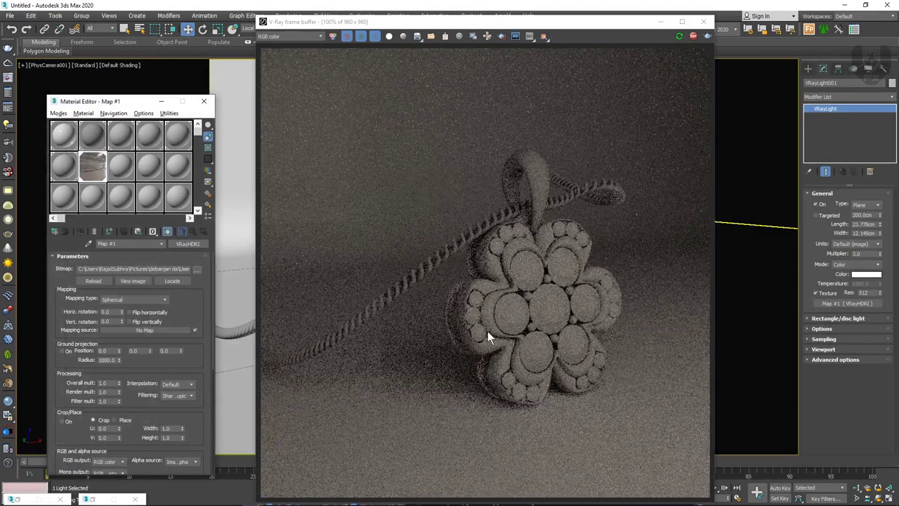
click(692, 37)
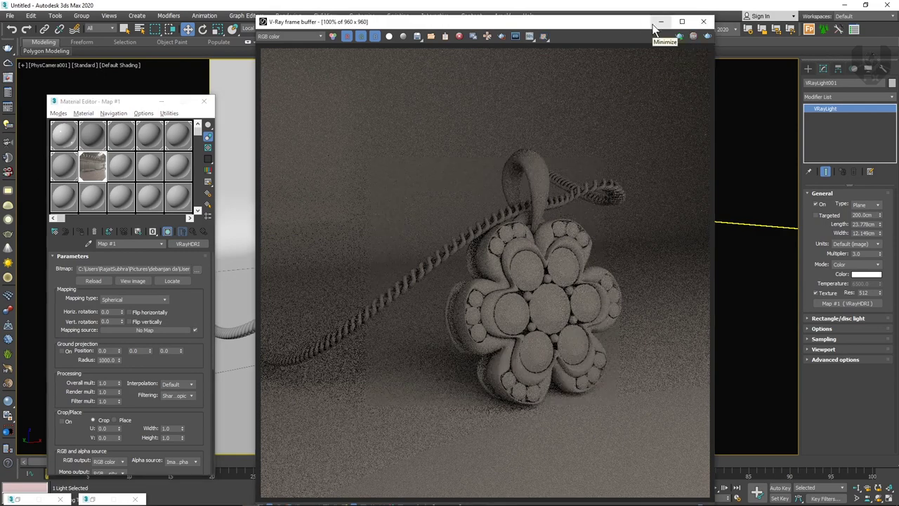
click(660, 22)
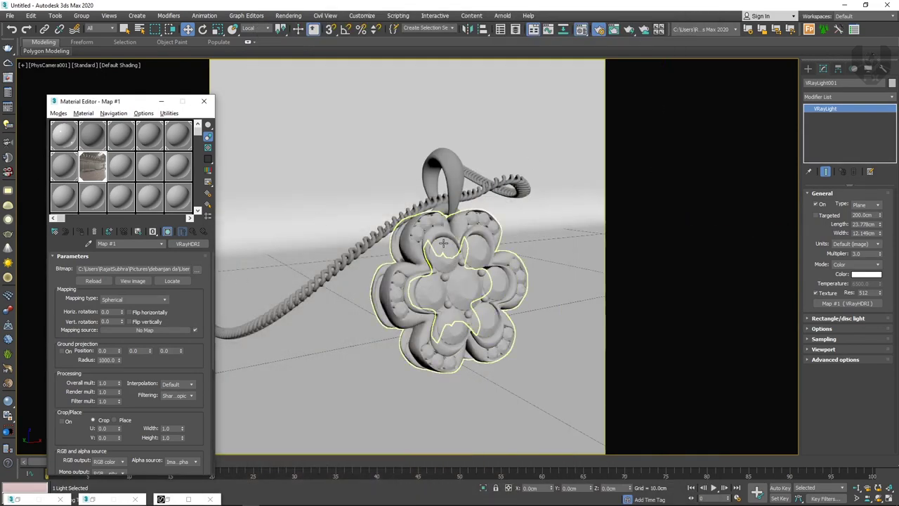
Switch to the Perspective view and select all chain objects through their named selection set.
key(p)
alt+middle_drag(478, 286, 504, 291)
alt+middle_drag(448, 233, 485, 234)
scroll(455, 243, up, 3)
click(450, 30)
click(450, 30)
click(450, 36)
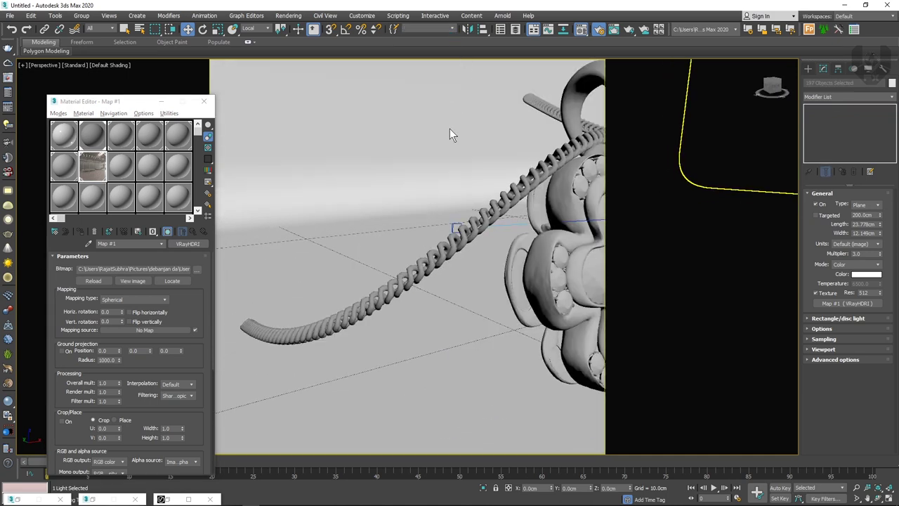
middle_drag(440, 256, 428, 267)
Darken the base material's diffuse colour to a grey value of 17.
click(98, 140)
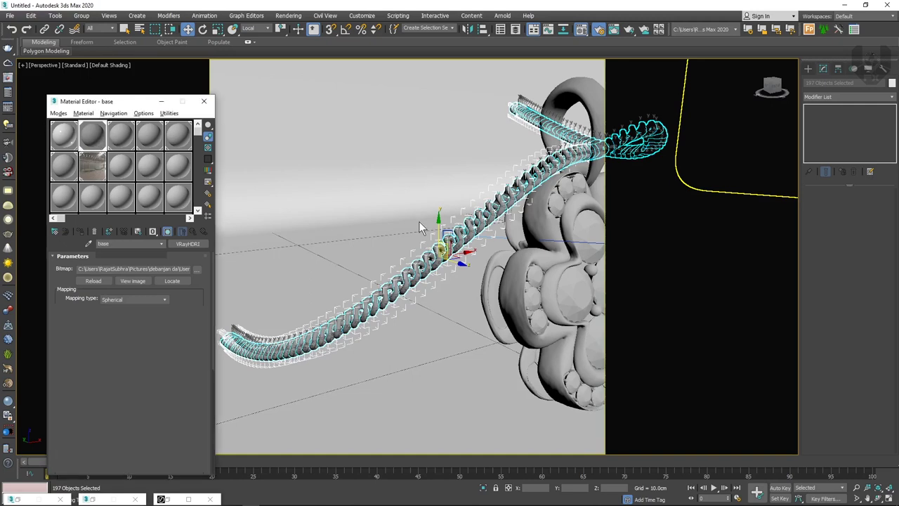
alt+middle_drag(379, 220, 302, 226)
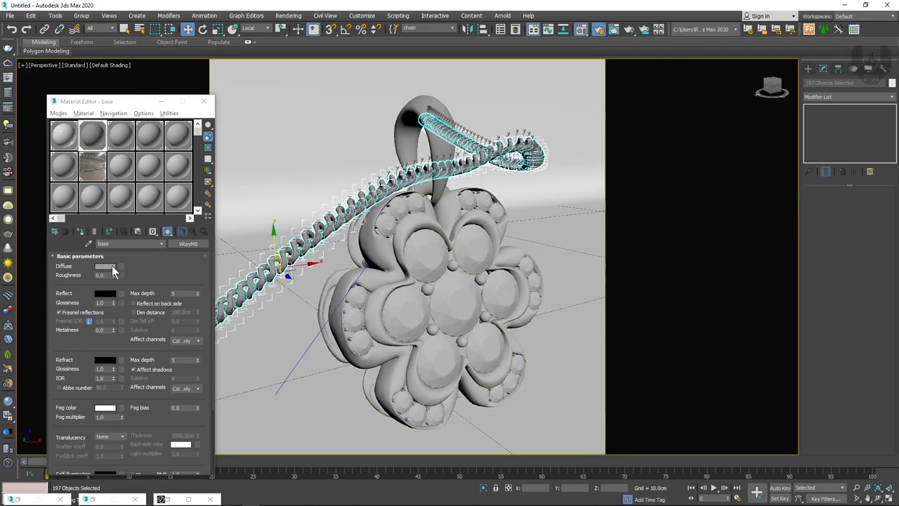
click(106, 267)
drag(283, 73, 279, 69)
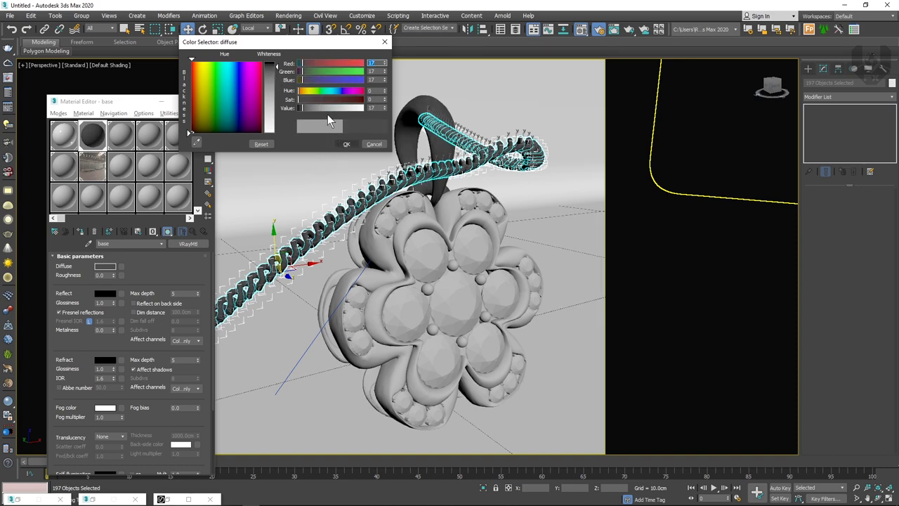
click(347, 144)
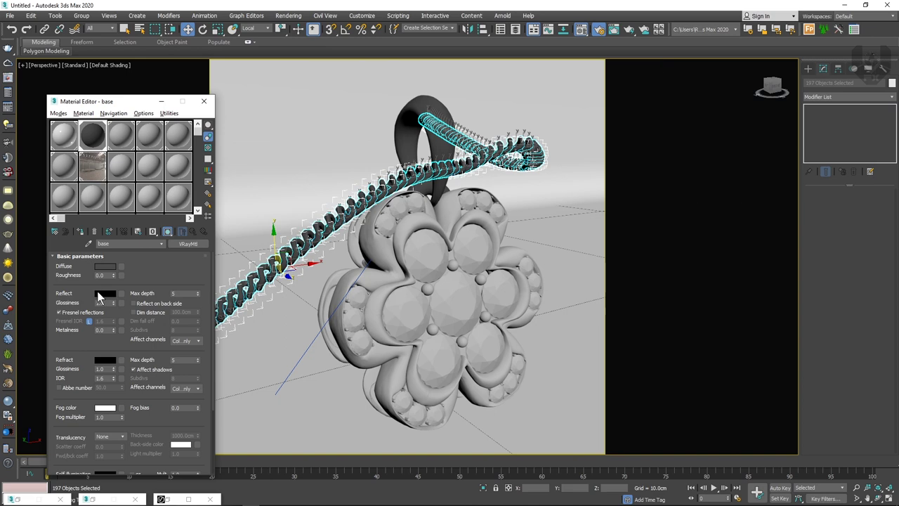
Set the base material's reflection colour to white (255) and its metalness to 1.0.
click(103, 293)
click(281, 133)
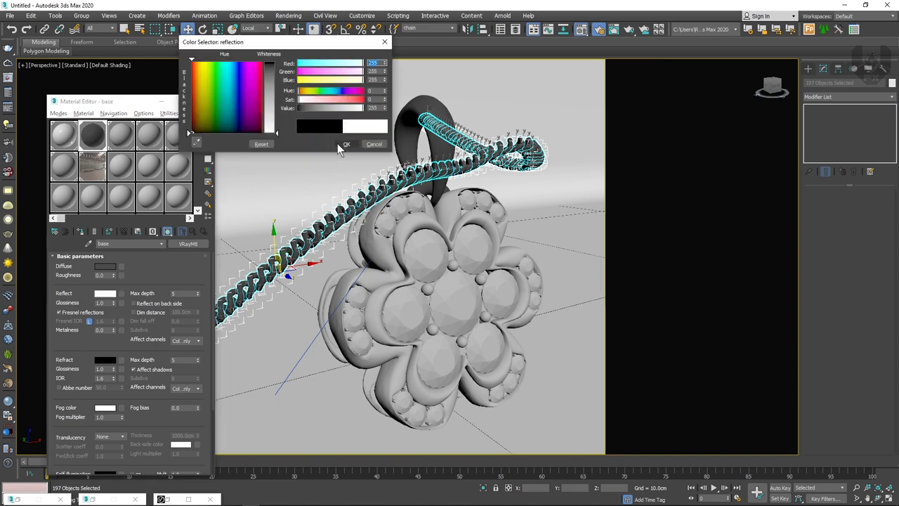
click(346, 144)
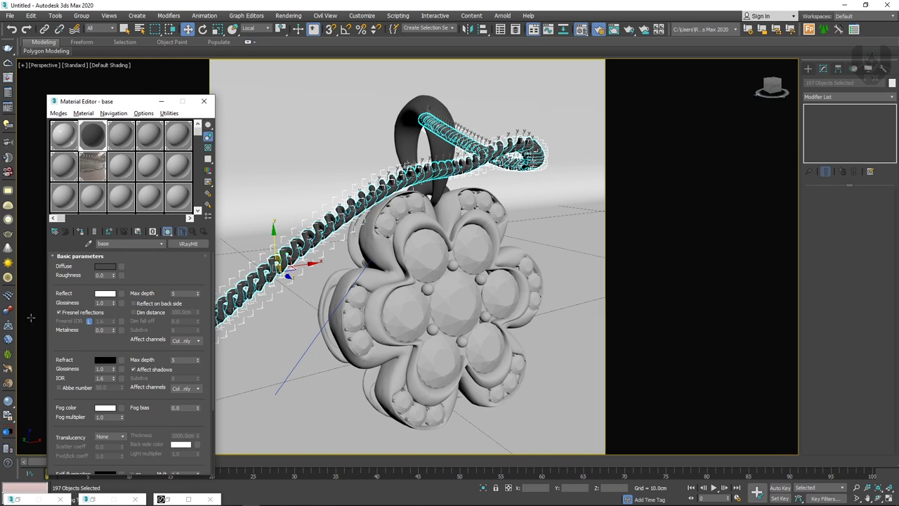
alt+middle_drag(410, 210, 455, 235)
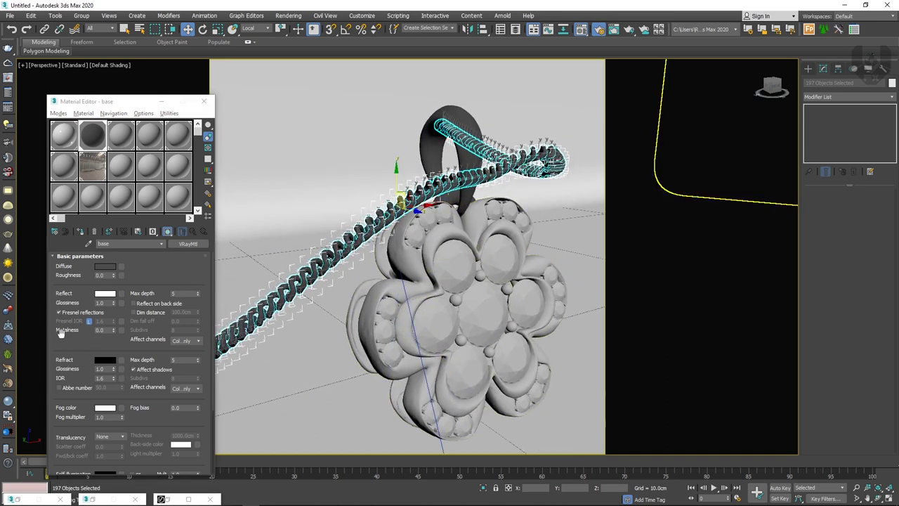
drag(114, 330, 133, 249)
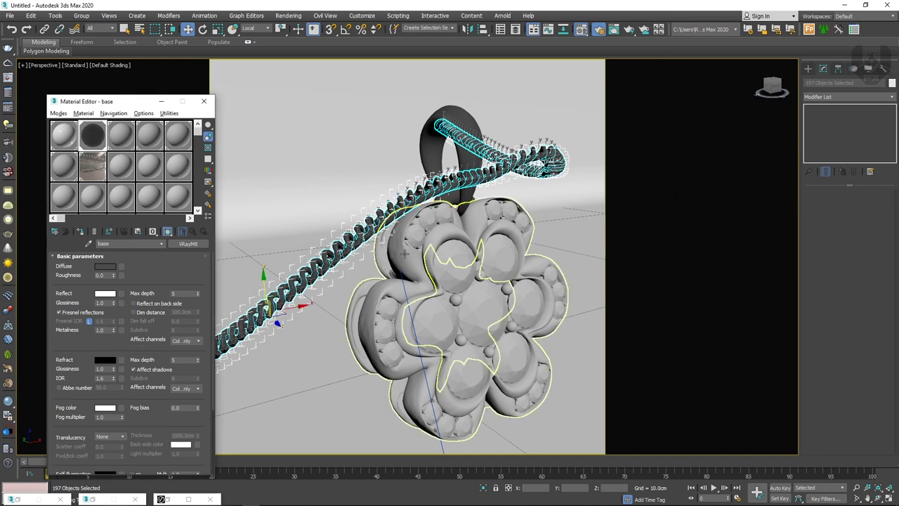
Select the flower-shaped pendant body and darken the diffuse colour of Material #27 to dark grey.
click(404, 356)
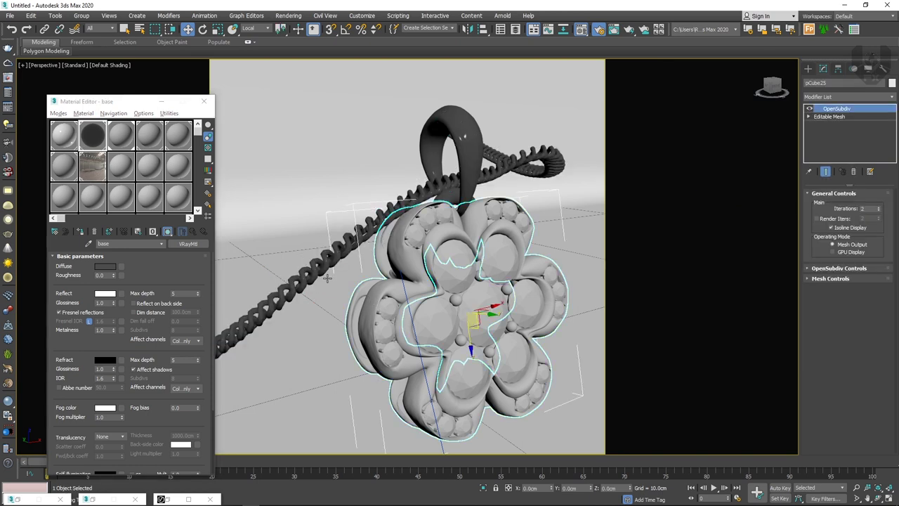
click(118, 139)
click(105, 266)
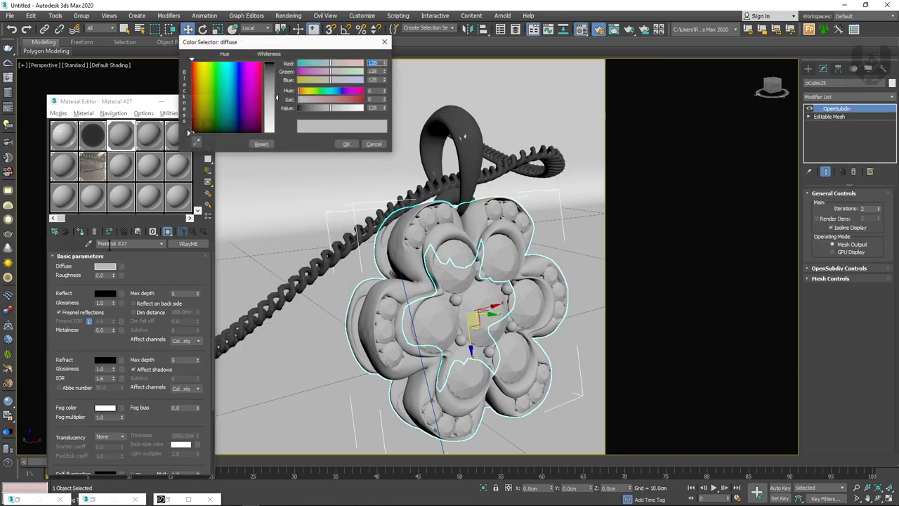
drag(269, 81, 269, 71)
click(346, 143)
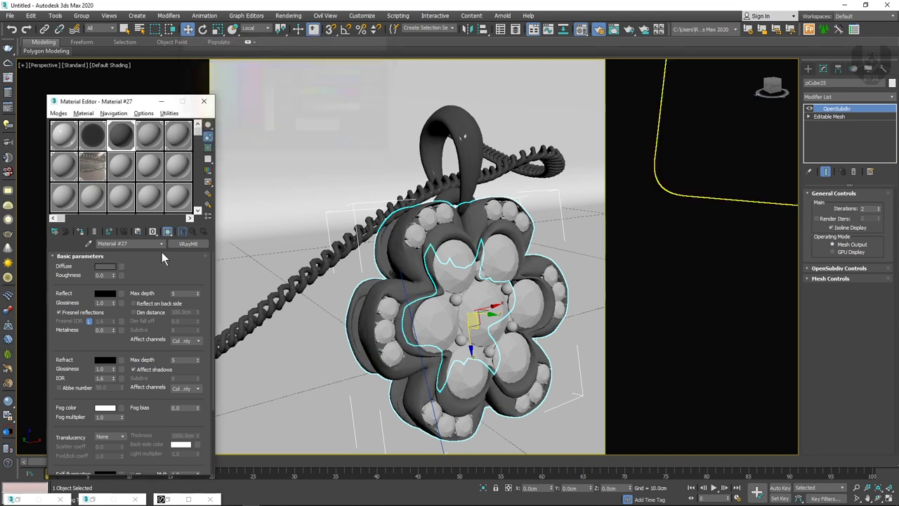
Set the reflection colour of Material #27 to white and its metalness to 1.0.
click(105, 293)
drag(271, 104, 269, 132)
click(347, 144)
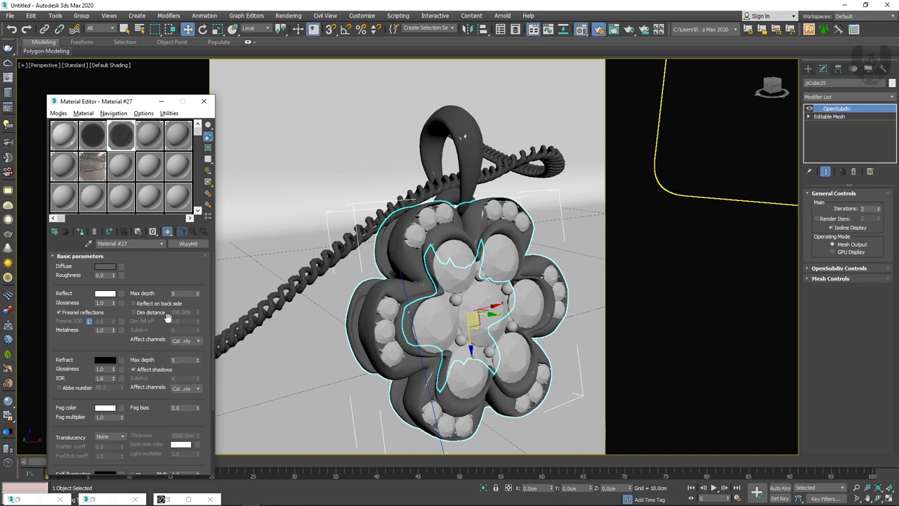
Enable Reflect on back side for both Material #27 and the base material.
click(135, 304)
click(116, 198)
click(141, 304)
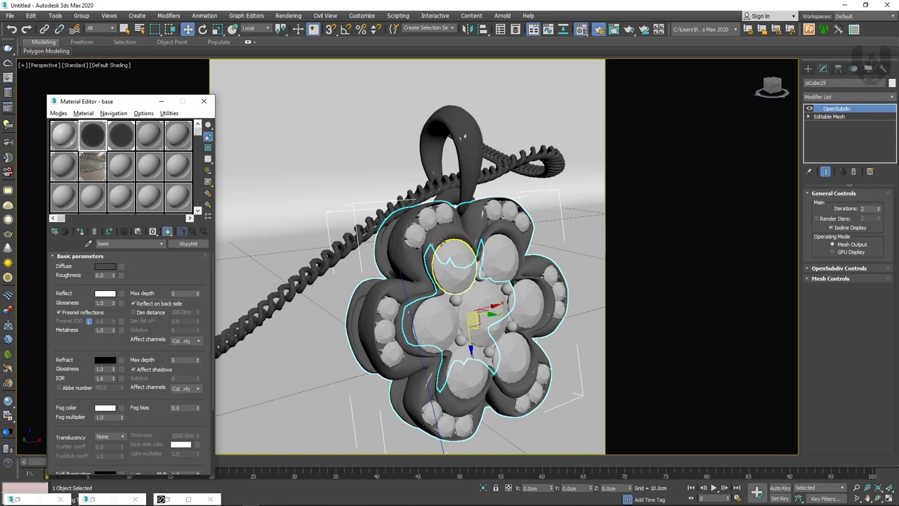
Select the pendant's upper-left large gem and set the diffuse colour of Material #28 to white (255).
click(446, 260)
click(149, 135)
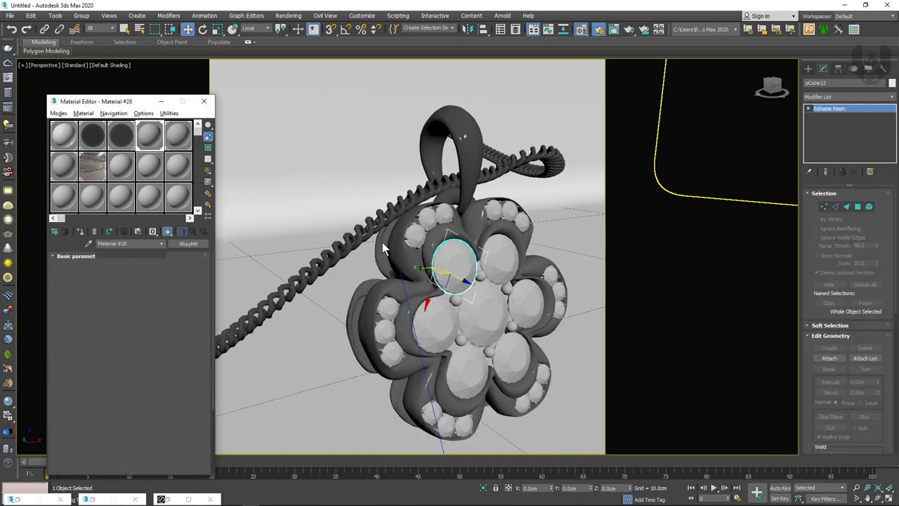
click(104, 266)
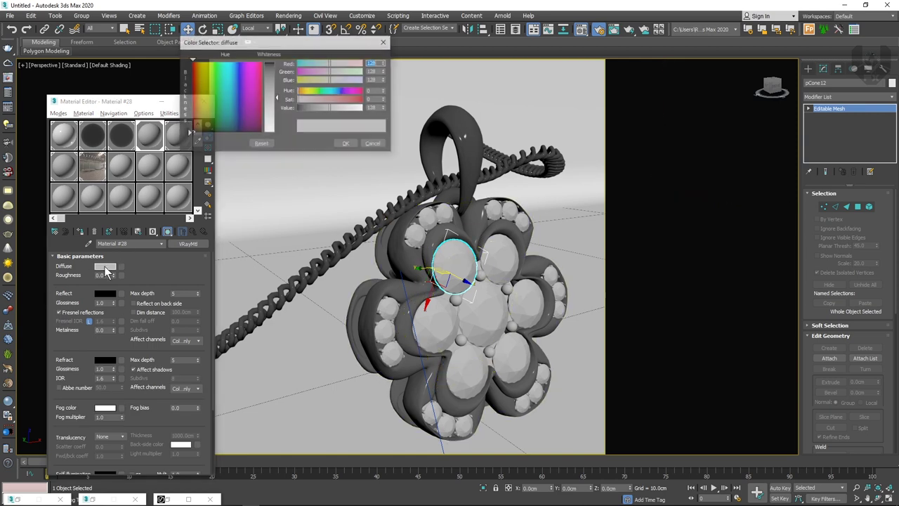
drag(268, 109, 272, 137)
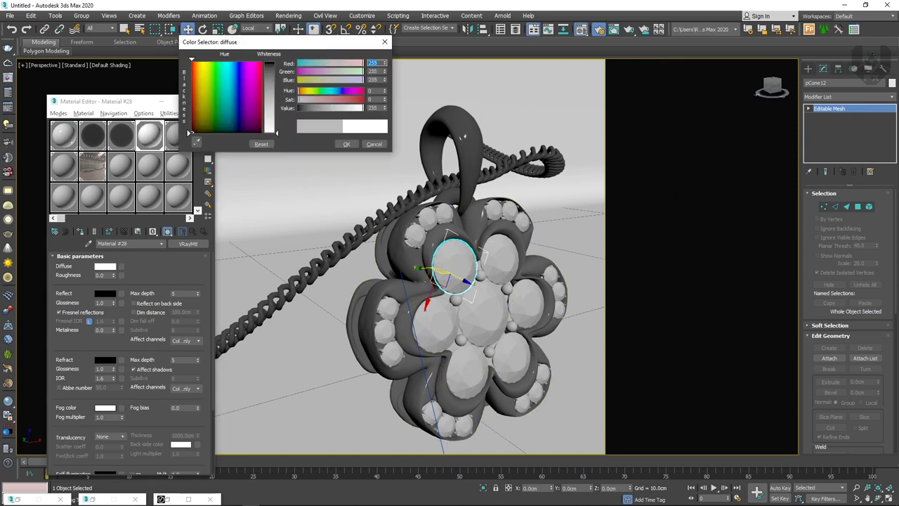
click(349, 143)
Set both the reflection and refraction colours of Material #28 to white (255).
click(113, 291)
drag(269, 78, 269, 132)
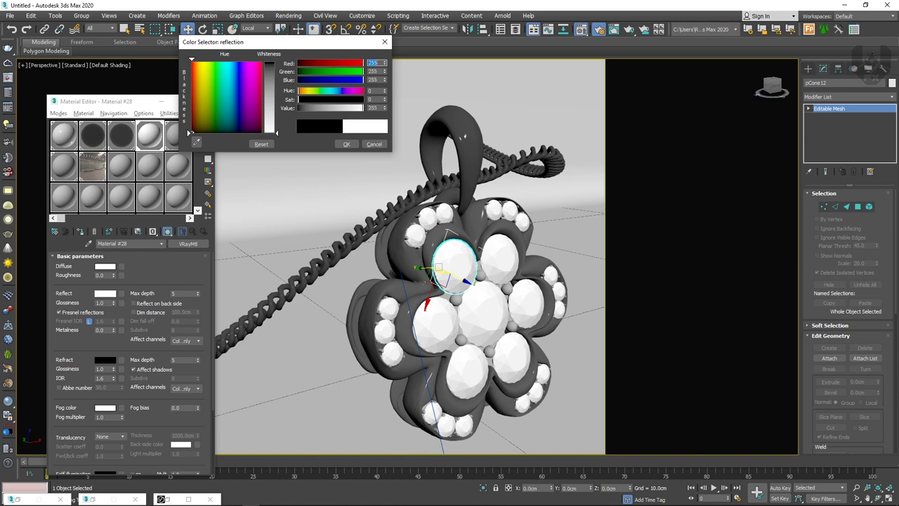
click(349, 143)
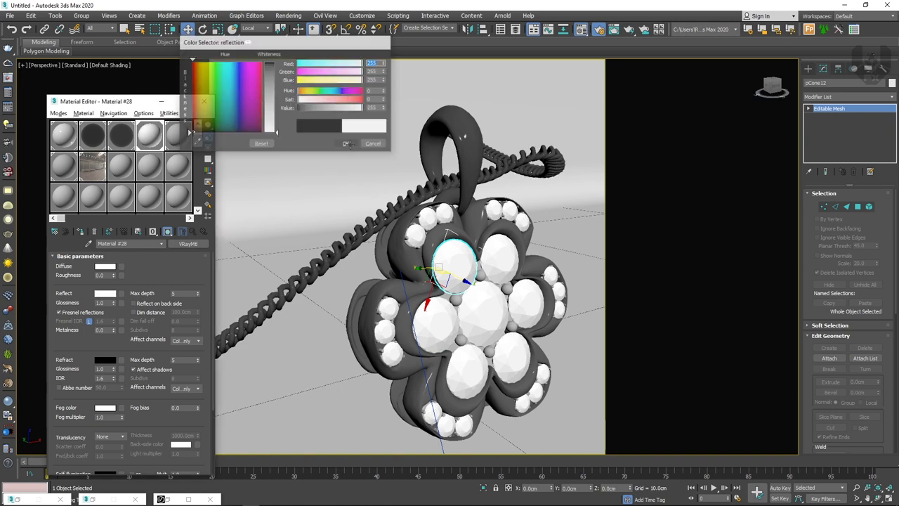
click(105, 359)
drag(281, 115, 281, 133)
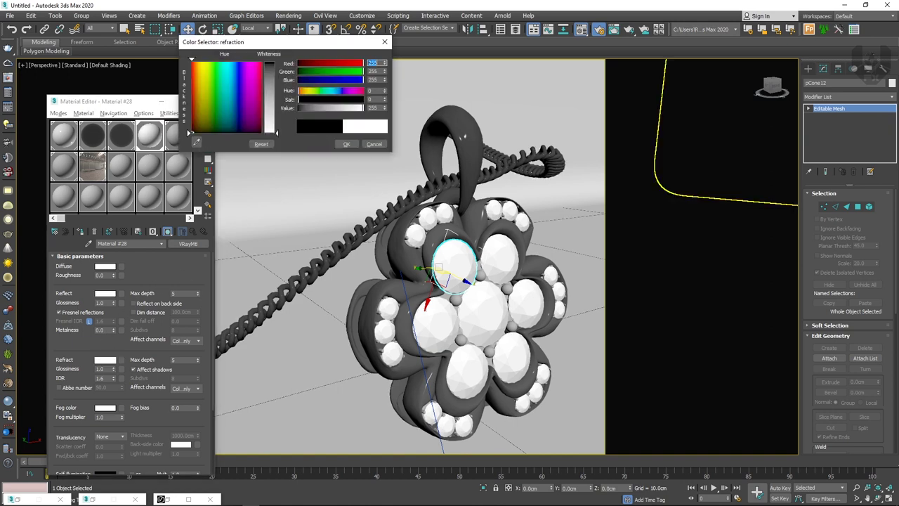
click(350, 148)
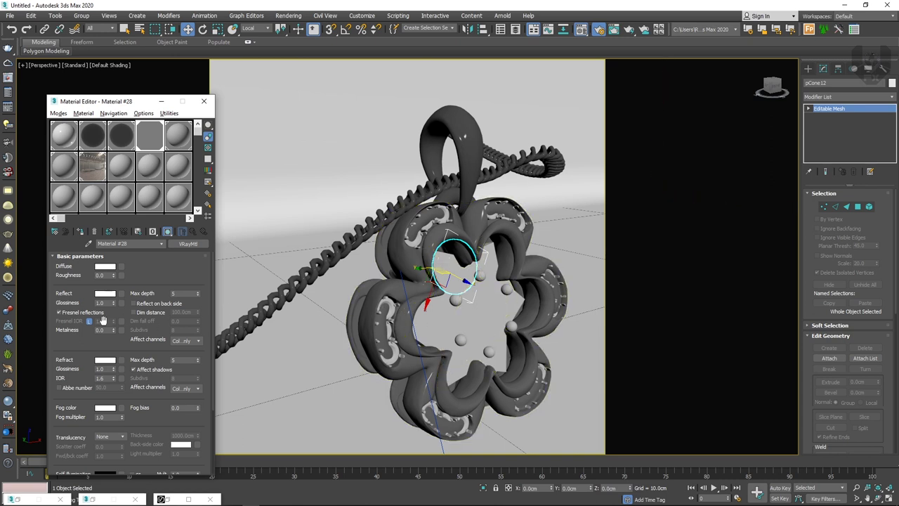
Unlock the Fresnel IOR of Material #28 and look up diamond's refractive index in Chrome's IOR list, returning to 3ds Max.
mouse_move(103, 330)
click(89, 321)
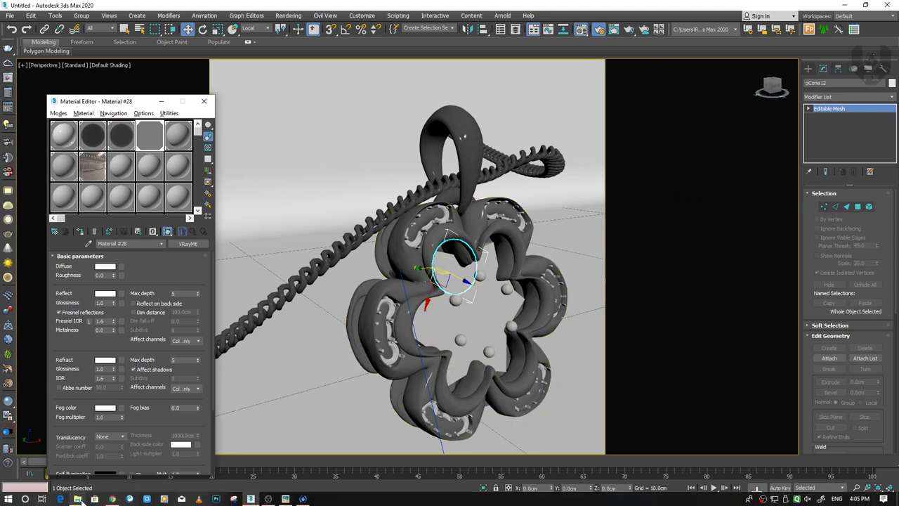
click(112, 499)
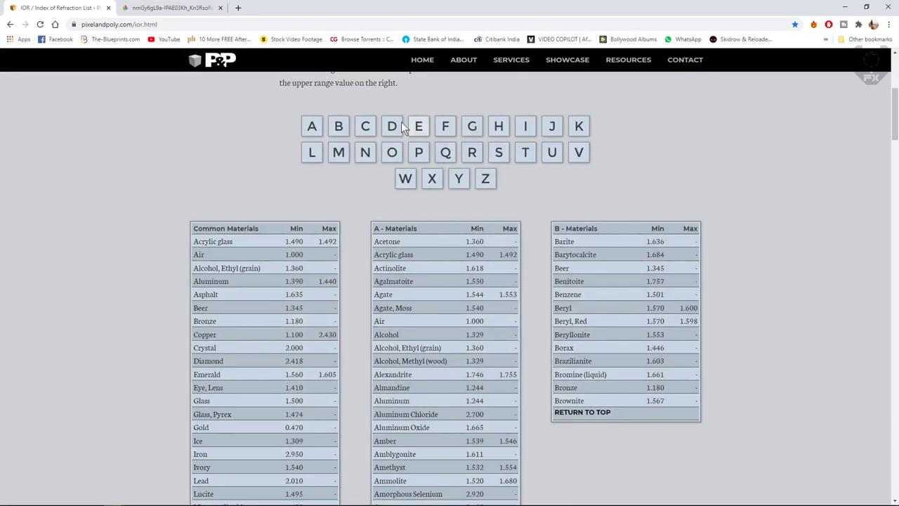
click(392, 127)
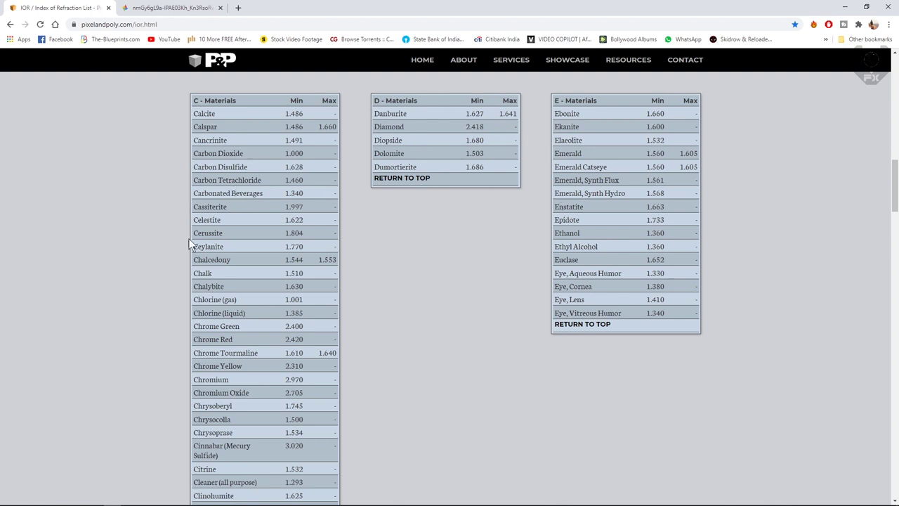
drag(404, 128, 379, 123)
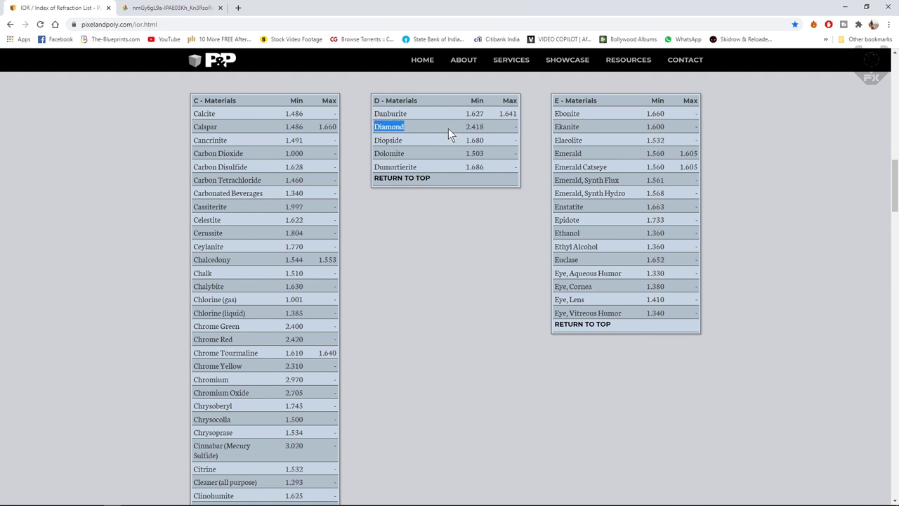
drag(464, 127, 486, 127)
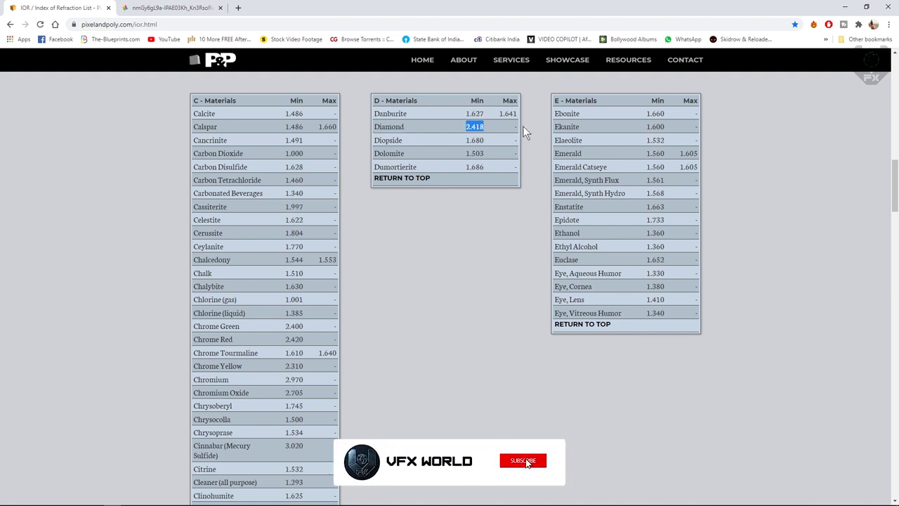
click(845, 6)
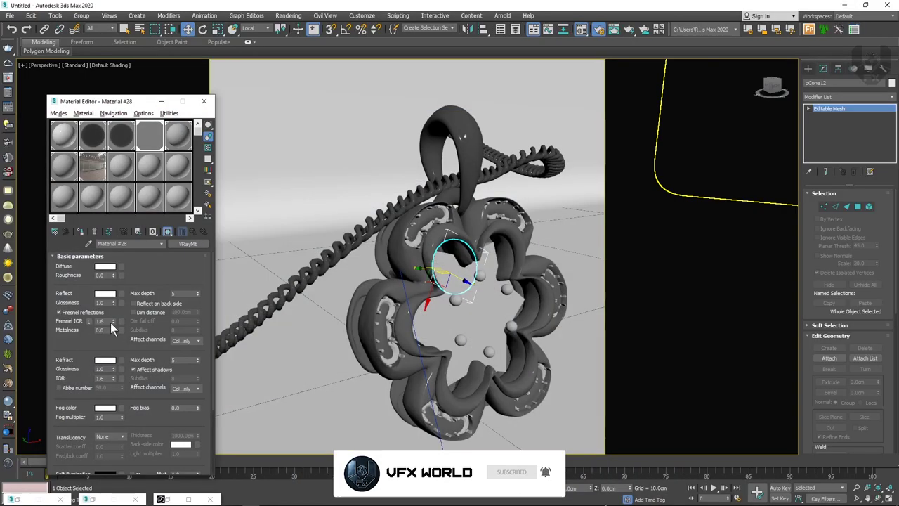
Set the Fresnel IOR and refraction IOR of Material #28 to 2.418.
drag(110, 321, 90, 322)
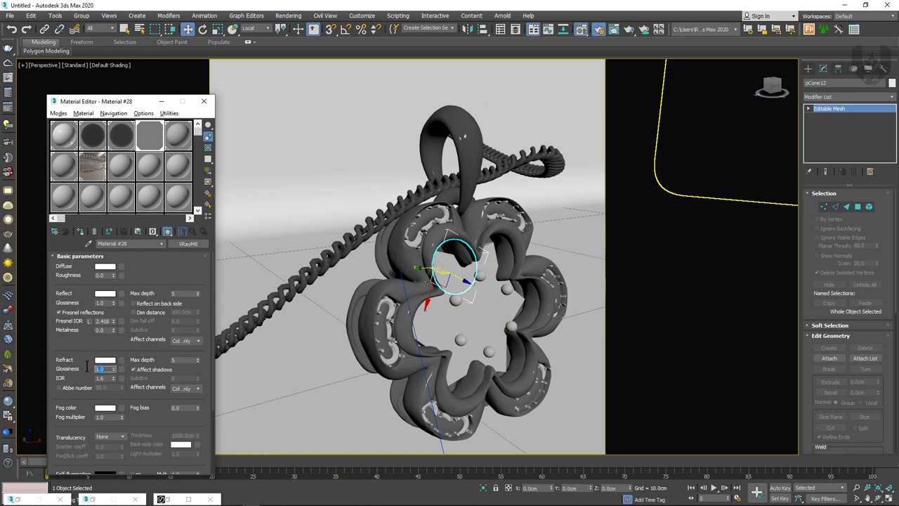
key(Tab)
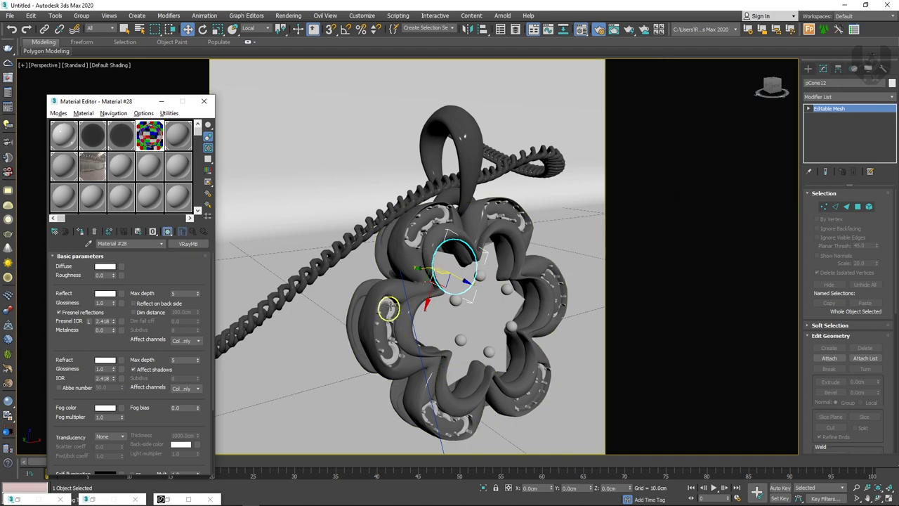
Select Material #30 and one of the pendant's small inner spheres, and set the material's diffuse colour to near white.
click(417, 238)
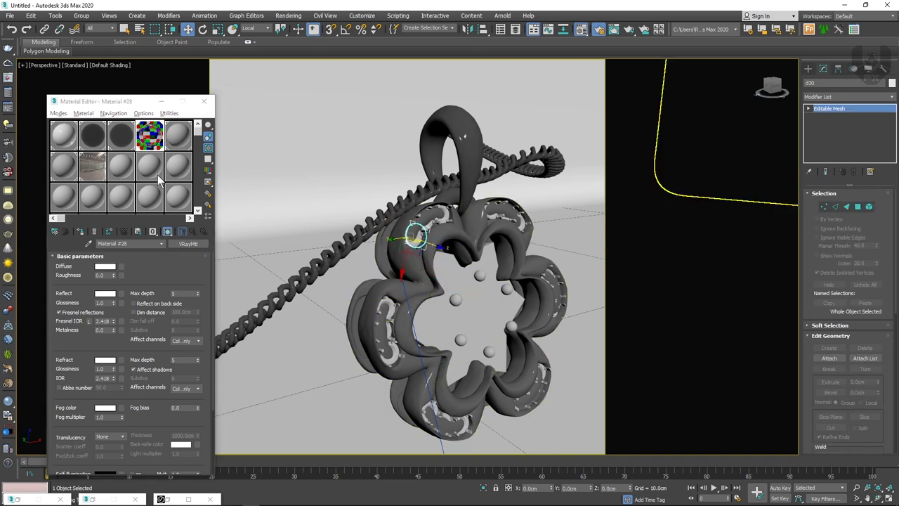
middle_drag(495, 328, 481, 312)
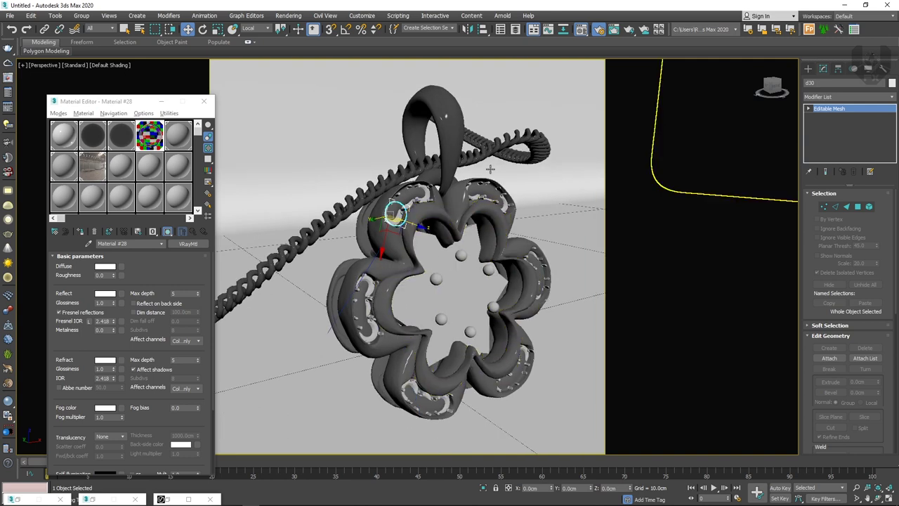
click(179, 135)
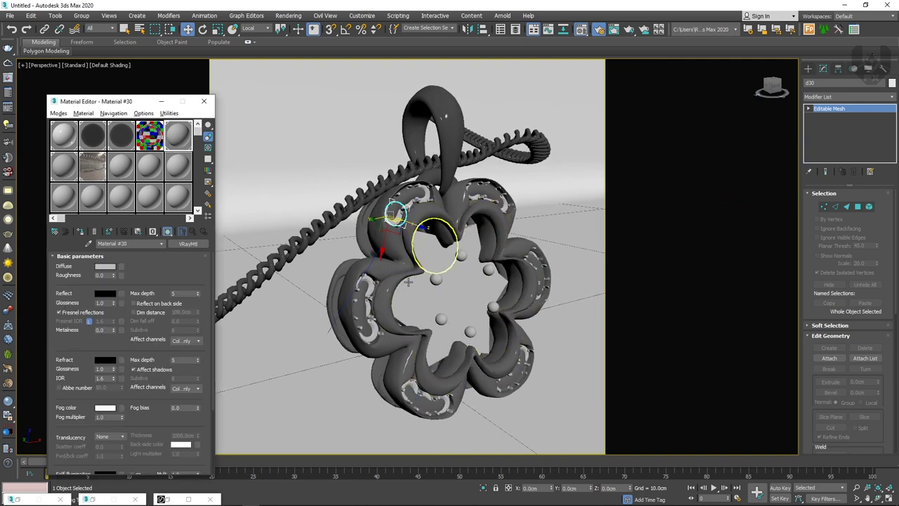
click(441, 318)
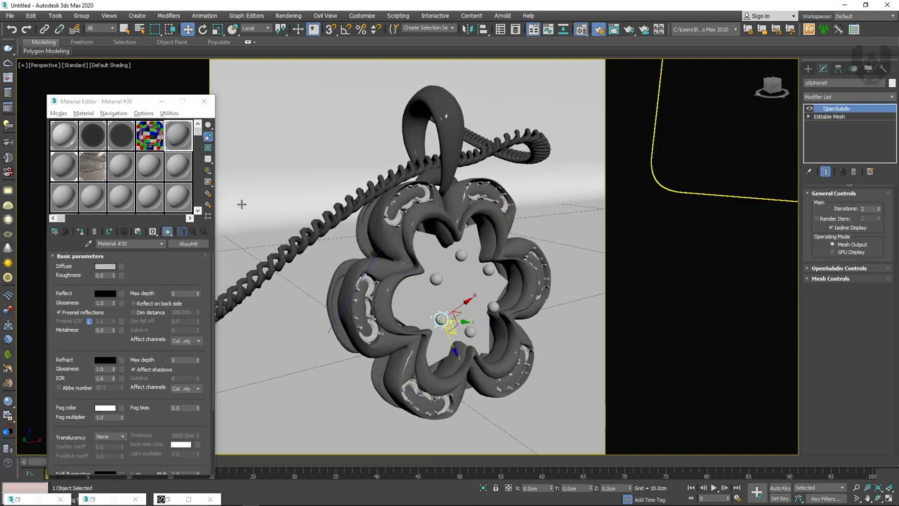
click(112, 266)
drag(275, 106, 272, 79)
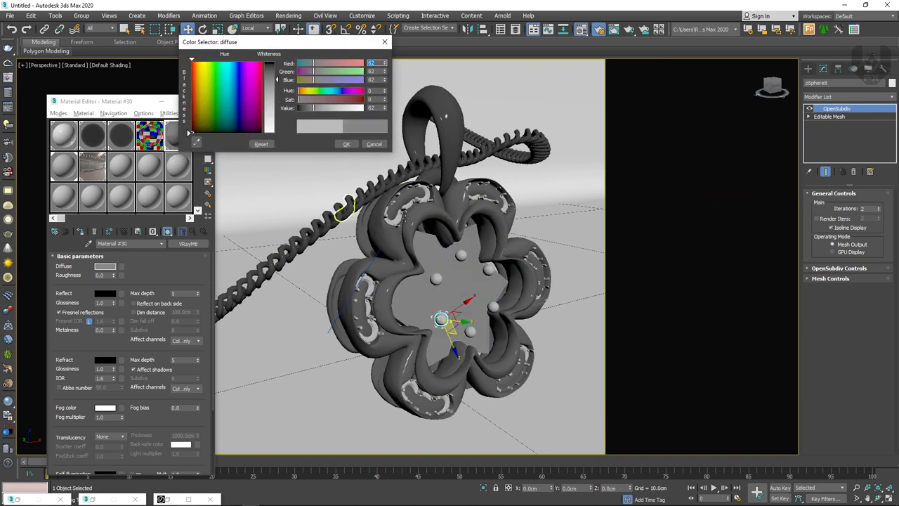
drag(277, 80, 276, 124)
click(347, 144)
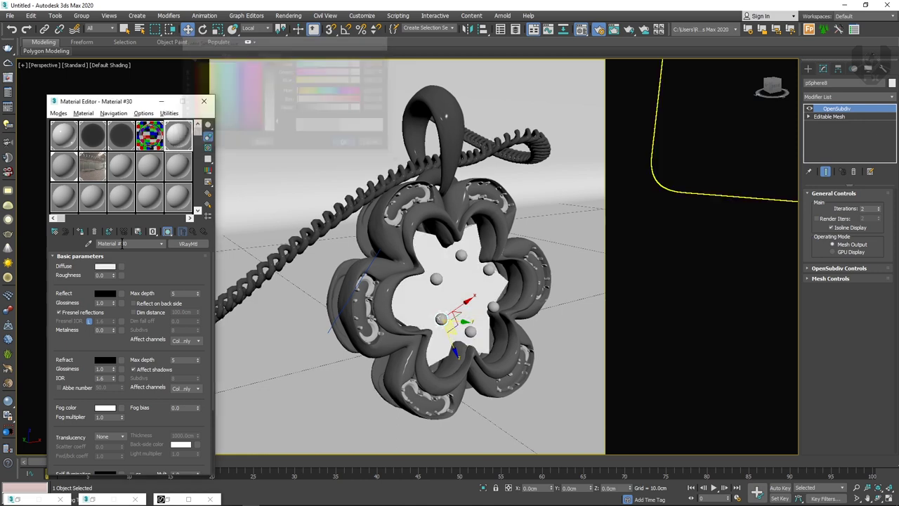
Set the reflection colour of Material #30 to white and make Material #31 the active material.
click(104, 293)
click(363, 108)
click(347, 143)
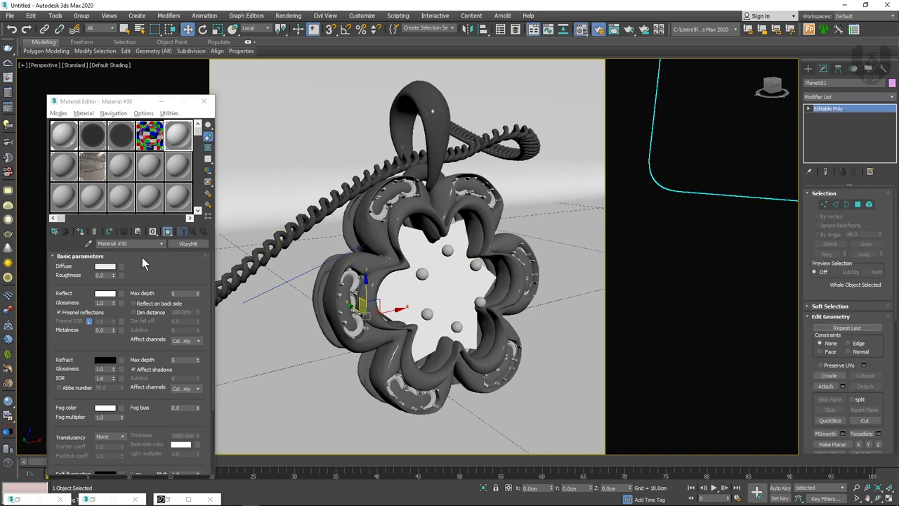
click(63, 167)
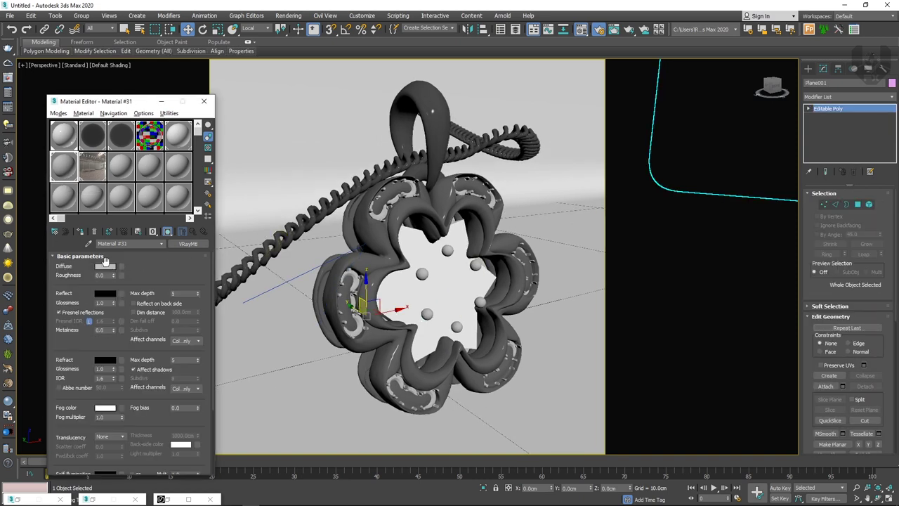
click(102, 267)
drag(251, 84, 280, 68)
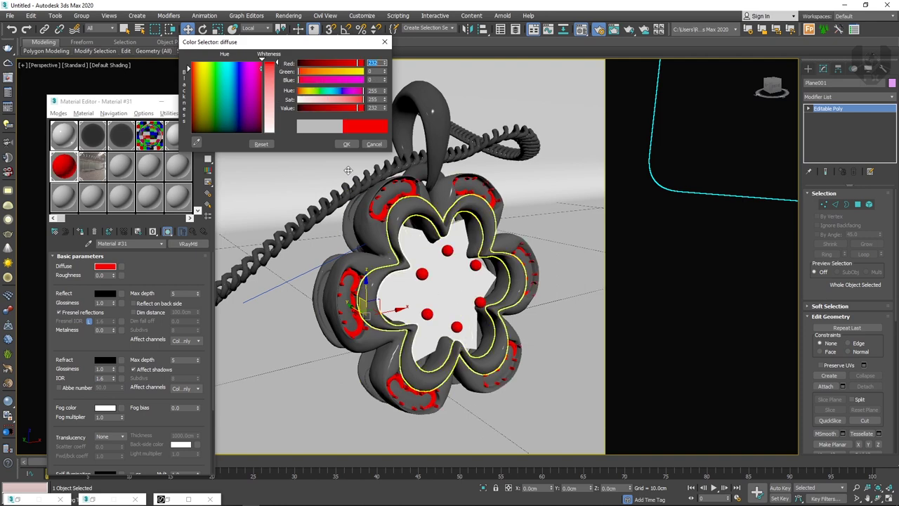
click(380, 145)
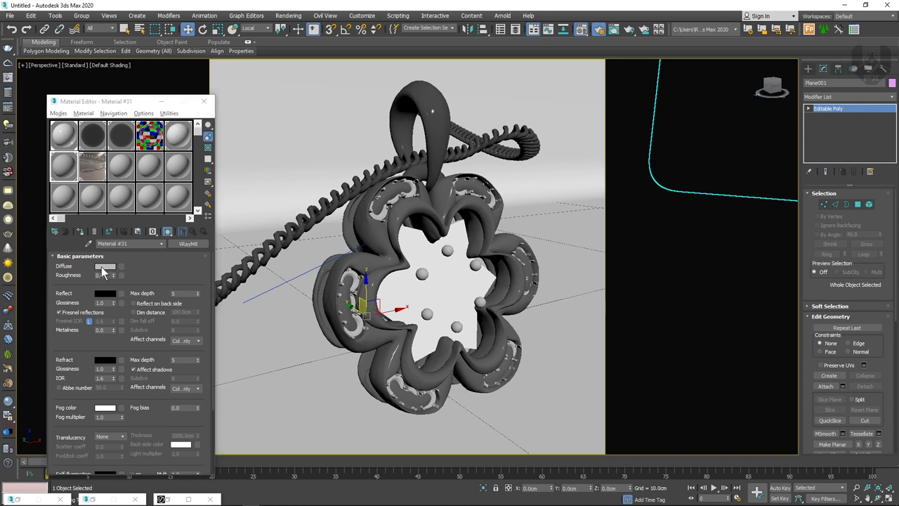
Set the diffuse colour of Material #31 to a dark blue with red 0, green 32 and blue 67.
click(102, 266)
click(238, 98)
drag(238, 98, 232, 115)
drag(273, 95, 273, 62)
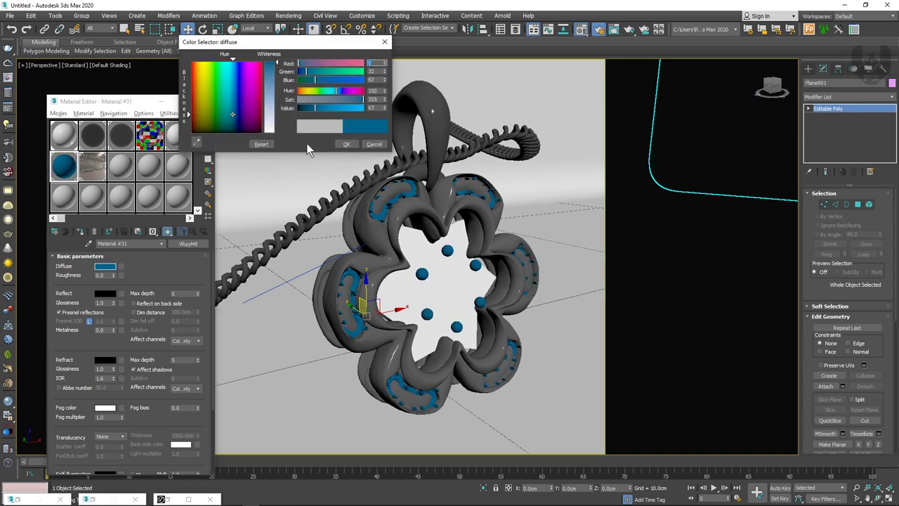
click(345, 143)
Set the reflection colour of Material #31 to white and its reflection glossiness to 0.75.
click(114, 293)
drag(273, 80, 274, 133)
click(347, 143)
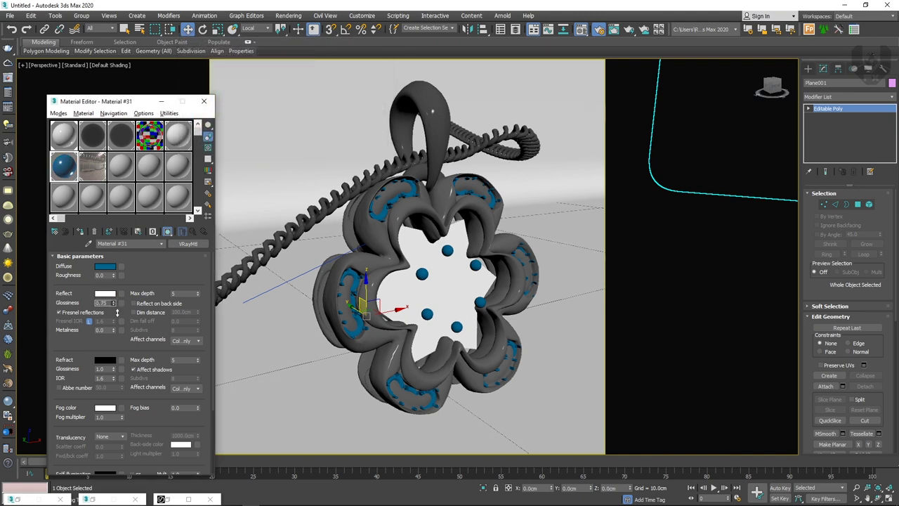
Return the viewport to the PhysCamera001 view and start an interactive render in the V-Ray frame buffer.
alt+middle_drag(317, 267, 341, 259)
key(c)
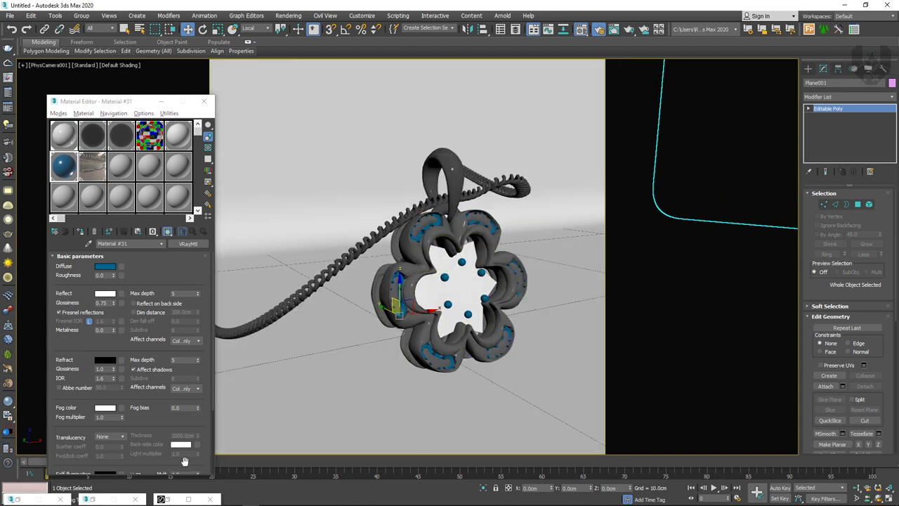
click(169, 500)
click(680, 32)
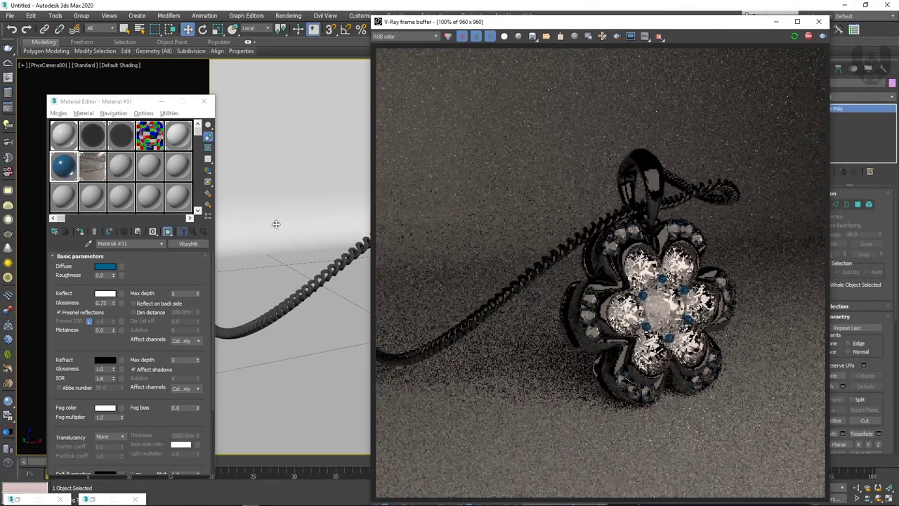
Load a different HDRI image into the VRayHDRI map Map #1 and set its overall multiplier to 5.
click(120, 265)
click(199, 270)
double_click(143, 85)
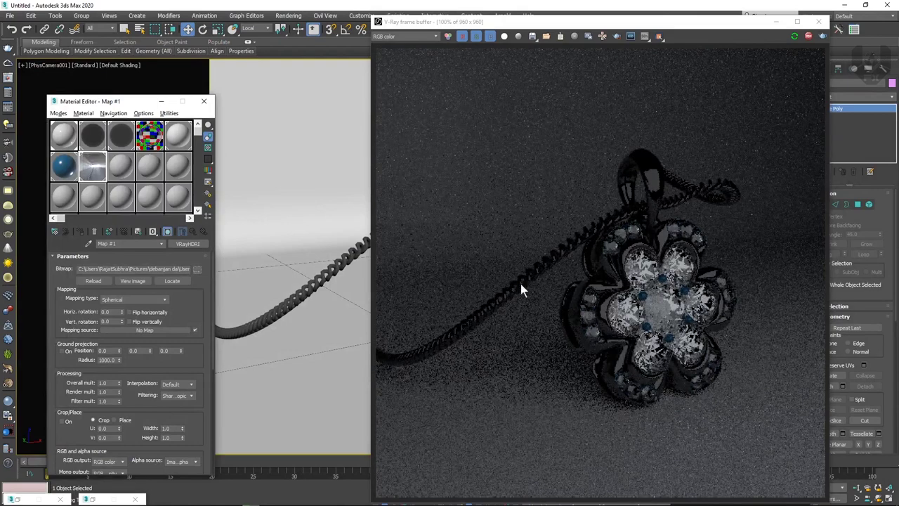
double_click(113, 383)
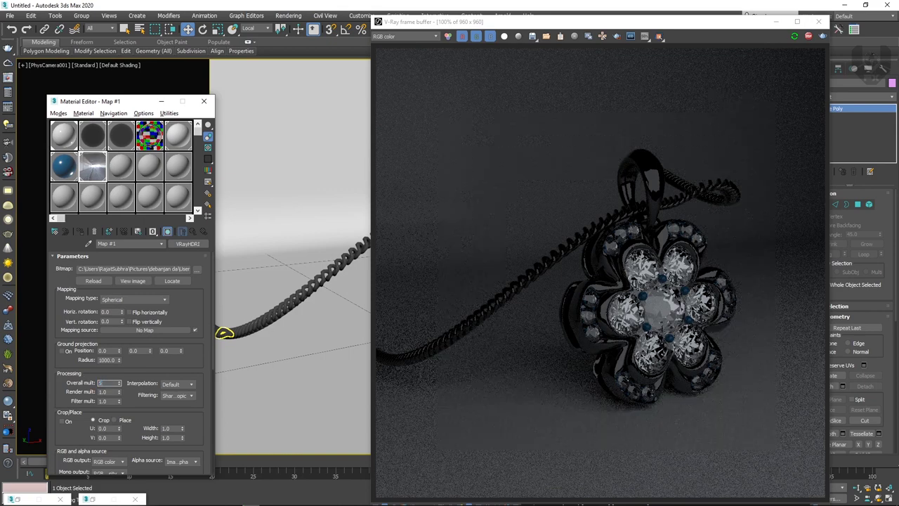
text(5)
key(Return)
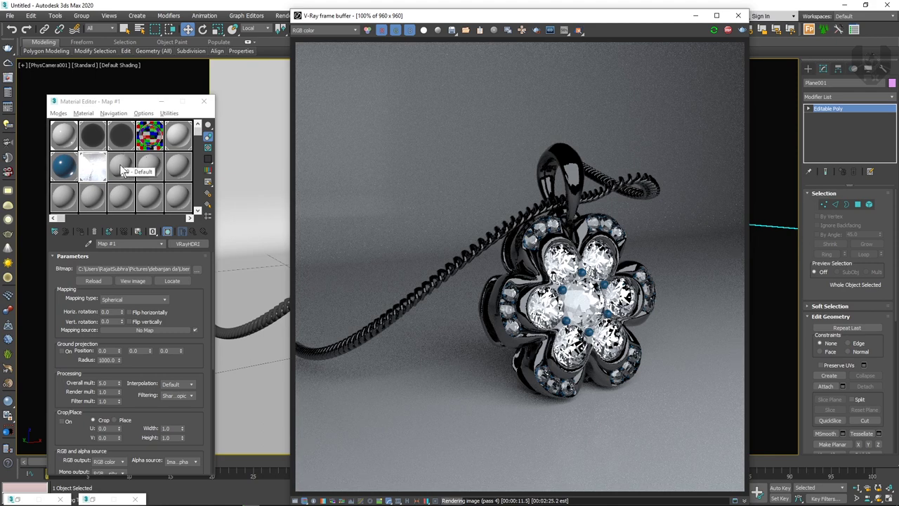
Select a chain link, unlock the Fresnel IOR of the base material and set it to 1.35.
click(264, 321)
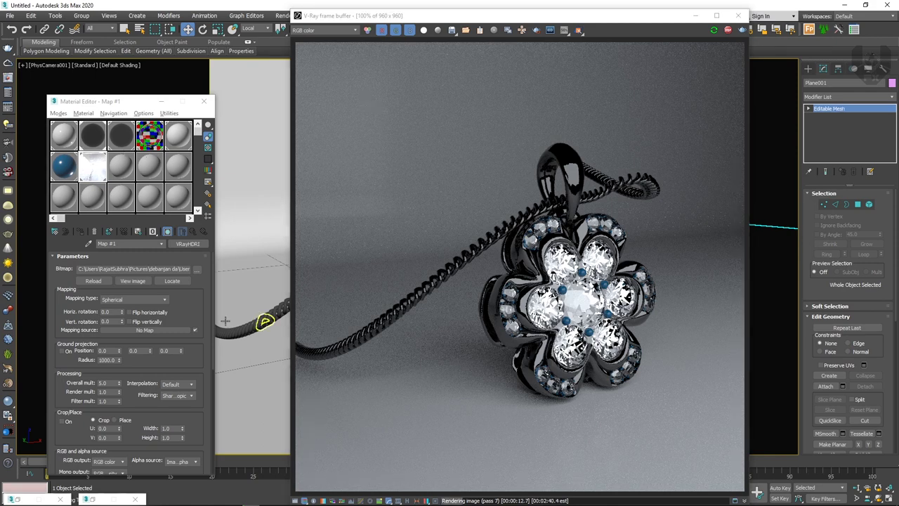
click(91, 136)
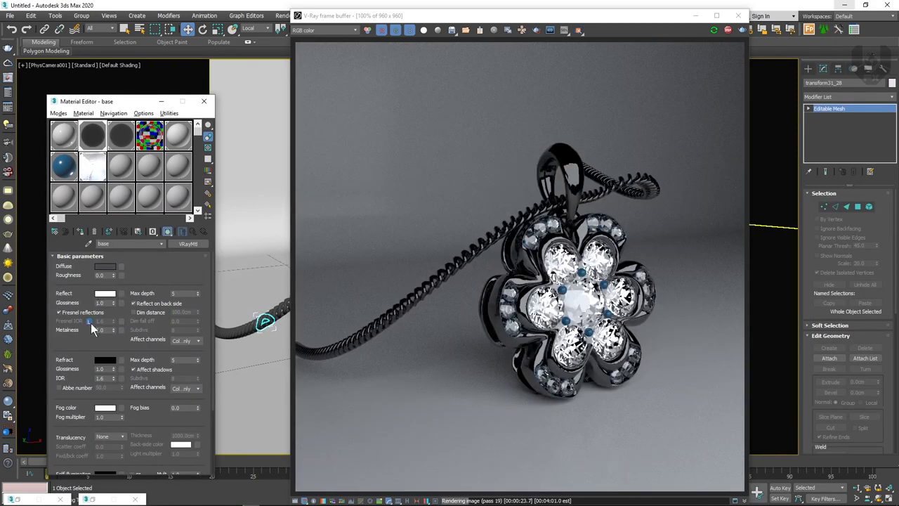
click(90, 321)
text(1.35)
key(Return)
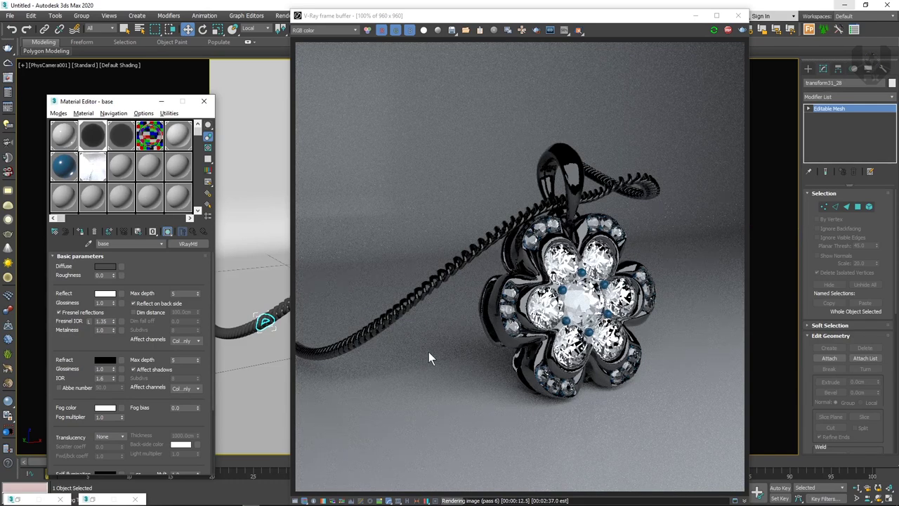
Show the parameters of Map #1 and stop the interactive render in the V-Ray frame buffer.
click(96, 179)
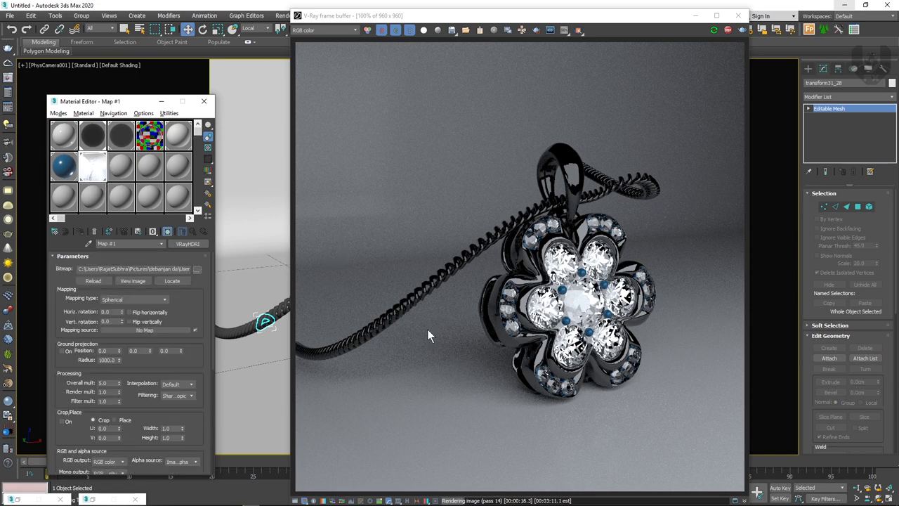
drag(439, 20, 436, 93)
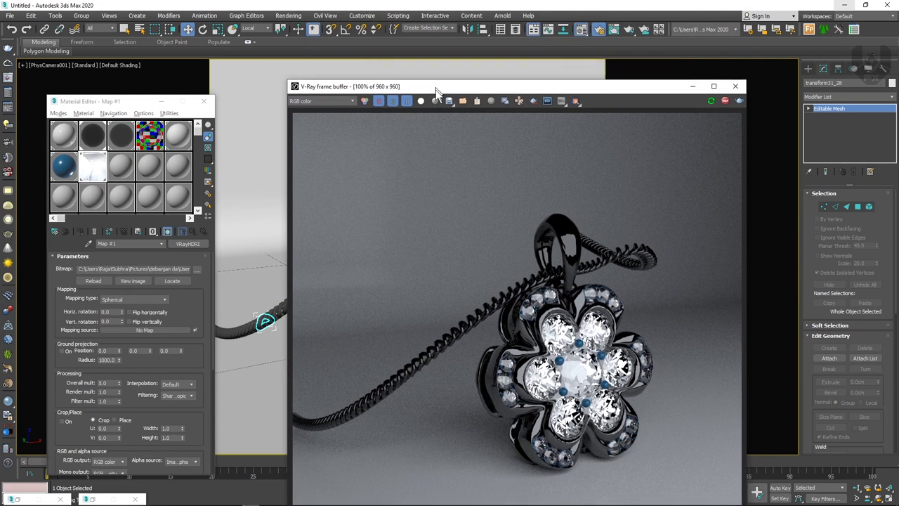
click(726, 104)
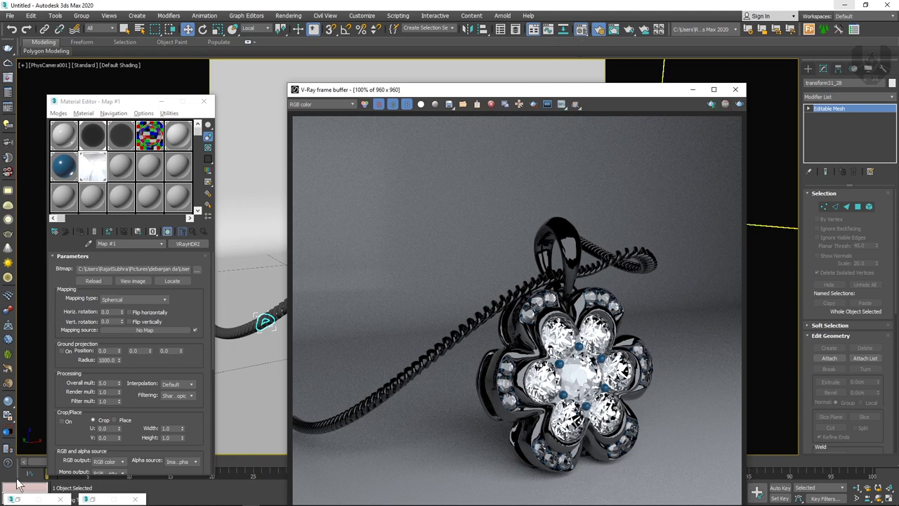
Enable the GI, reflection/refraction and refraction environment overrides in the V-Ray environment render settings.
click(29, 501)
click(193, 7)
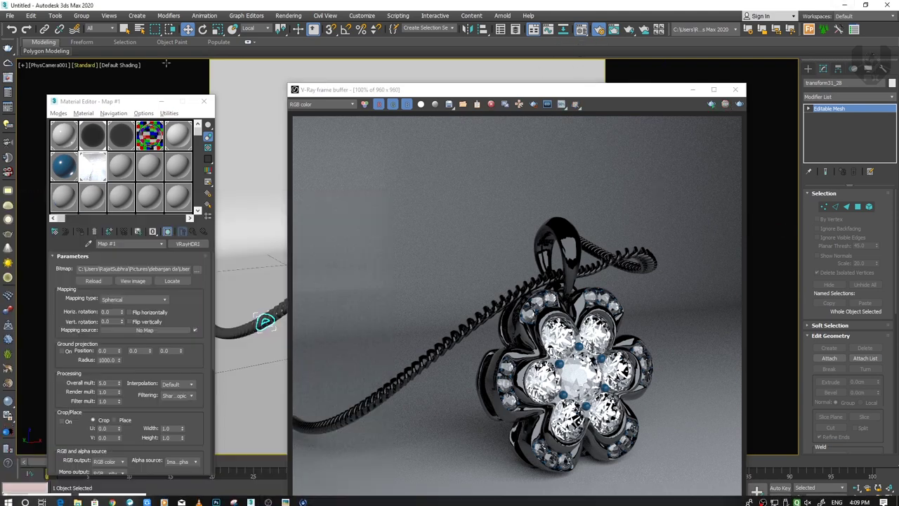
key(F10)
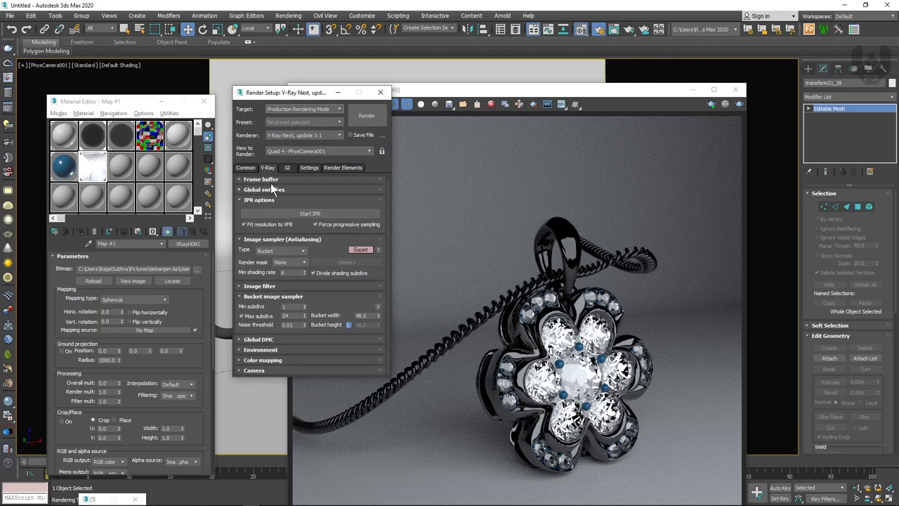
click(292, 349)
click(241, 254)
click(242, 282)
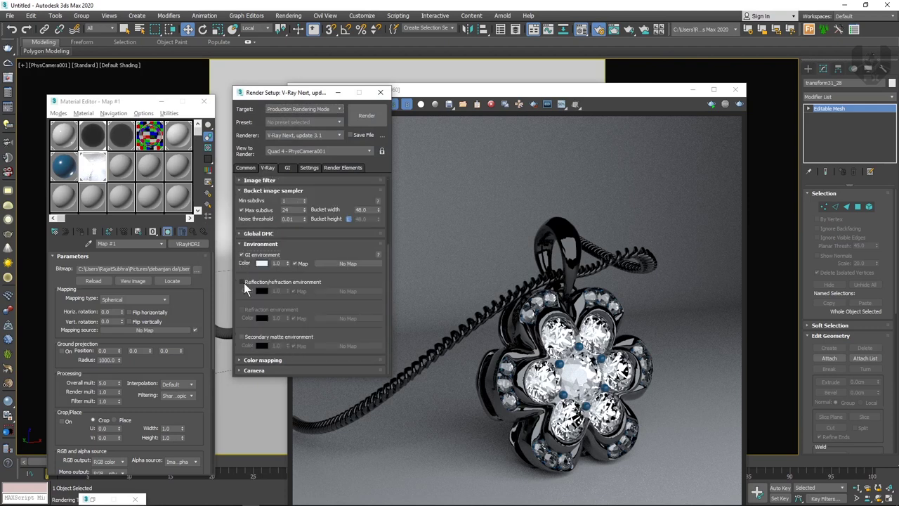
click(241, 309)
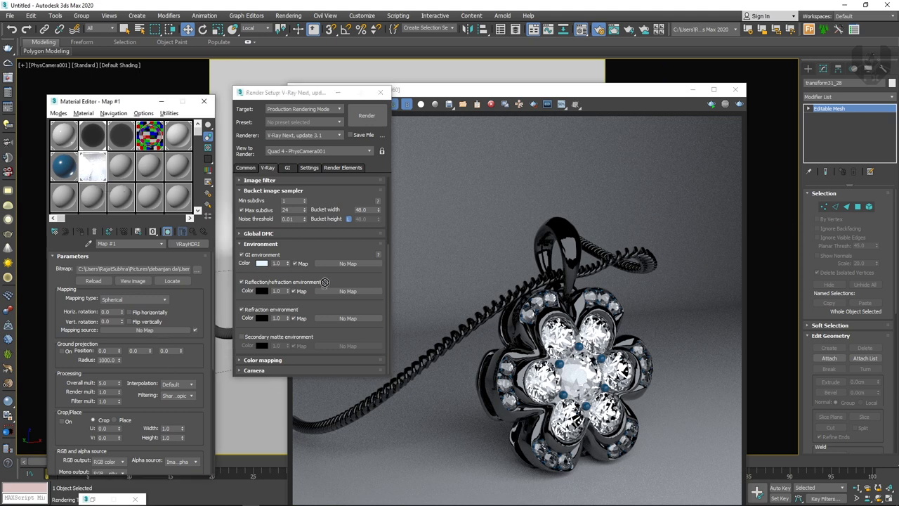
Assign Map #1 as an instance to the GI, reflection/refraction and refraction environment overrides.
drag(334, 264, 355, 320)
click(293, 265)
click(295, 265)
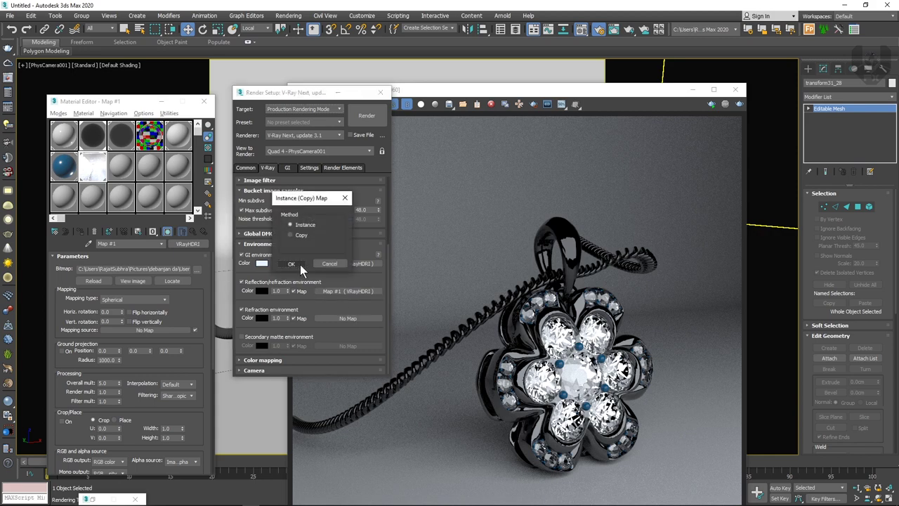
click(300, 264)
Assign Map #1 as an instance to the scene's background environment map and close the environment settings.
click(289, 16)
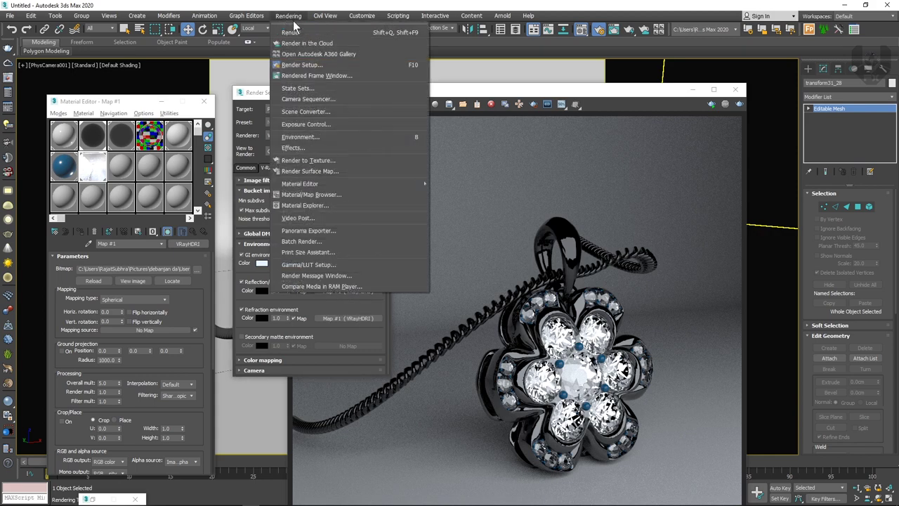
click(319, 134)
drag(92, 175, 664, 157)
drag(777, 152, 777, 152)
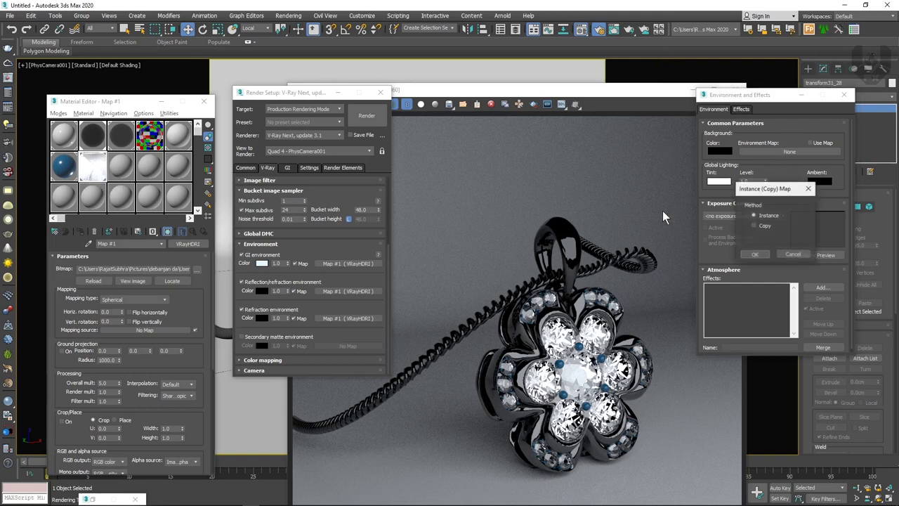
click(747, 252)
click(844, 94)
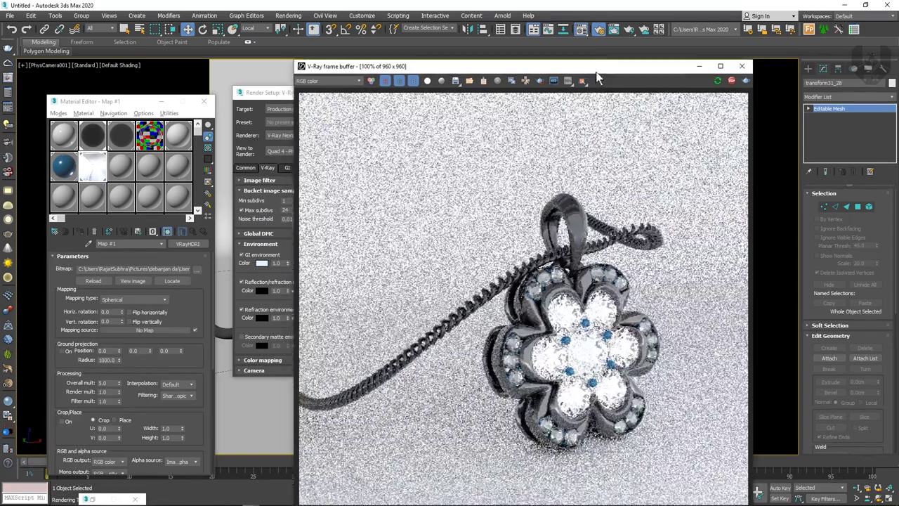
Change the diffuse colour of Material #31 to black.
drag(583, 89, 602, 48)
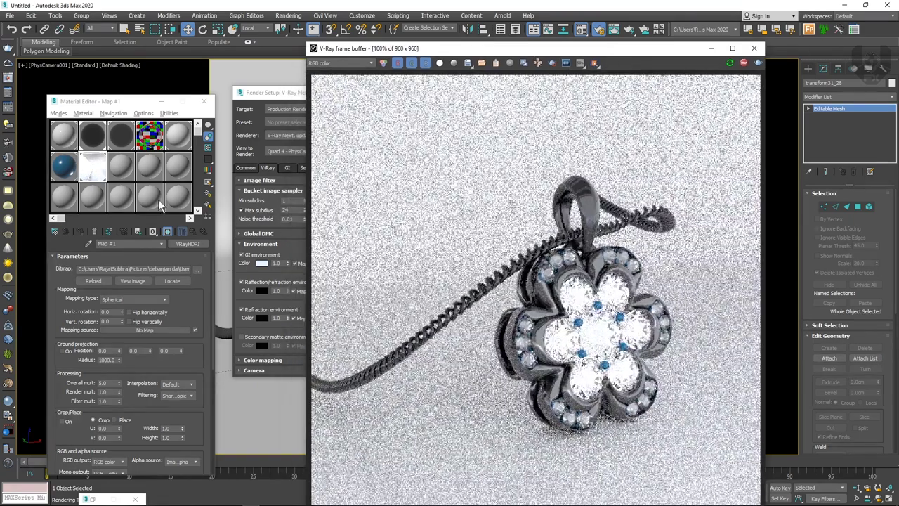
click(64, 162)
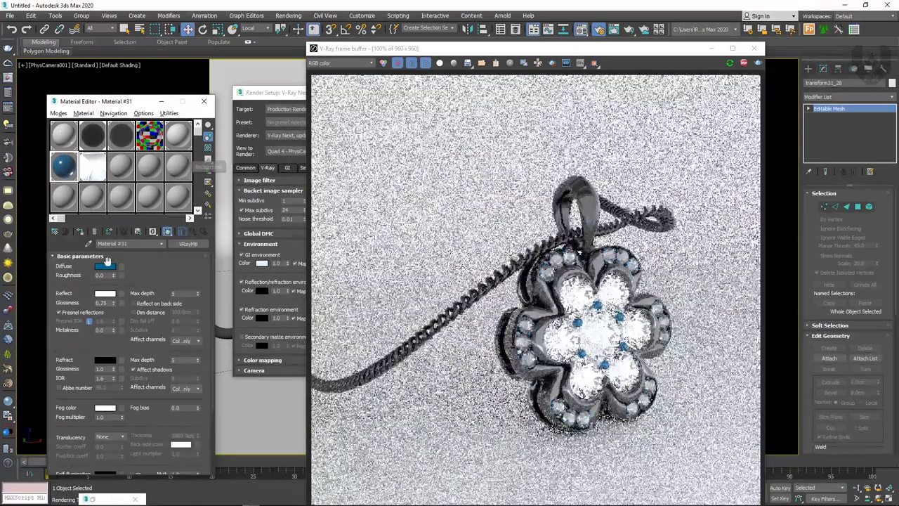
click(105, 265)
click(226, 131)
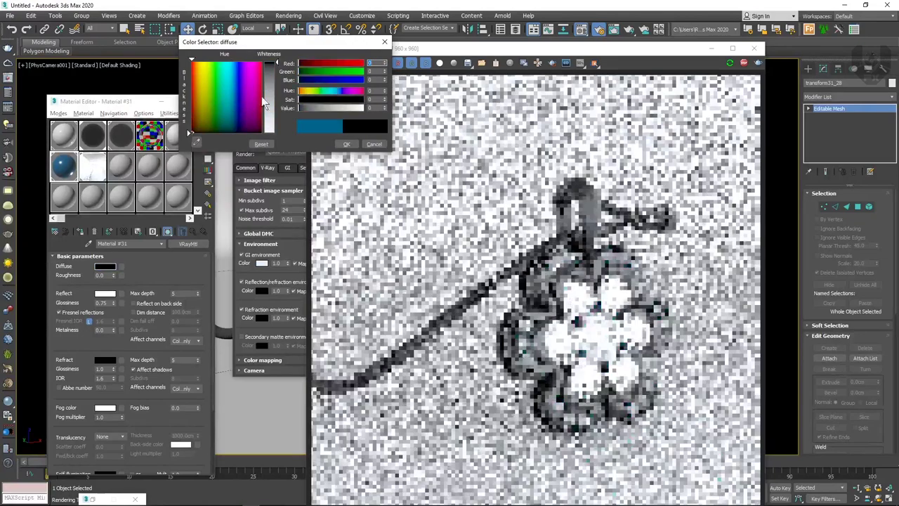
click(346, 144)
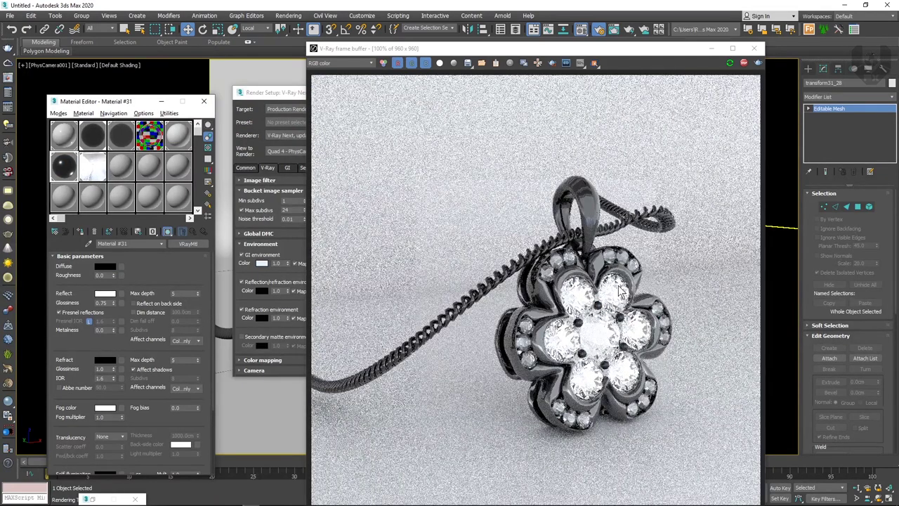
Set the floor material's diffuse colour to grey value 77 and its reflection glossiness to about 0.92.
click(71, 142)
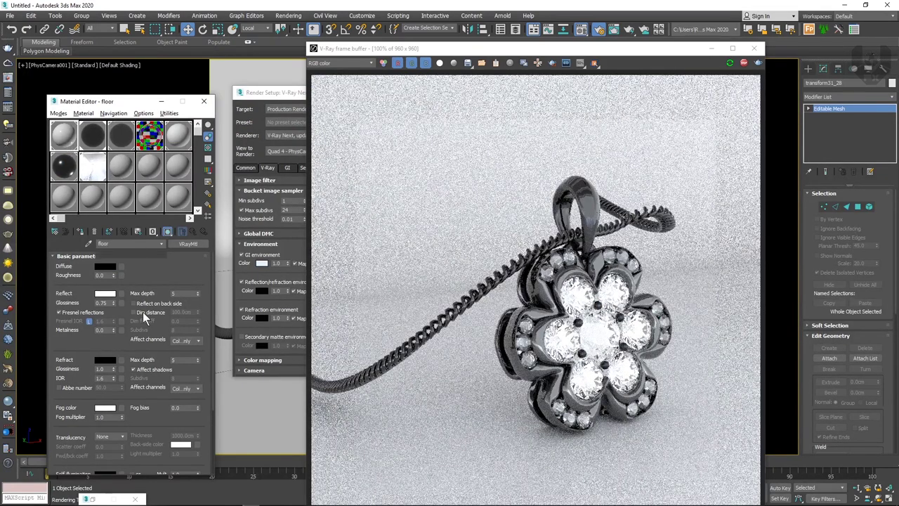
click(107, 267)
click(274, 98)
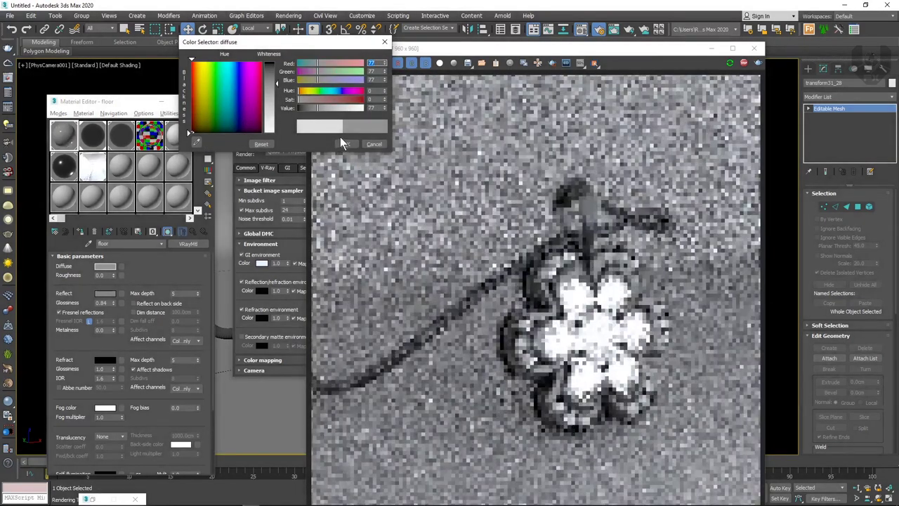
click(344, 142)
drag(114, 301, 113, 294)
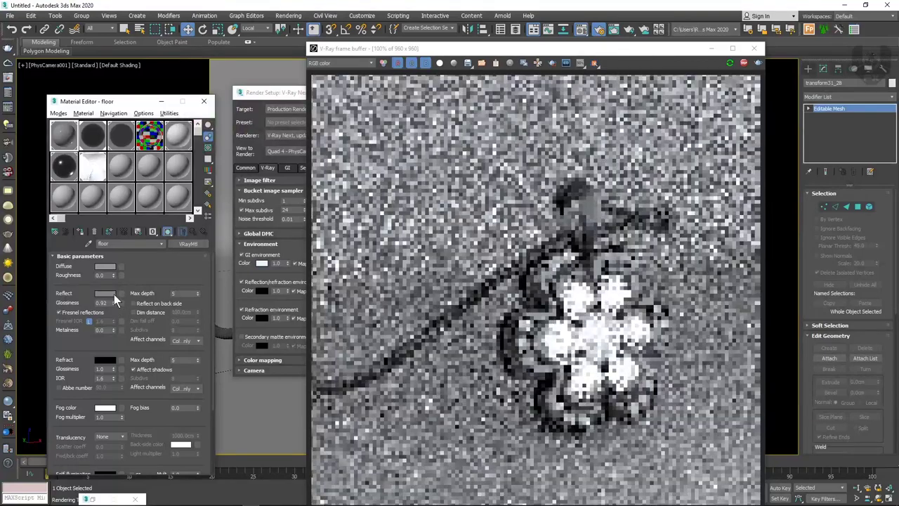
click(114, 294)
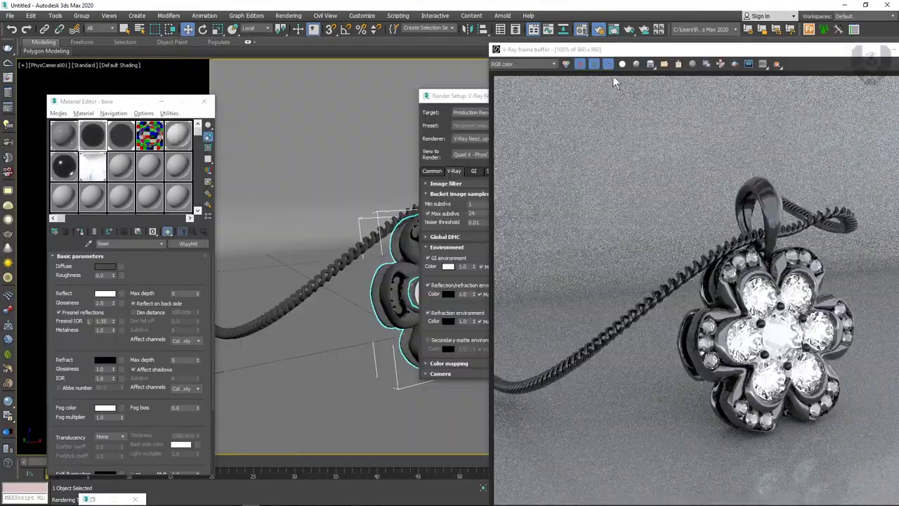
Lighten the diffuse colour of the base metal material to grey value 193.
drag(626, 55, 403, 53)
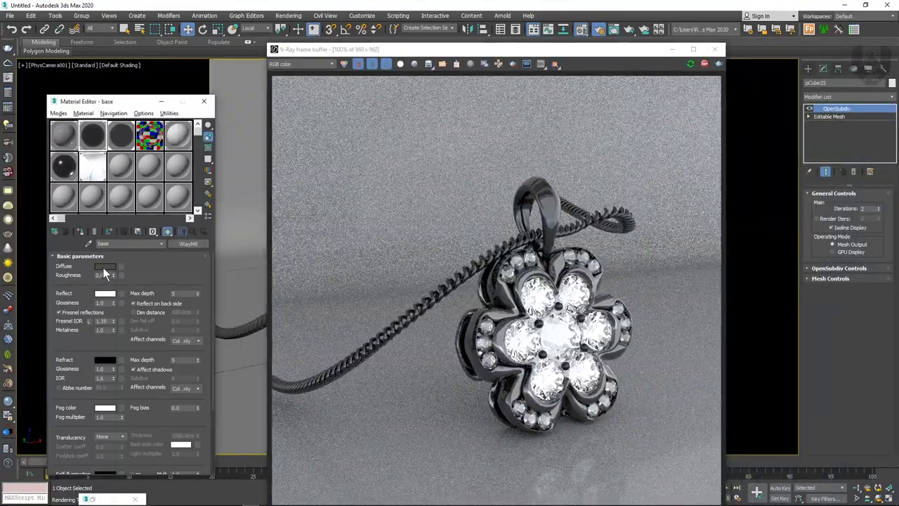
click(106, 266)
drag(276, 95, 275, 116)
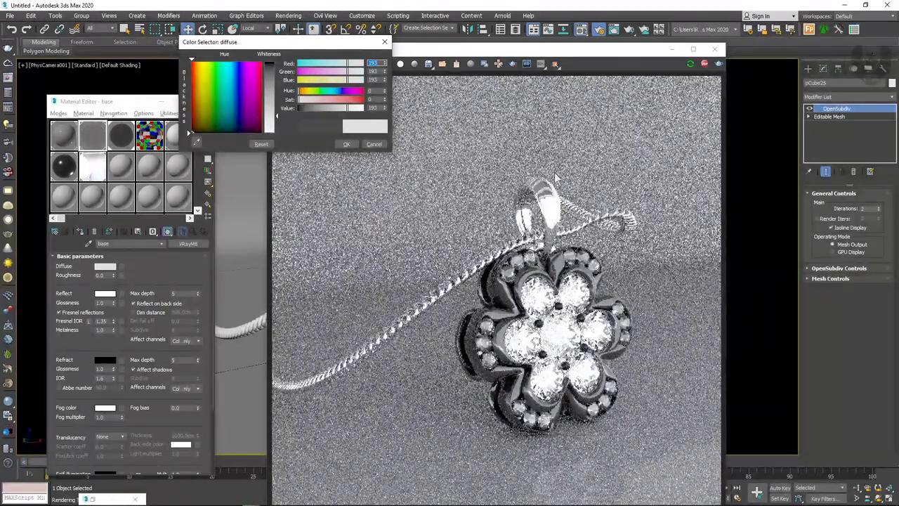
click(346, 145)
Select the pendant's inner flower frame and lighten the diffuse colour of Material #27 to grey value 153.
drag(540, 50, 731, 62)
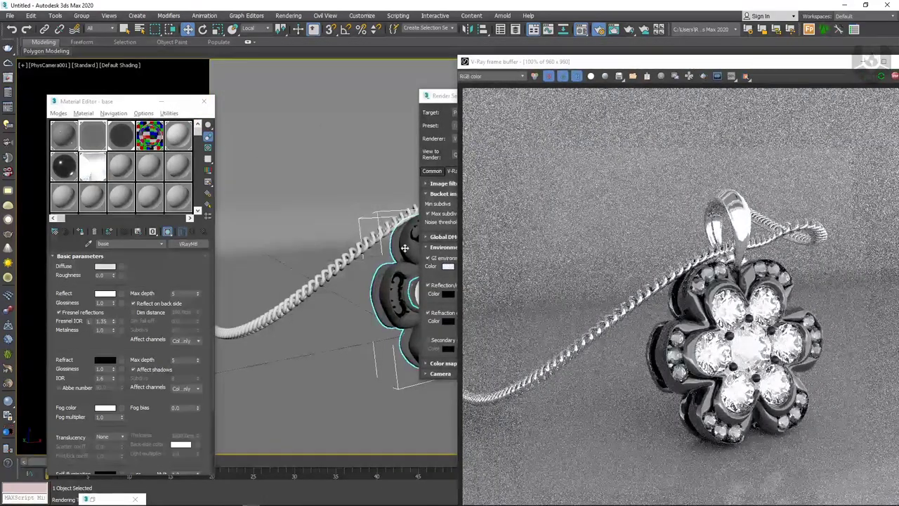
drag(439, 96, 349, 193)
click(424, 192)
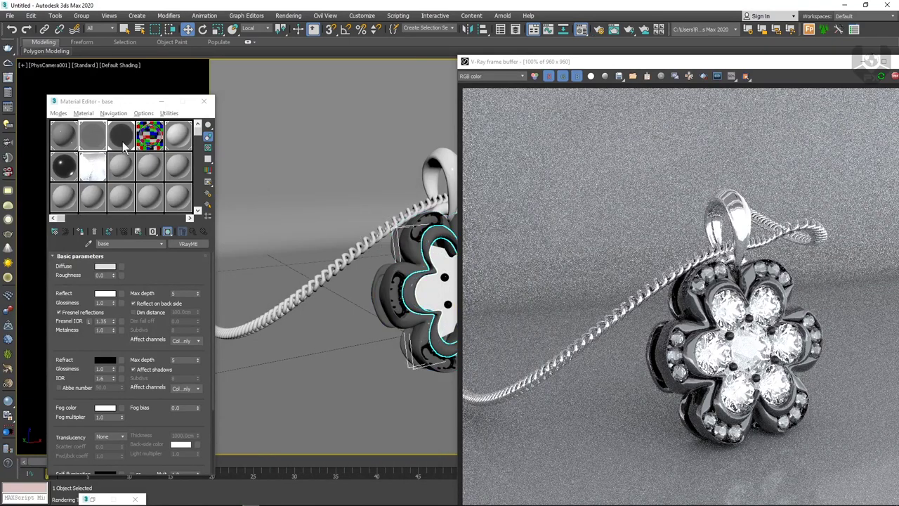
click(120, 134)
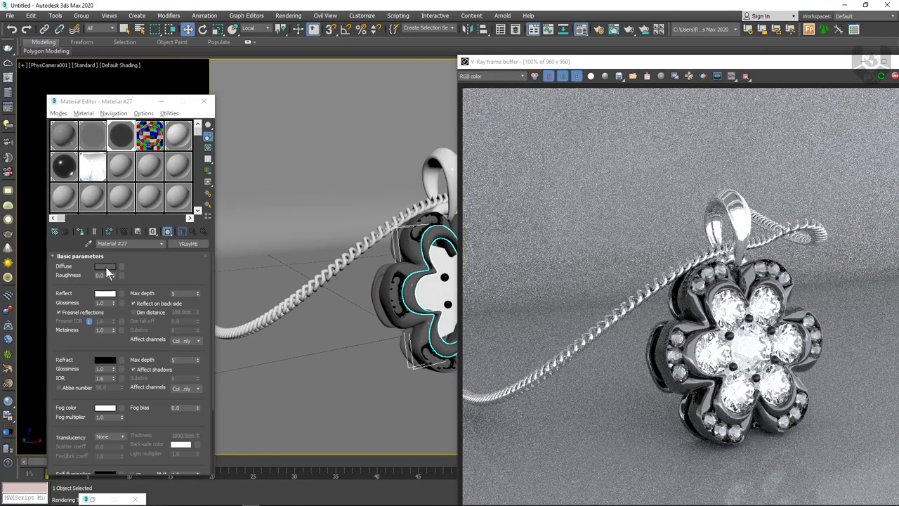
click(104, 266)
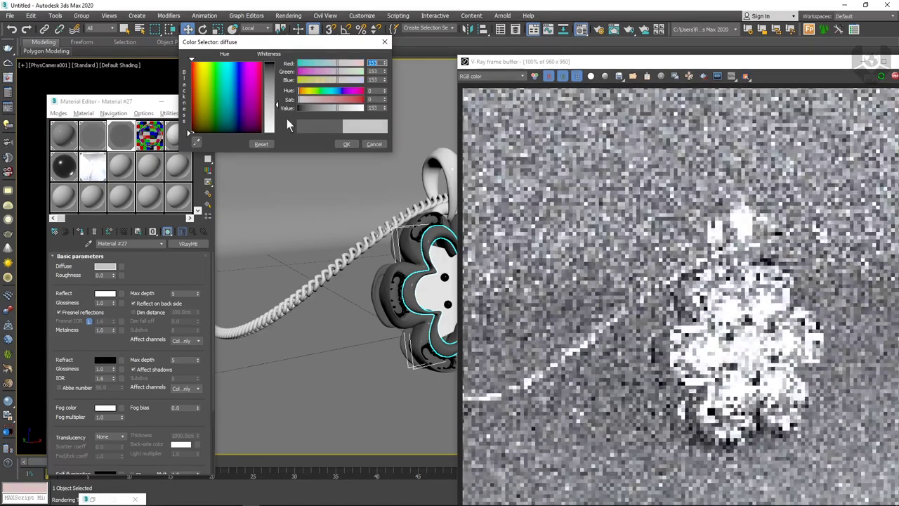
click(346, 144)
Keep Fresnel reflections enabled on Material #27, unlock its Fresnel IOR and set it to 1.35.
click(73, 314)
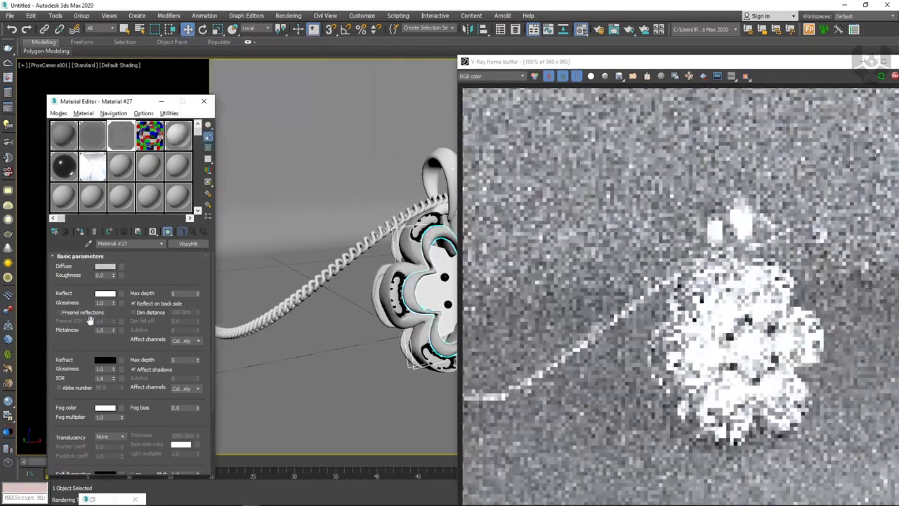
click(76, 314)
click(89, 321)
double_click(106, 321)
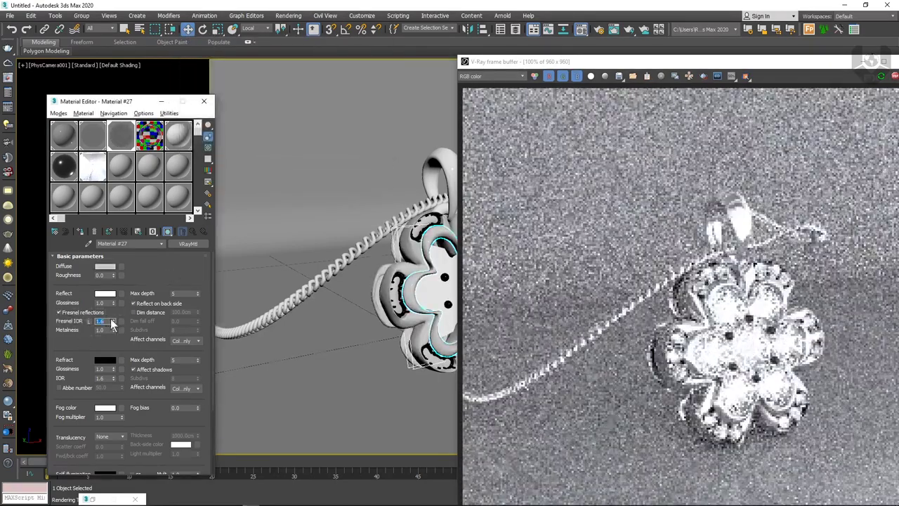
text(1.55)
key(Return)
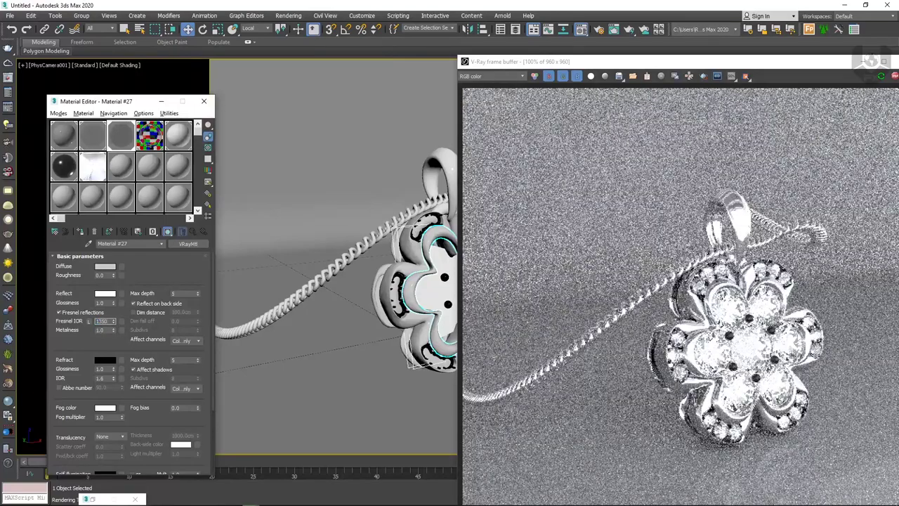
text(1.35)
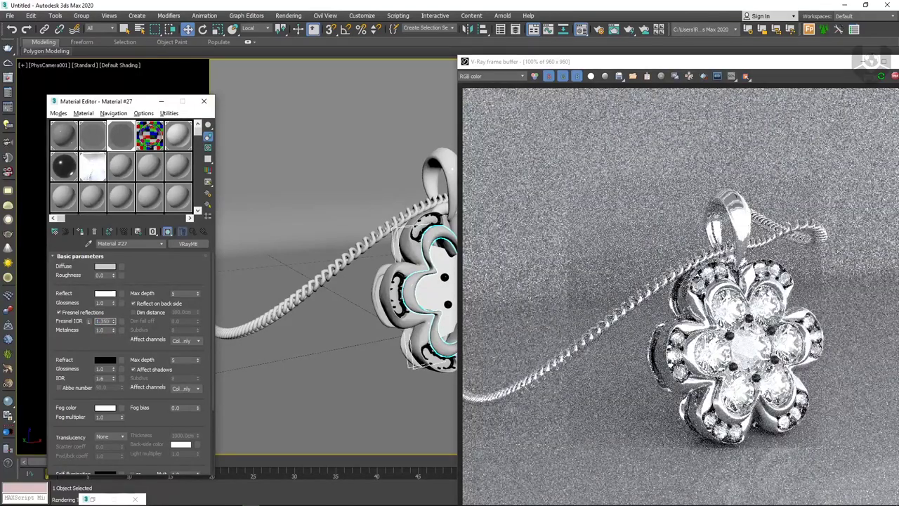
key(Return)
Switch to the web browser to examine the reference image comparing glass at different Abbe numbers, then return to 3ds Max.
drag(578, 62, 434, 61)
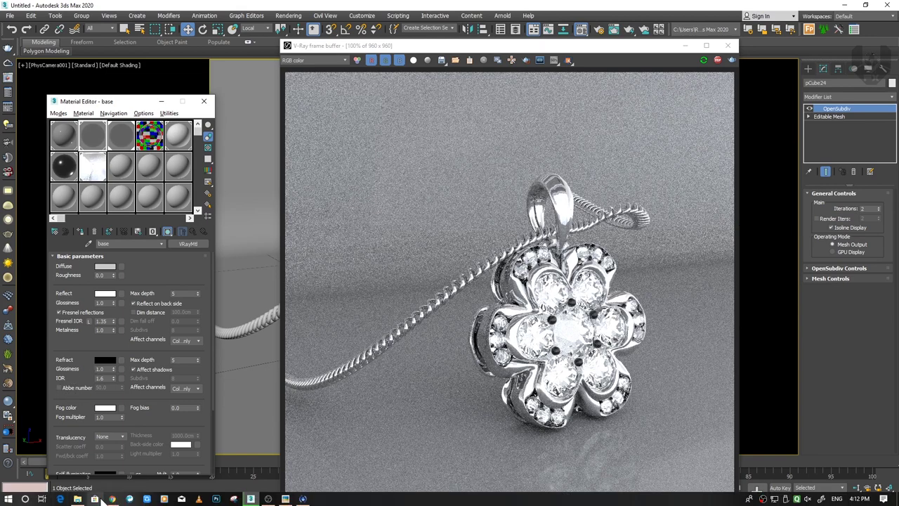
click(113, 499)
click(172, 8)
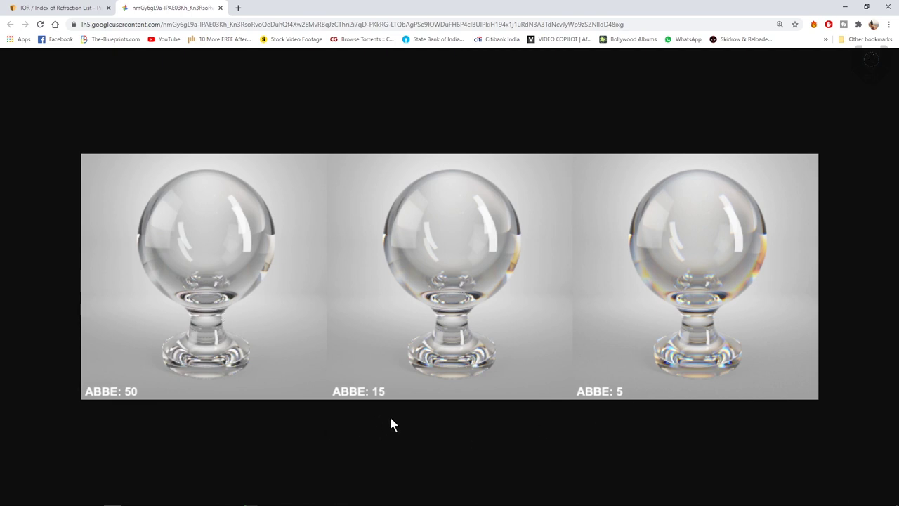
click(845, 6)
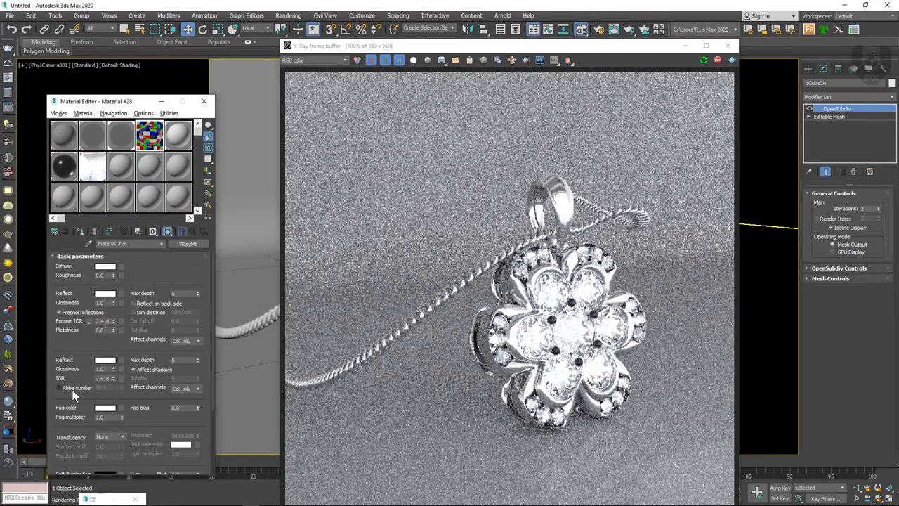
Enable the Abbe number for the refraction of diamond Material #28 and set it to 5.
click(74, 390)
double_click(108, 389)
text(5)
key(Return)
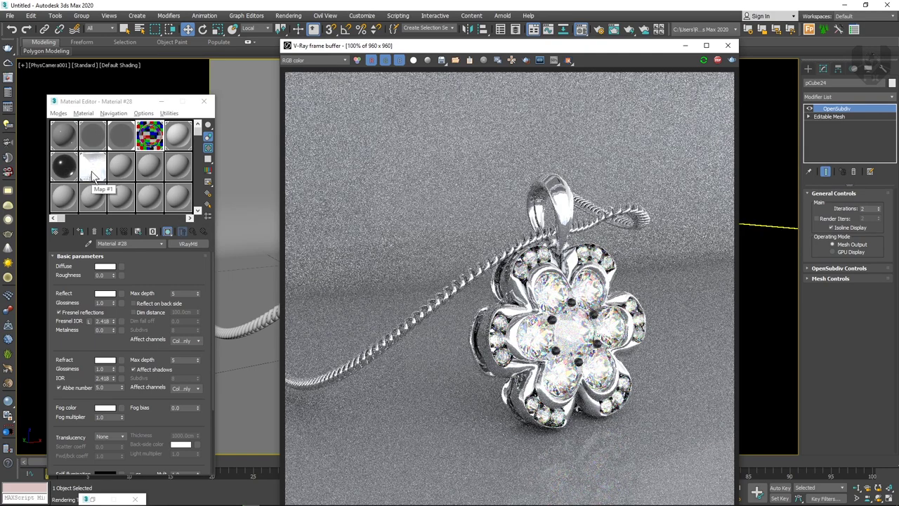
Set the overall multiplier of the Map #1 HDRI to 3.5.
click(64, 163)
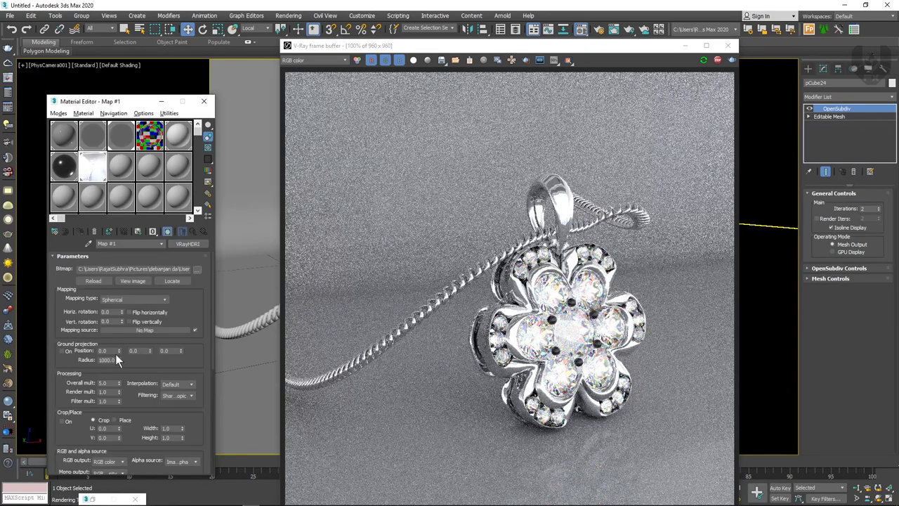
click(108, 382)
text(4)
key(Return)
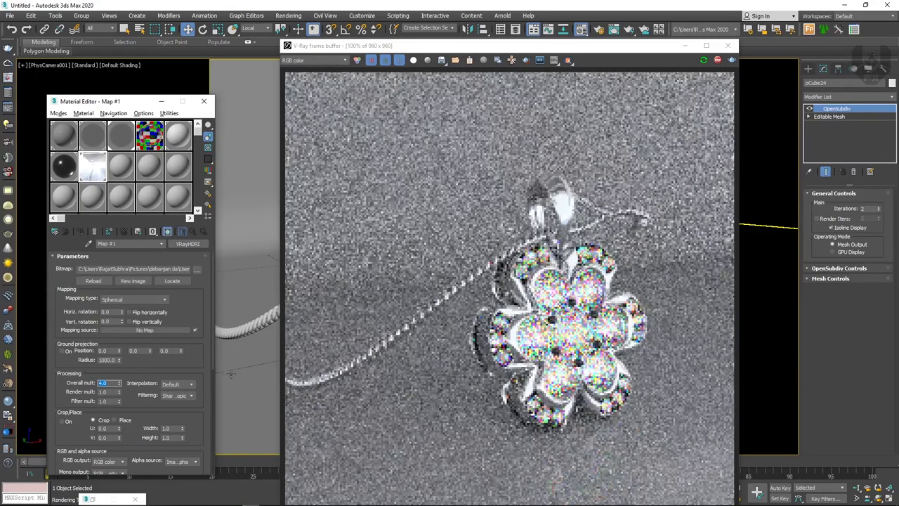
text(1)
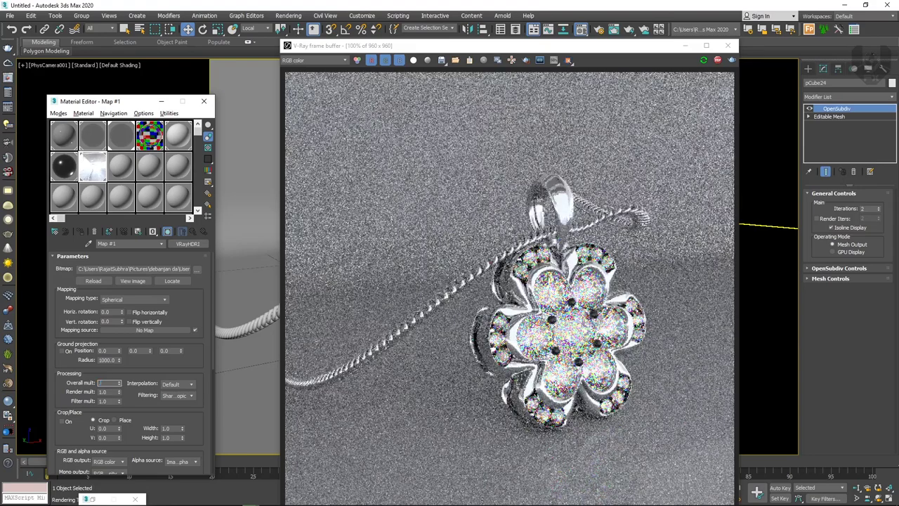
text(.5)
key(Return)
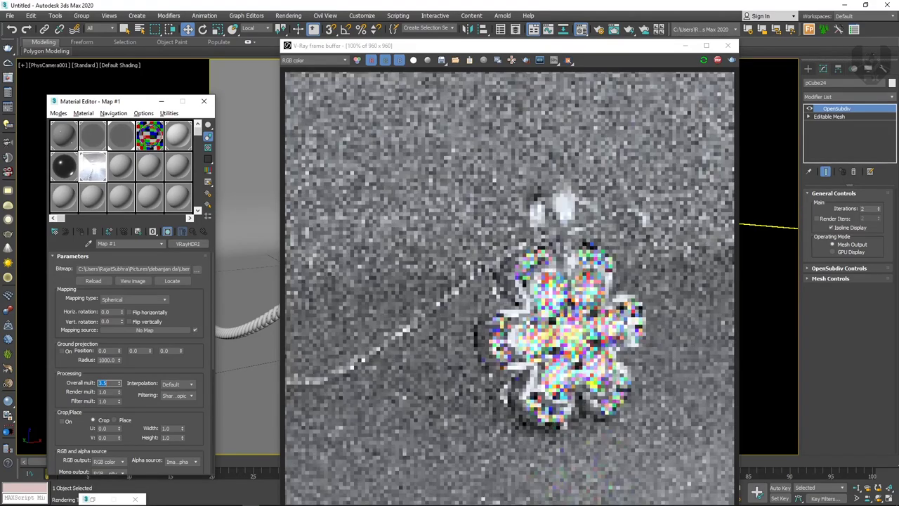
click(429, 346)
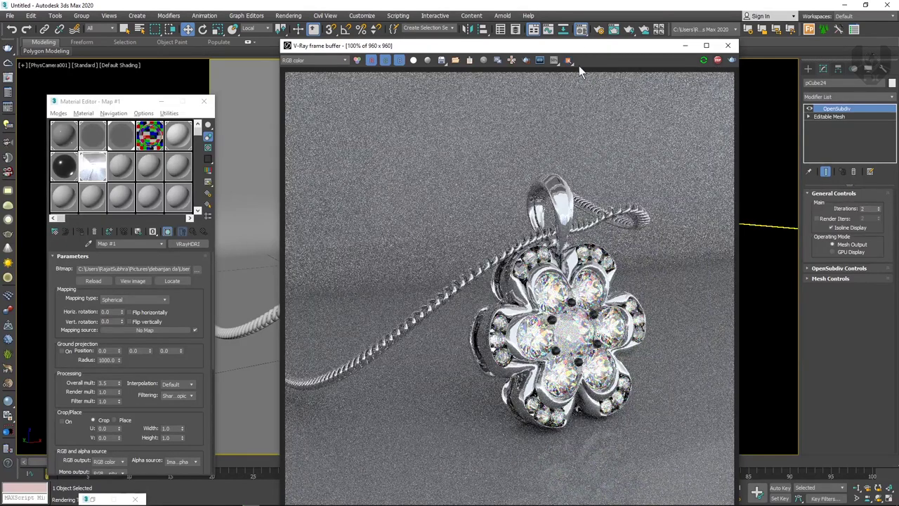
Draw a render region around the flower pendant and replace the interactive render with a 1920 x 1920 render of that region.
drag(589, 48, 580, 42)
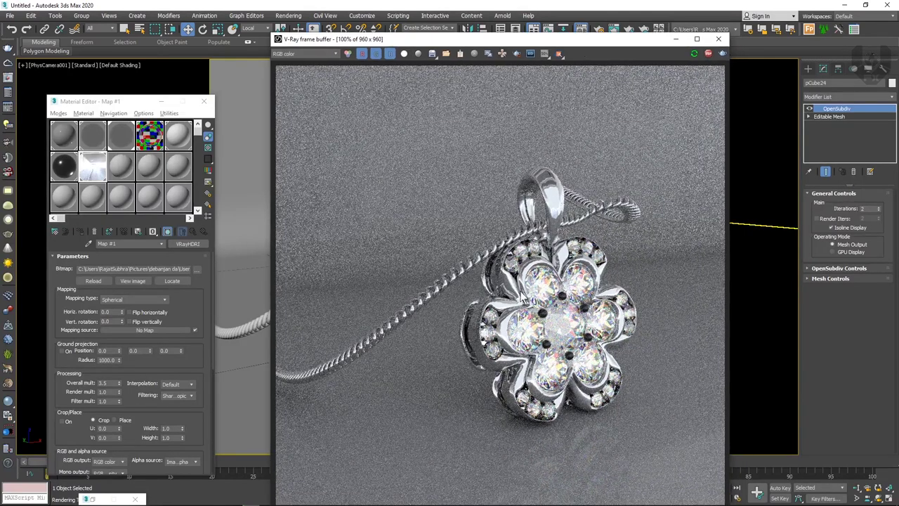
click(516, 54)
mouse_move(469, 219)
mouse_down()
mouse_move(583, 390)
mouse_move(641, 421)
mouse_up()
click(709, 53)
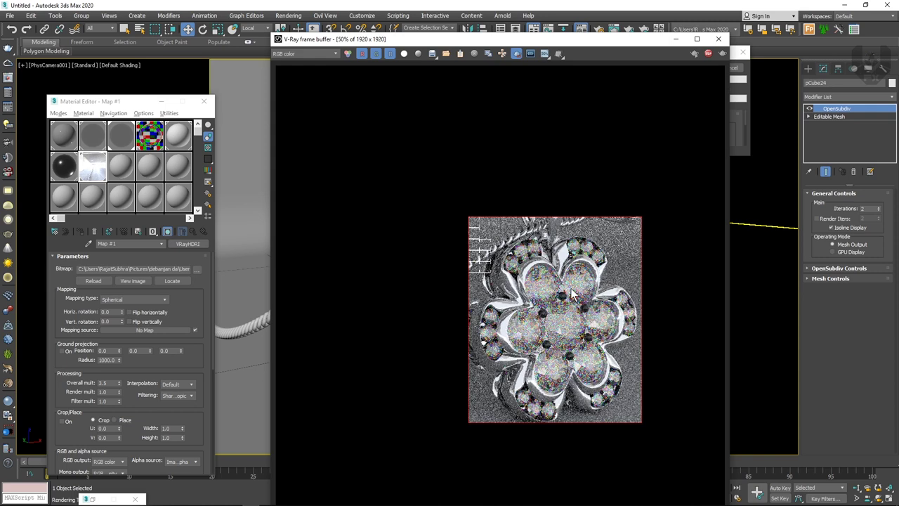
double_click(573, 295)
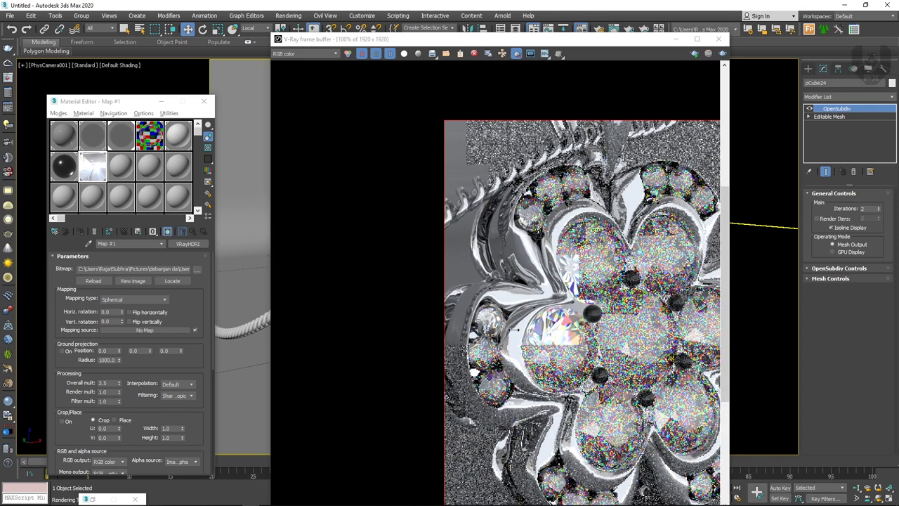